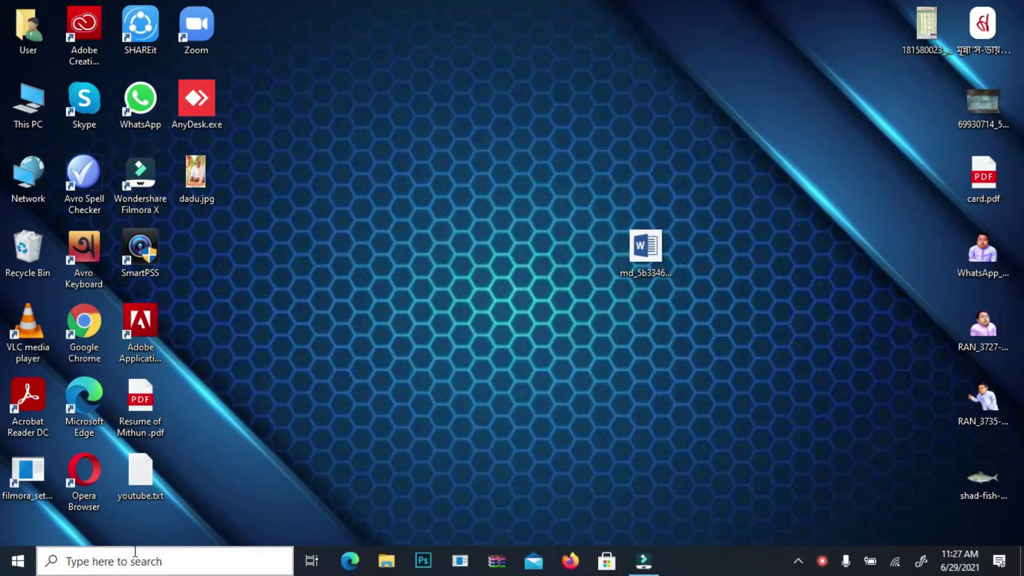
Step: Launch Word 2013 from the taskbar search and create a blank document
{"action": "left_click", "coordinate": [101, 561]}
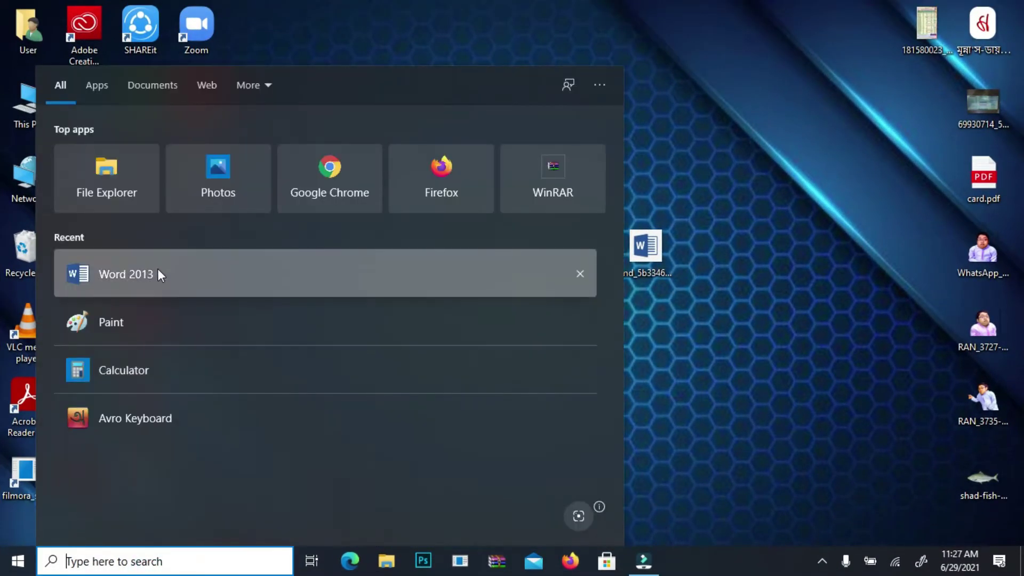
{"action": "left_click", "coordinate": [157, 271]}
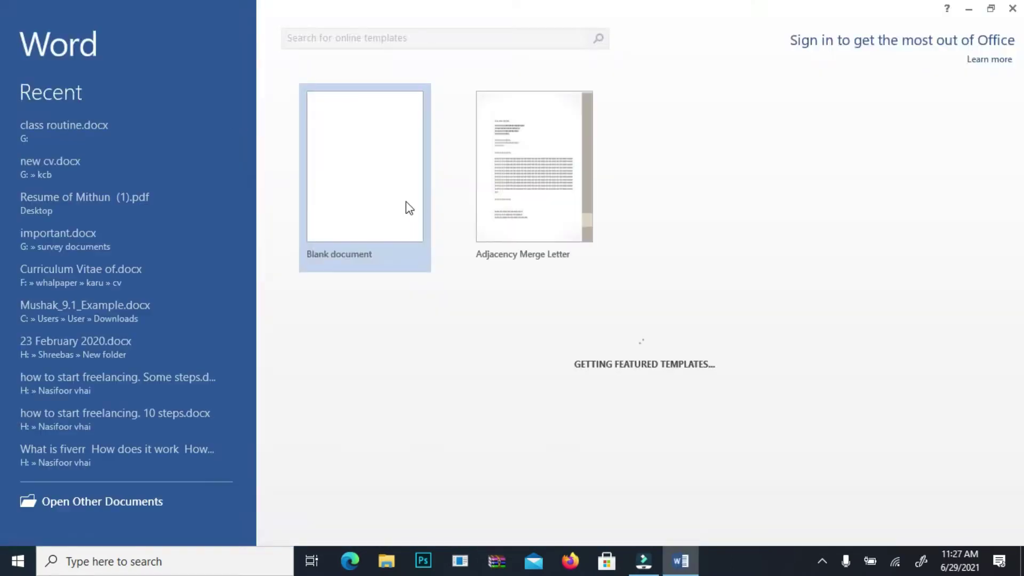
{"action": "left_click", "coordinate": [407, 205]}
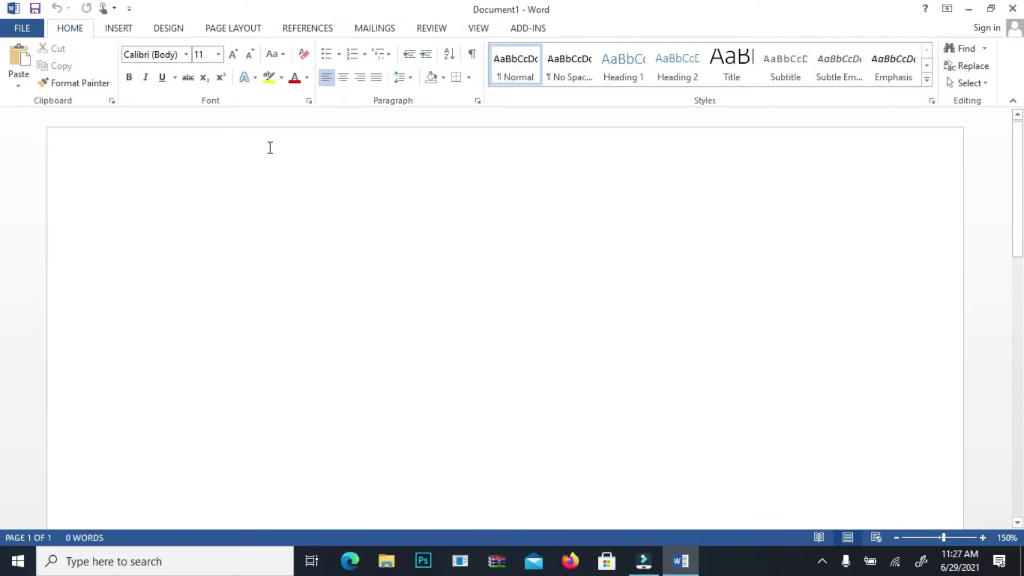
Step: Insert a 2x2 table into the new document
{"action": "left_click", "coordinate": [118, 28]}
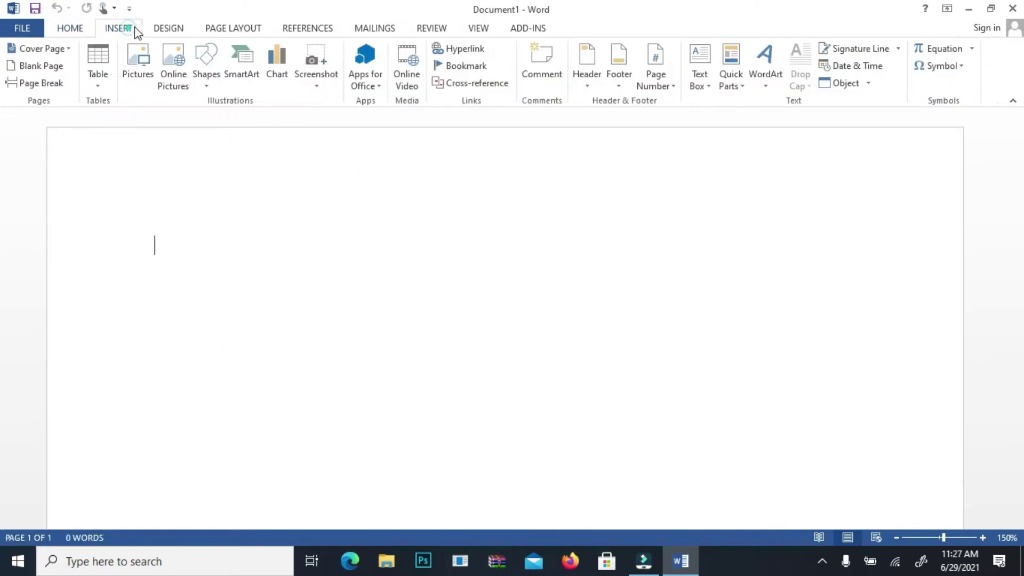
{"action": "left_click", "coordinate": [96, 59]}
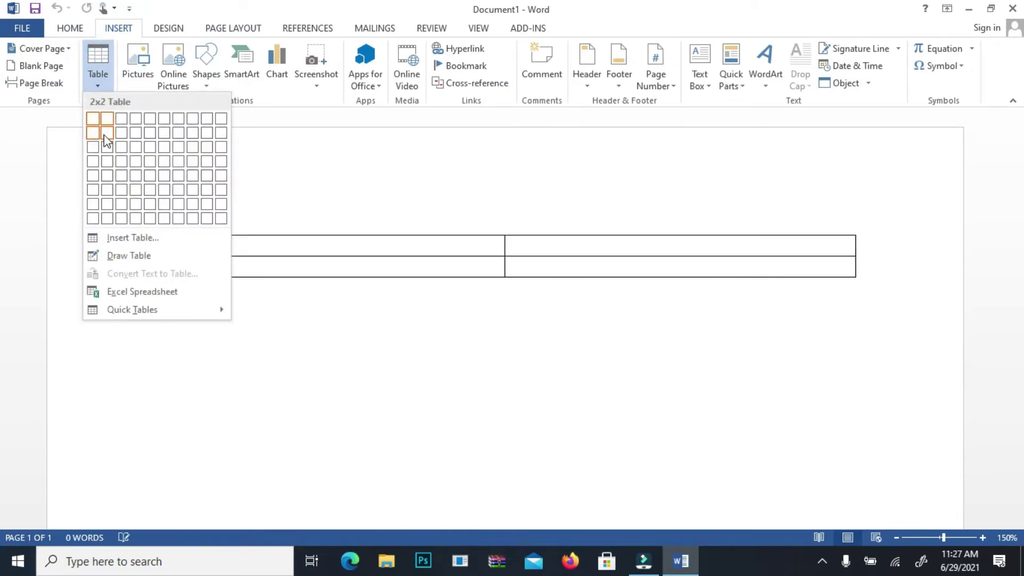
{"action": "left_click", "coordinate": [106, 141]}
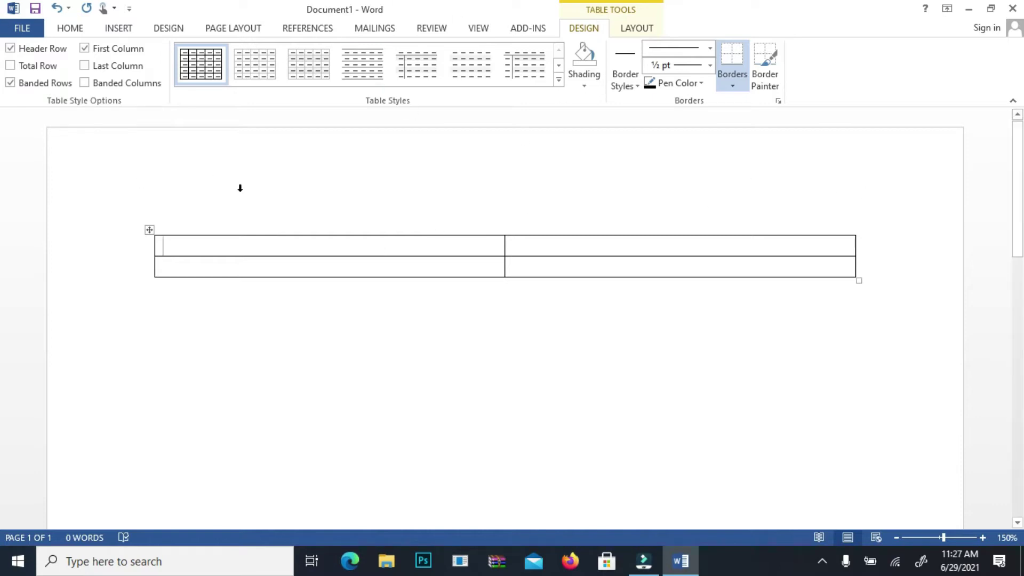
{"action": "left_click", "coordinate": [116, 29]}
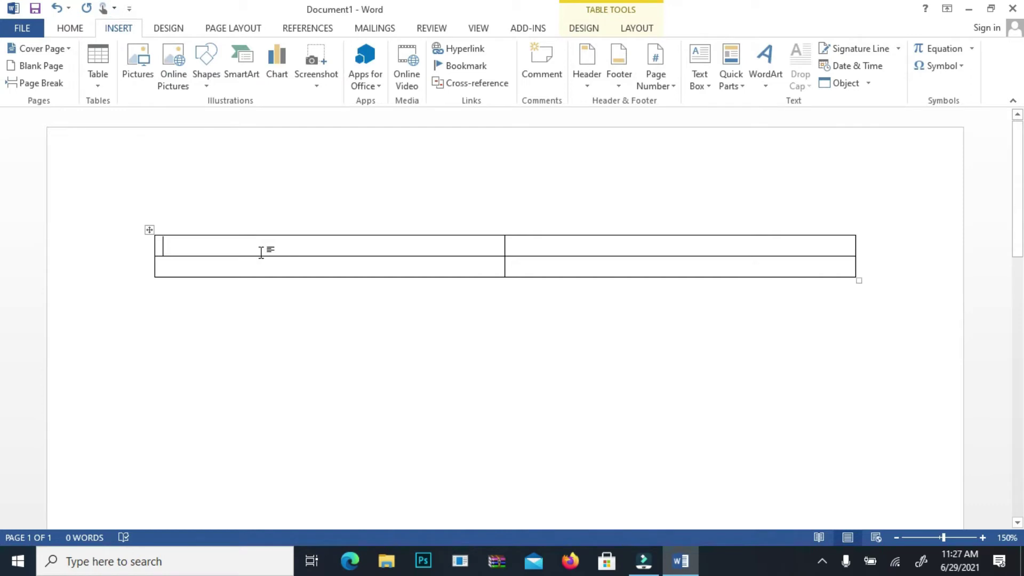
Step: Enter 'Munnas Chapter' in the first cell and 'Youtube Channel' in the cell below it
{"action": "type", "text": "Mu"}
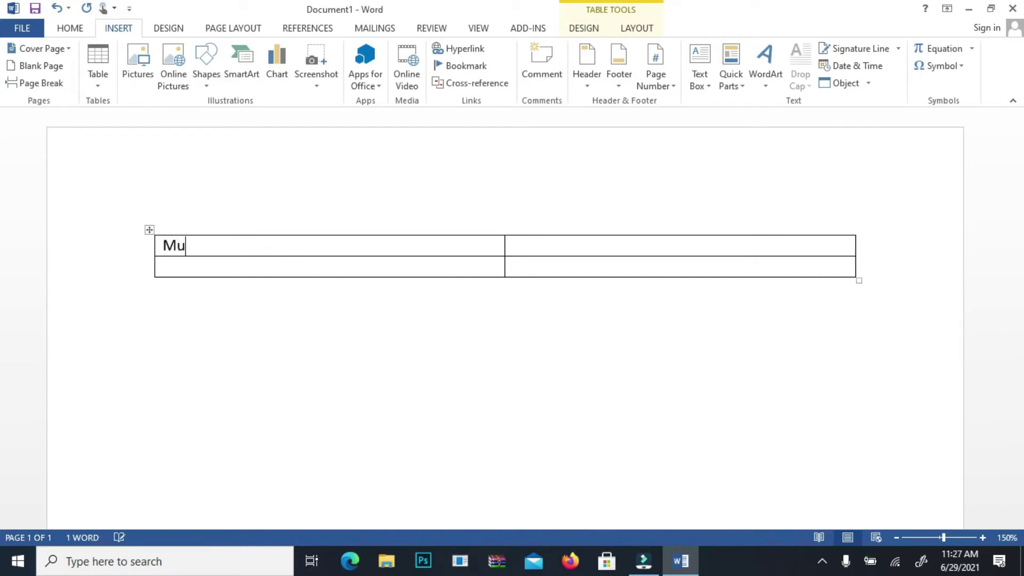
{"action": "type", "text": "nnas"}
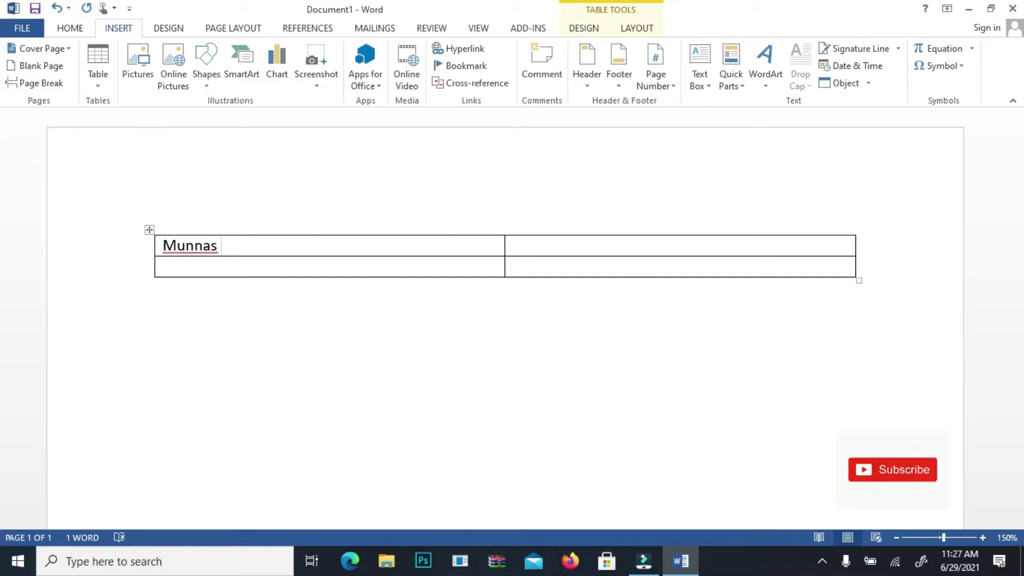
{"action": "type", "text": " Ch"}
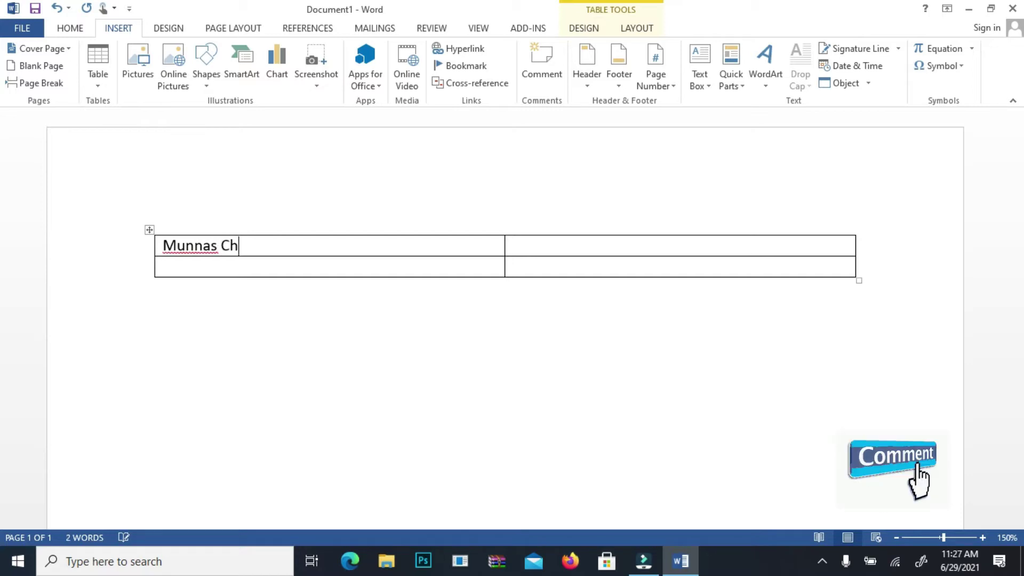
{"action": "type", "text": "apter"}
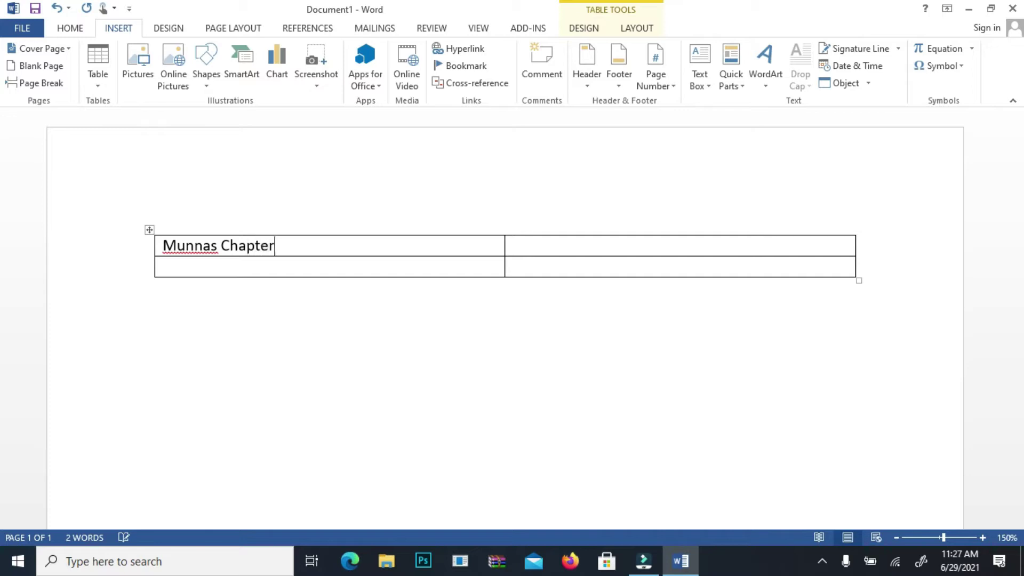
{"action": "left_click", "coordinate": [288, 270]}
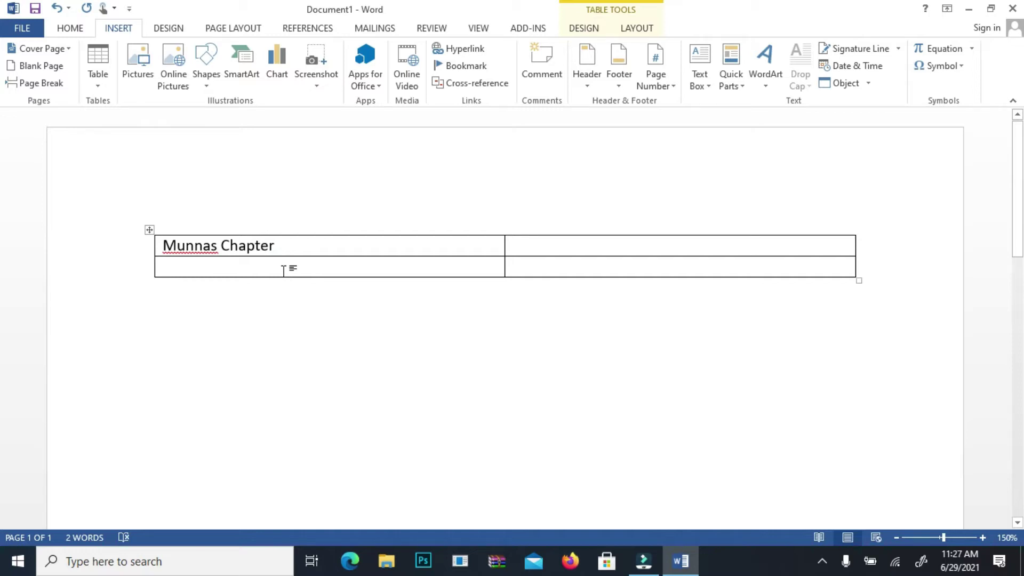
{"action": "type", "text": "Yo"}
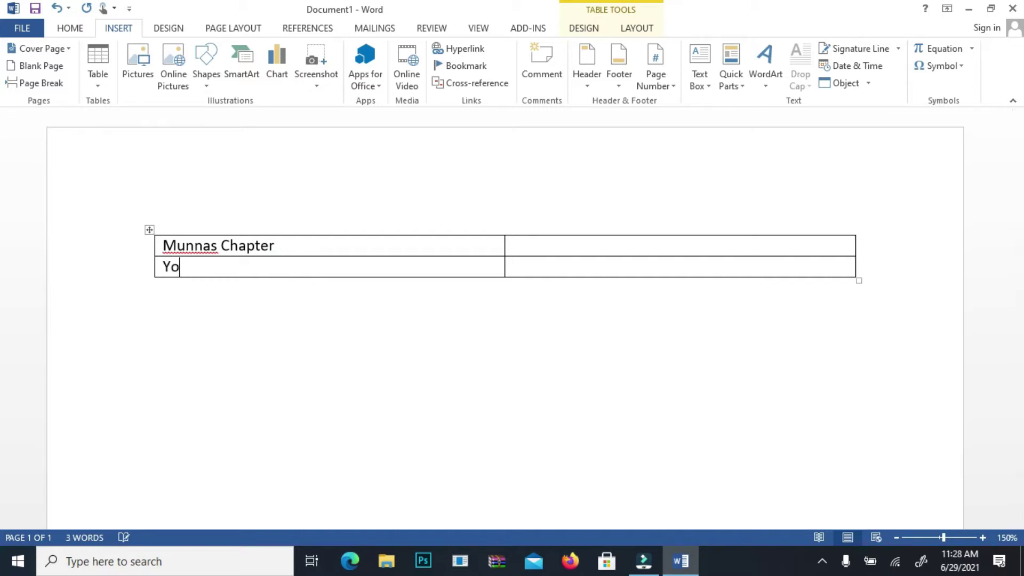
{"action": "type", "text": "utube Channel"}
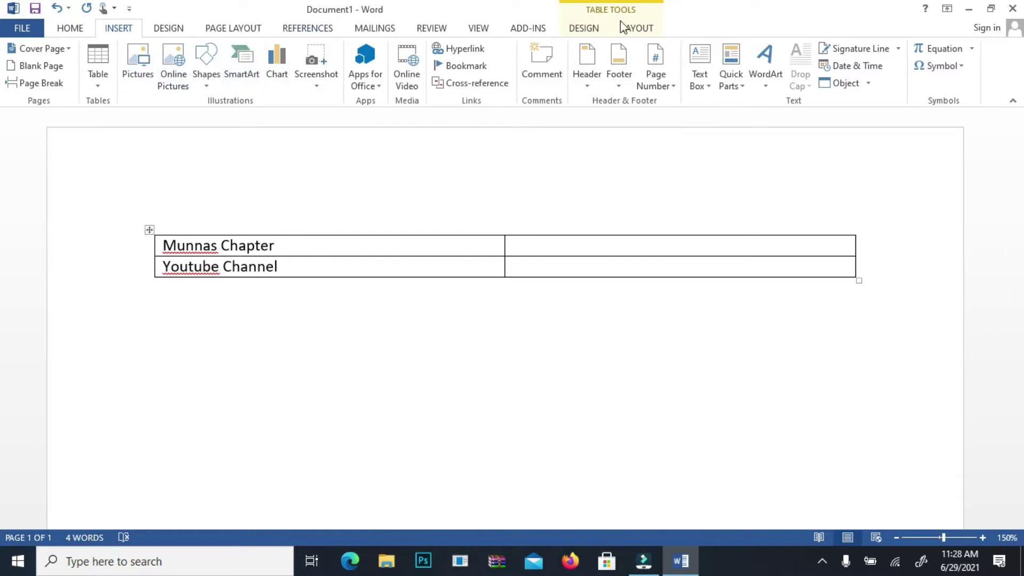
{"action": "left_click", "coordinate": [636, 28]}
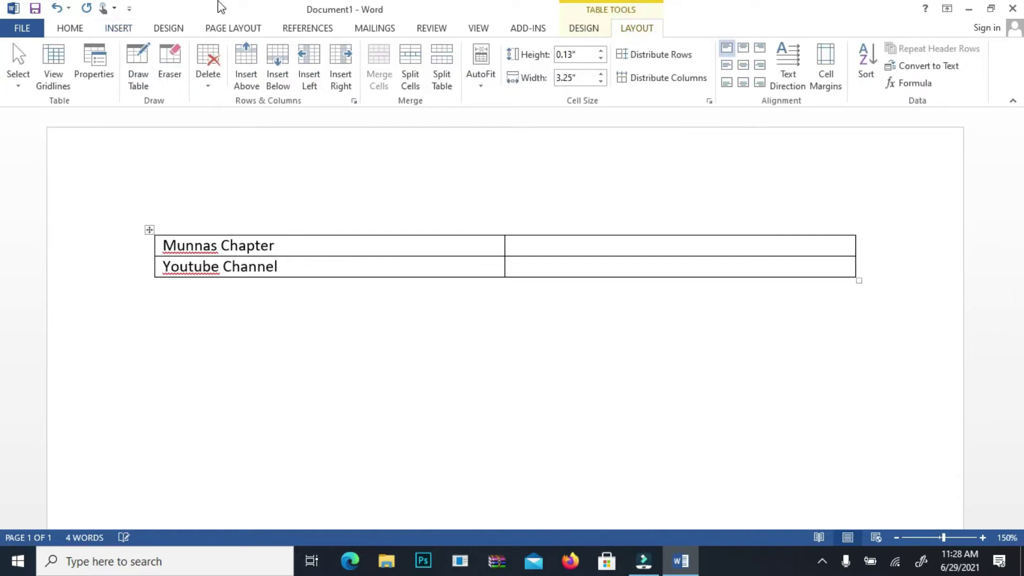
Step: Add two rows below and two rows above, then delete the entire table
{"action": "left_click", "coordinate": [277, 80]}
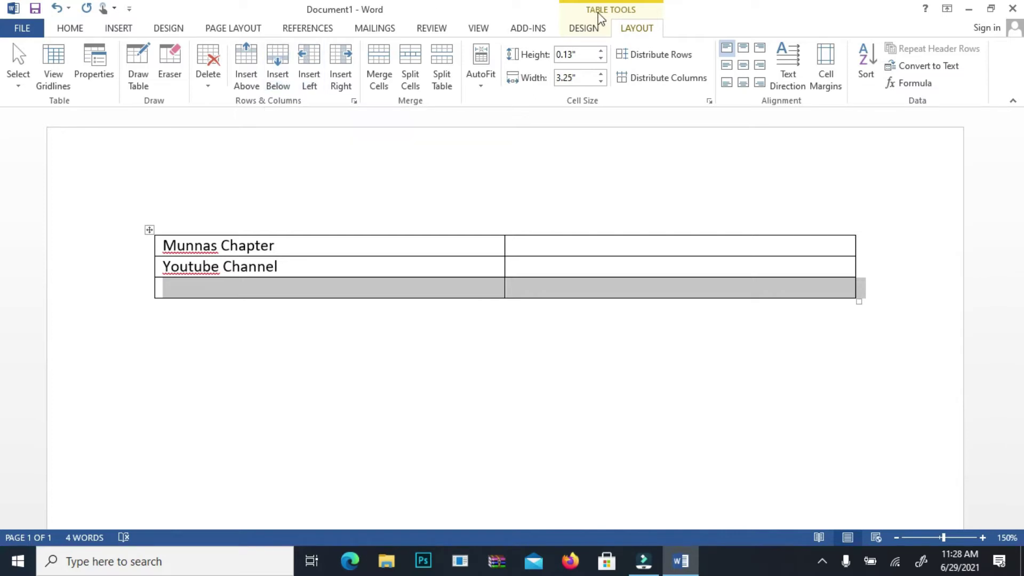
{"action": "left_click", "coordinate": [281, 81]}
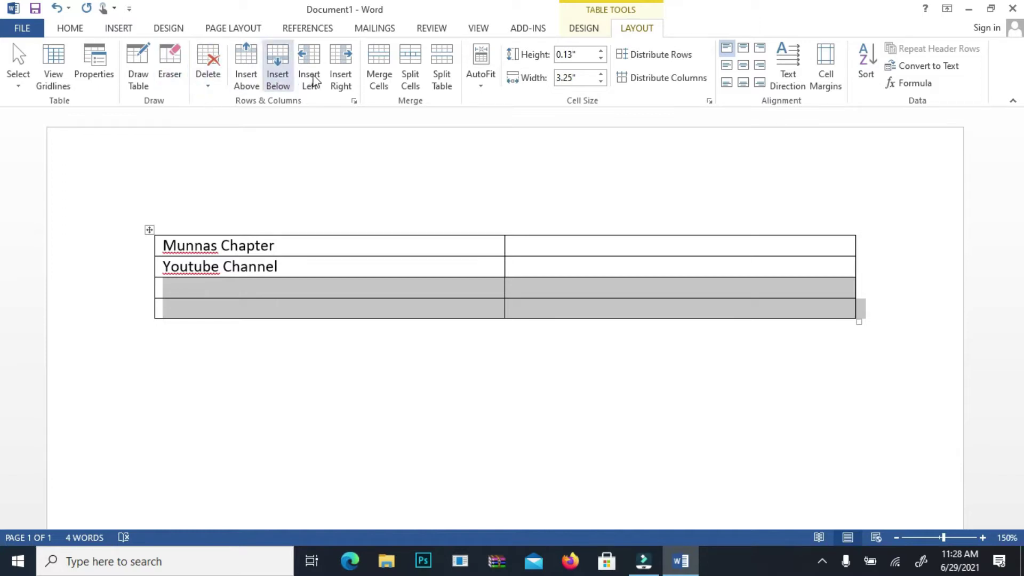
{"action": "left_click", "coordinate": [245, 61]}
{"action": "left_click", "coordinate": [245, 62]}
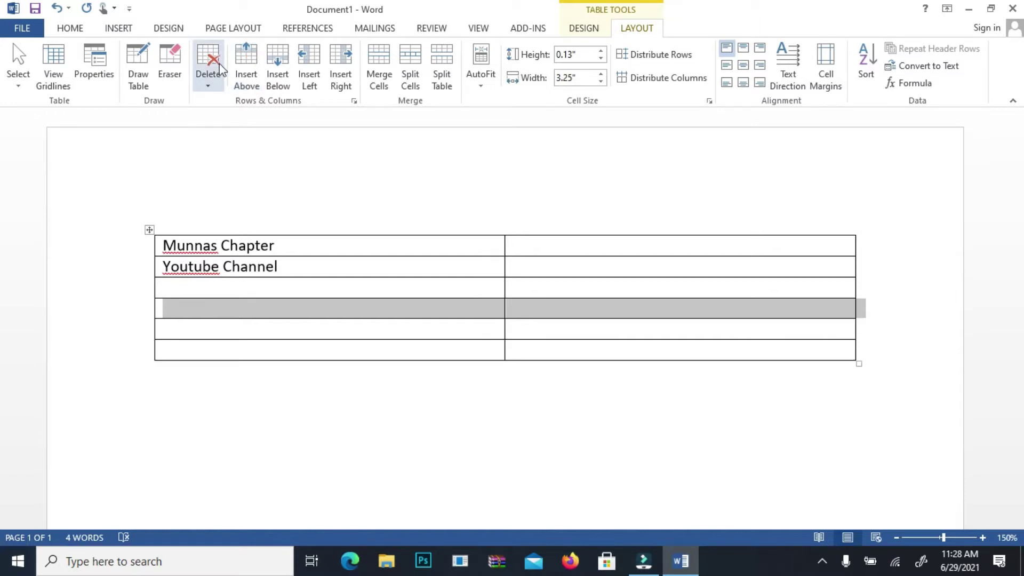
{"action": "left_click", "coordinate": [208, 72]}
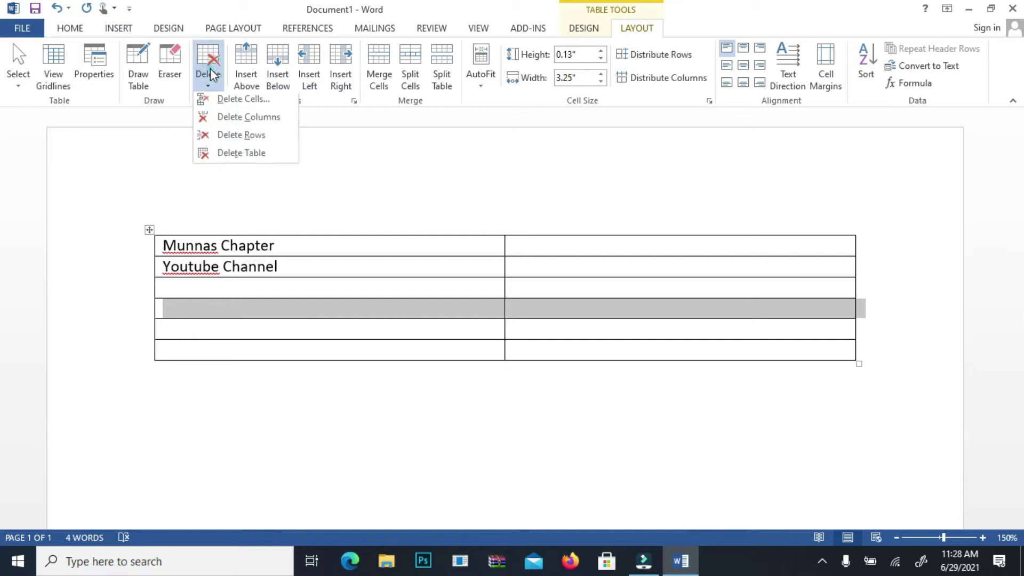
{"action": "left_click", "coordinate": [241, 155]}
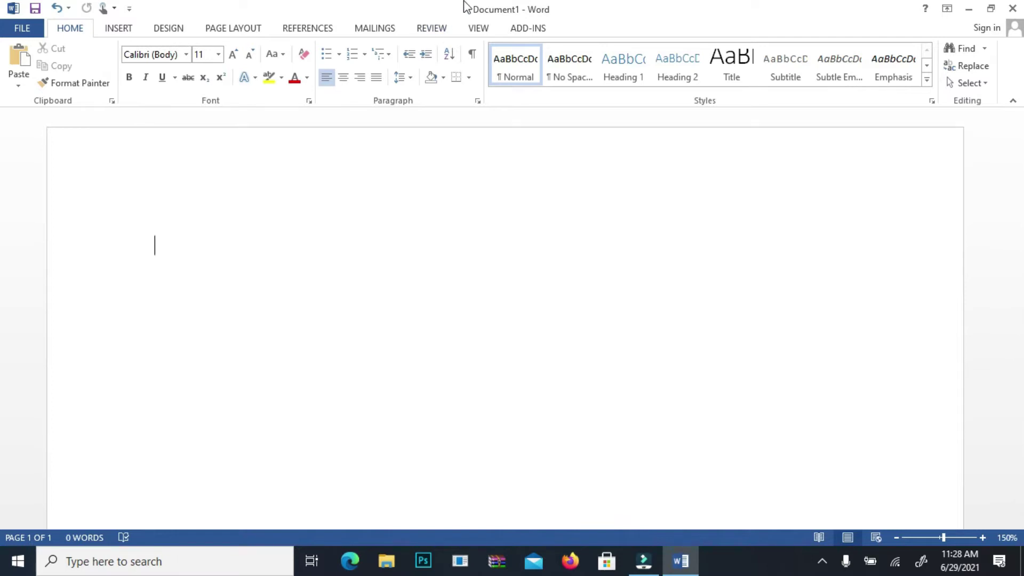
Step: Undo the table deletion and delete the empty fourth row, leaving five rows
{"action": "key", "text": "ctrl+z"}
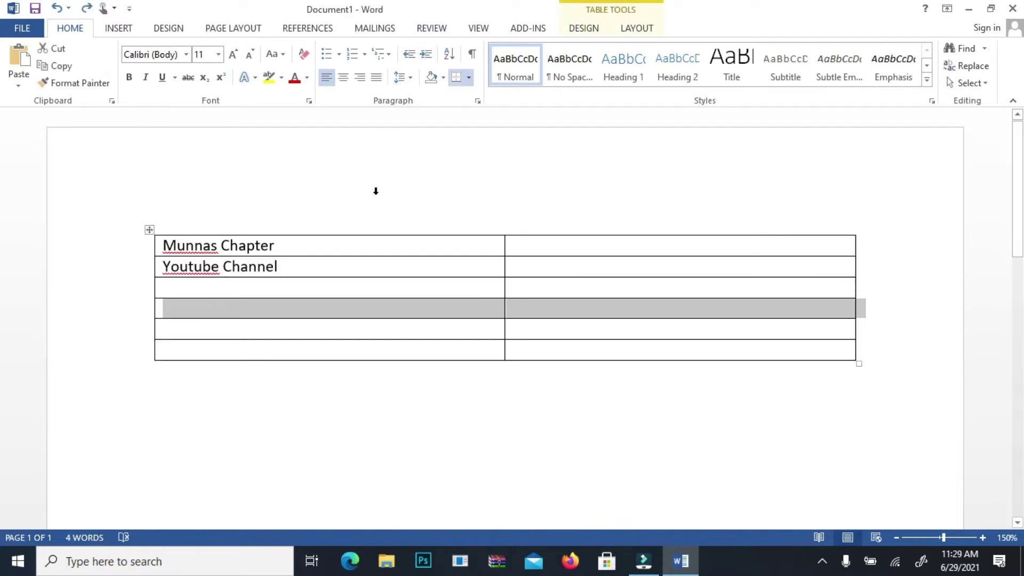
{"action": "left_click", "coordinate": [295, 311]}
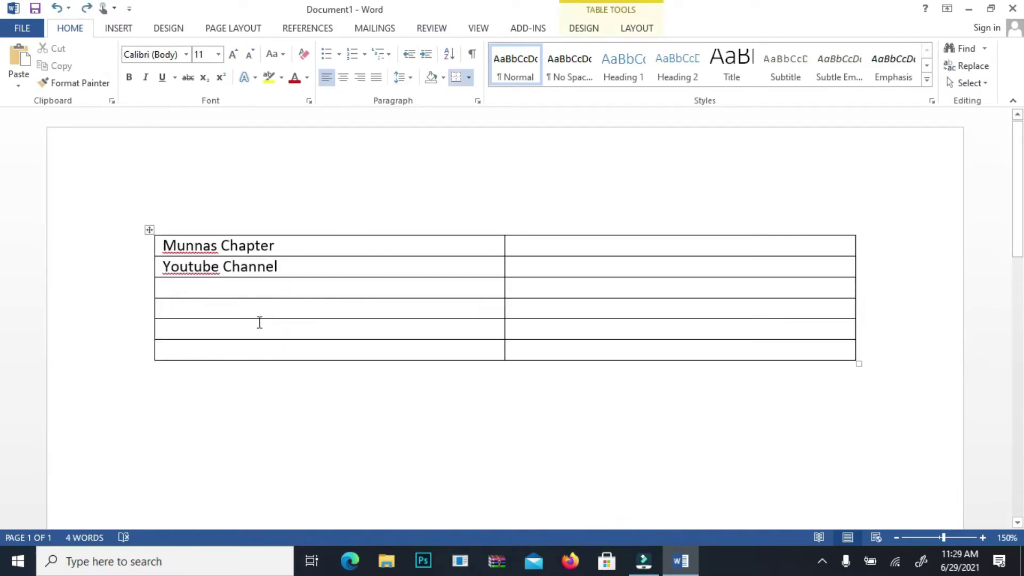
{"action": "left_click_drag", "start_coordinate": [275, 315], "coordinate": [538, 321]}
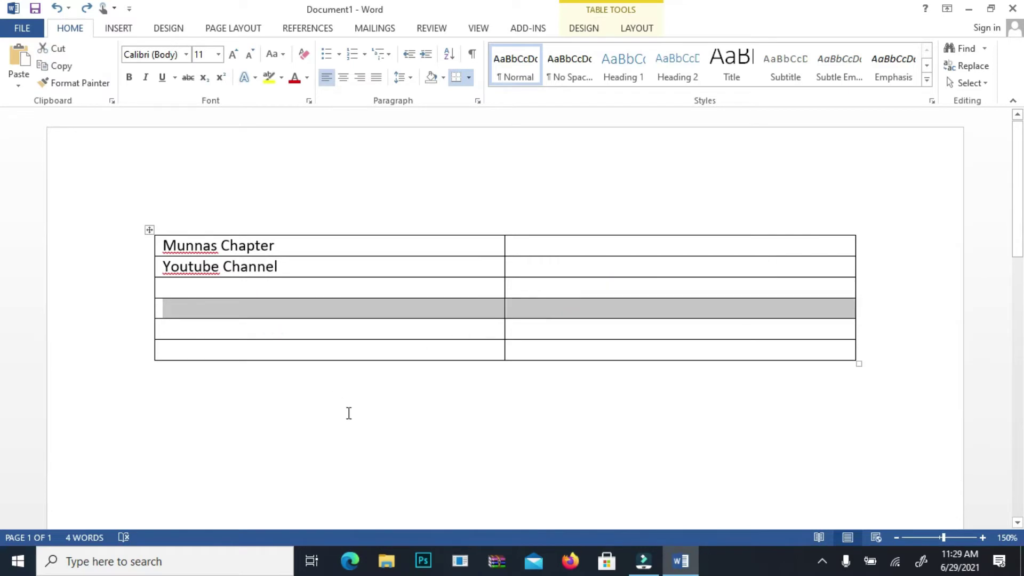
{"action": "left_click", "coordinate": [403, 327]}
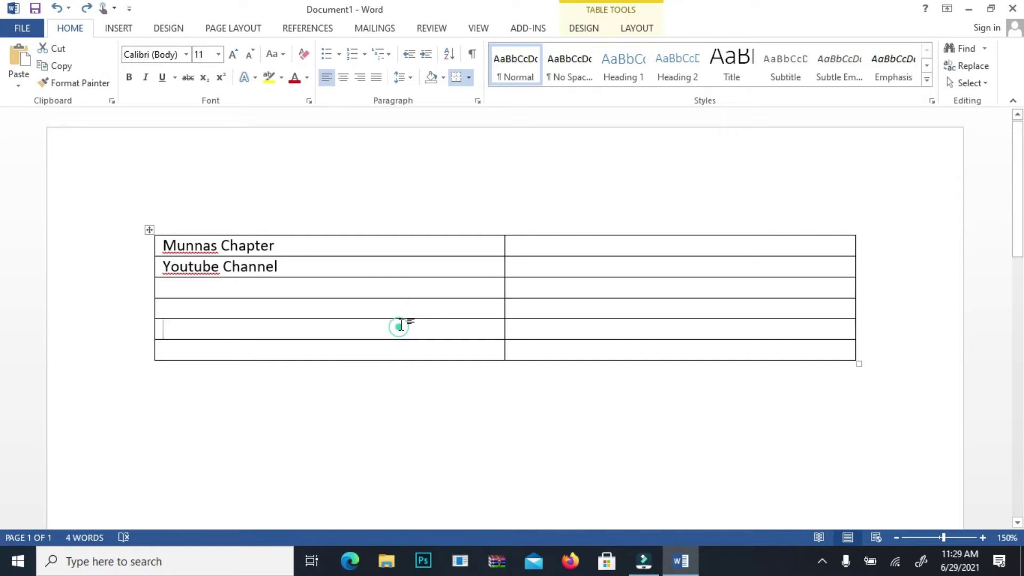
{"action": "left_click_drag", "start_coordinate": [422, 309], "coordinate": [622, 300]}
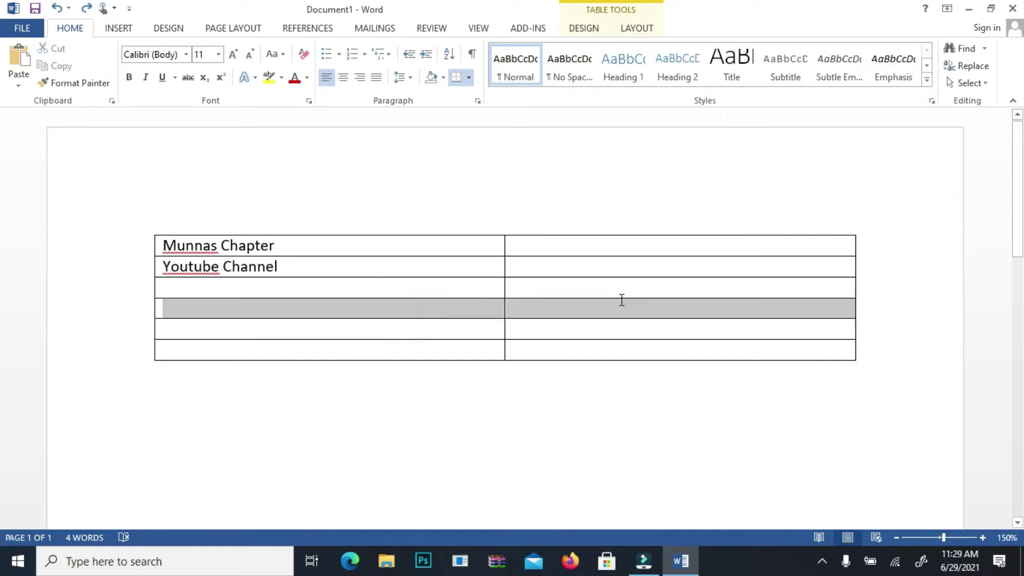
{"action": "key", "text": "BackSpace"}
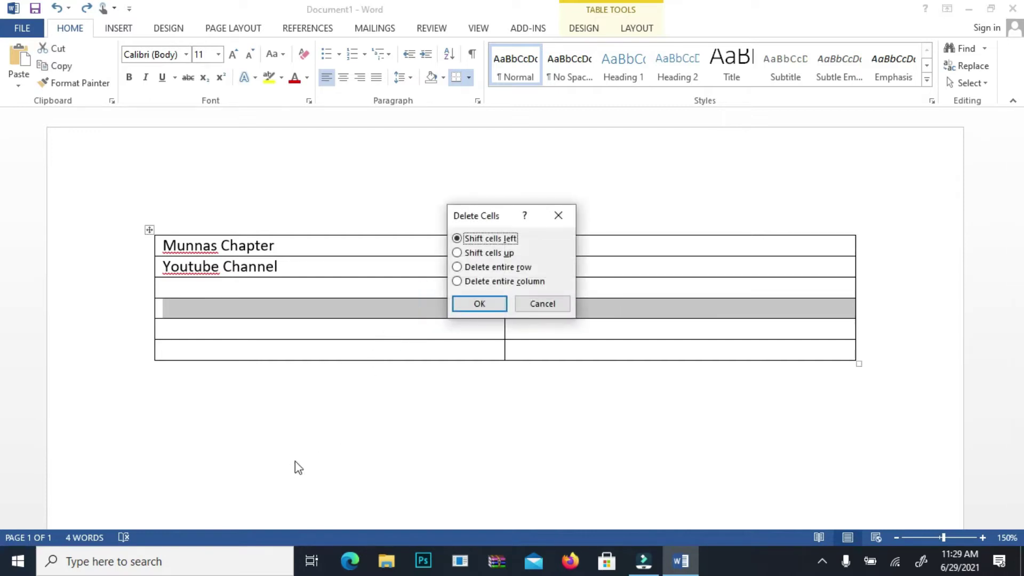
{"action": "left_click", "coordinate": [494, 309]}
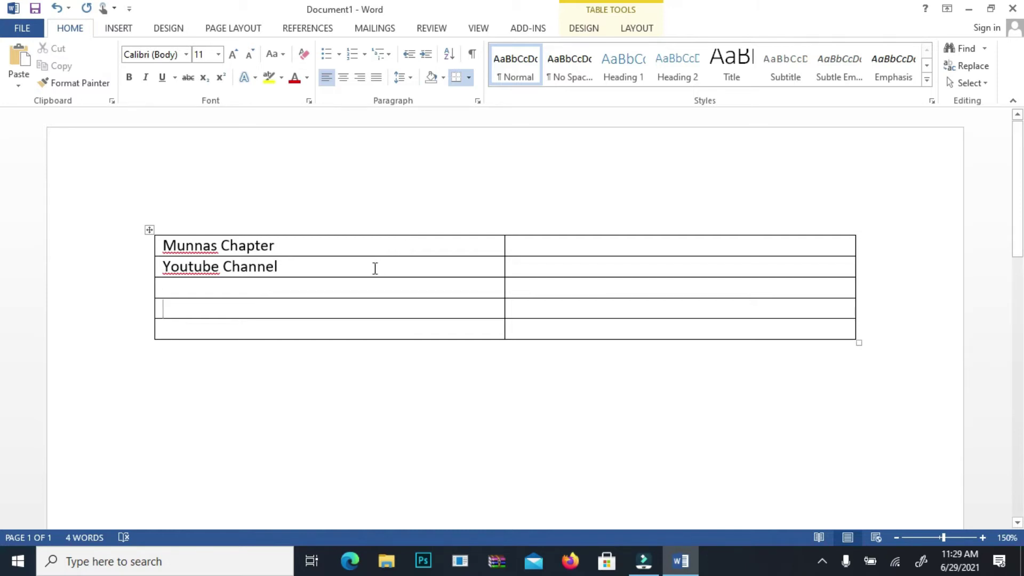
{"action": "left_click", "coordinate": [638, 28]}
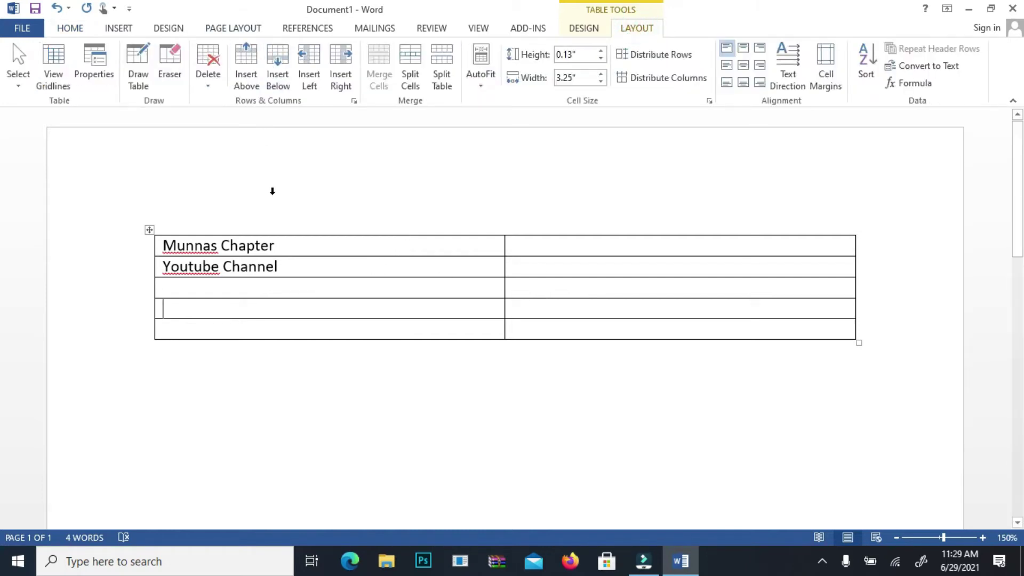
Step: Insert empty columns to the right and then to the left until the table spans 18 columns
{"action": "left_click", "coordinate": [347, 75]}
{"action": "left_click", "coordinate": [347, 75]}
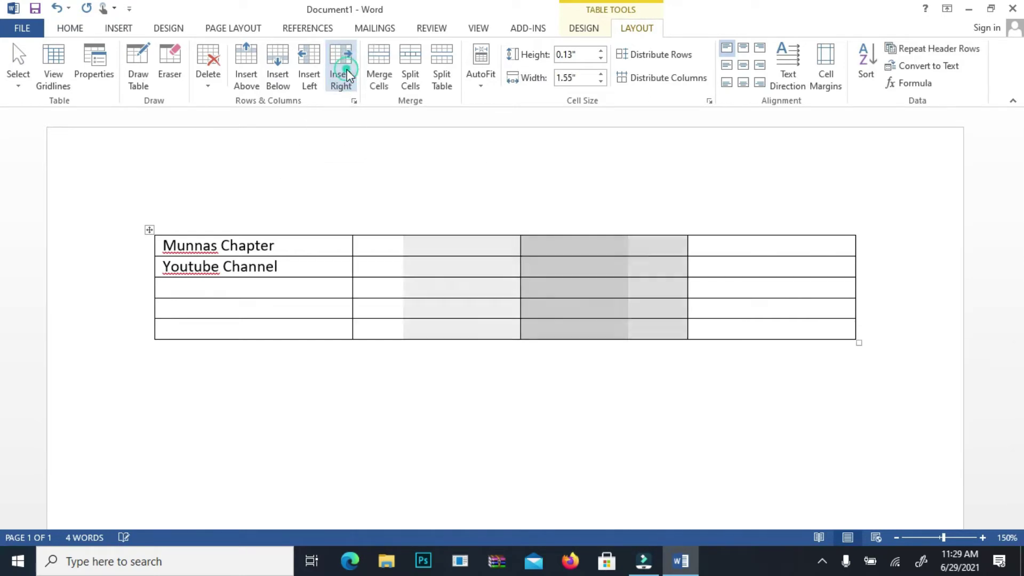
{"action": "left_click", "coordinate": [341, 75]}
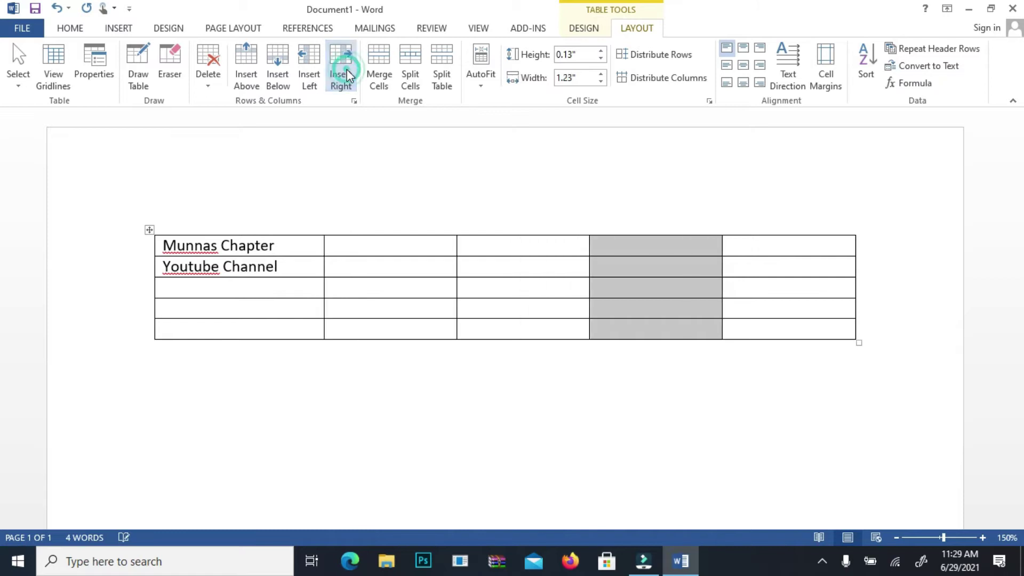
{"action": "left_click", "coordinate": [341, 75]}
{"action": "left_click", "coordinate": [341, 75]}
{"action": "left_click", "coordinate": [341, 75]}
{"action": "left_click", "coordinate": [341, 74]}
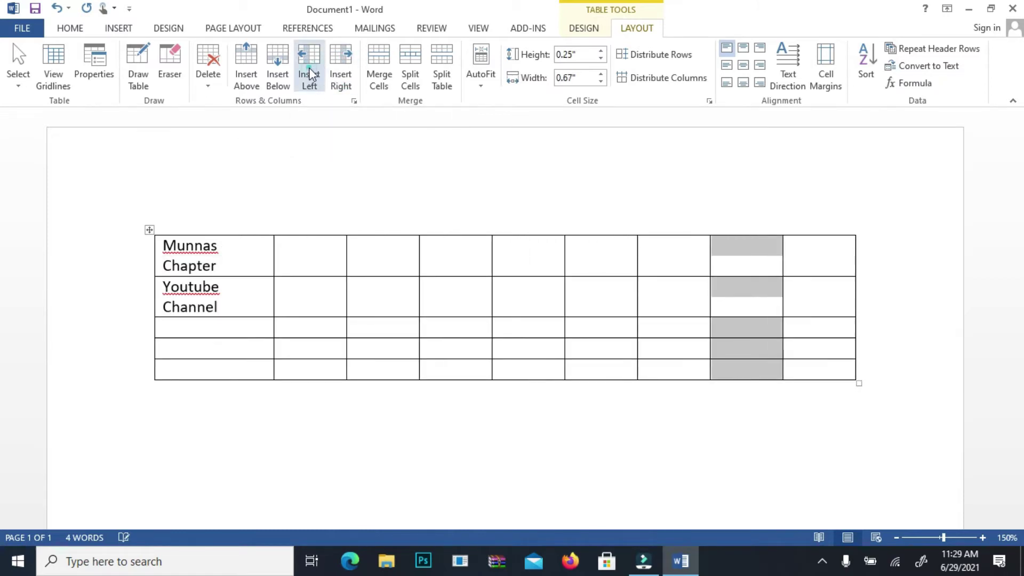
{"action": "left_click", "coordinate": [310, 75]}
{"action": "left_click", "coordinate": [310, 75]}
{"action": "left_click", "coordinate": [309, 75]}
{"action": "left_click", "coordinate": [309, 75]}
{"action": "left_click", "coordinate": [310, 75]}
{"action": "left_click", "coordinate": [309, 69]}
{"action": "left_click", "coordinate": [309, 69]}
{"action": "left_click", "coordinate": [309, 69]}
{"action": "left_click", "coordinate": [309, 69]}
{"action": "left_click", "coordinate": [492, 259]}
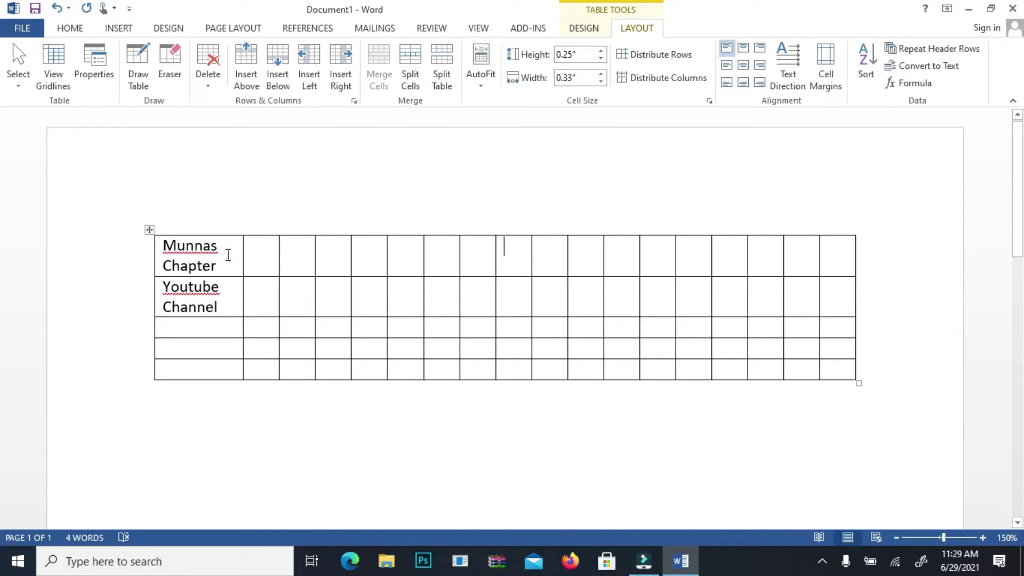
Step: Merge all cells of the top row into a single cell
{"action": "left_click_drag", "start_coordinate": [235, 258], "coordinate": [817, 248]}
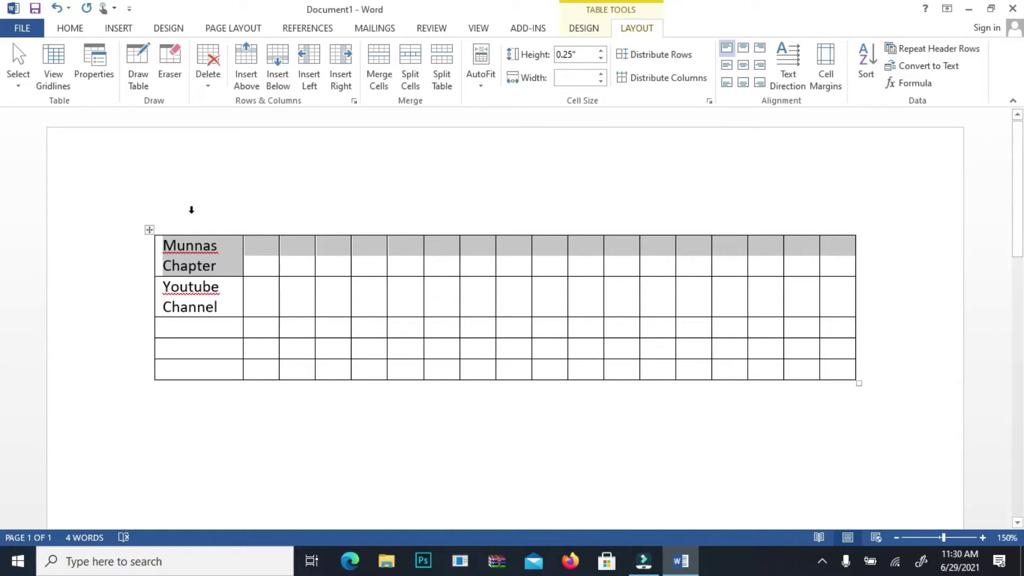
{"action": "left_click", "coordinate": [278, 273]}
{"action": "left_click_drag", "start_coordinate": [223, 265], "coordinate": [849, 263]}
{"action": "left_click", "coordinate": [379, 65]}
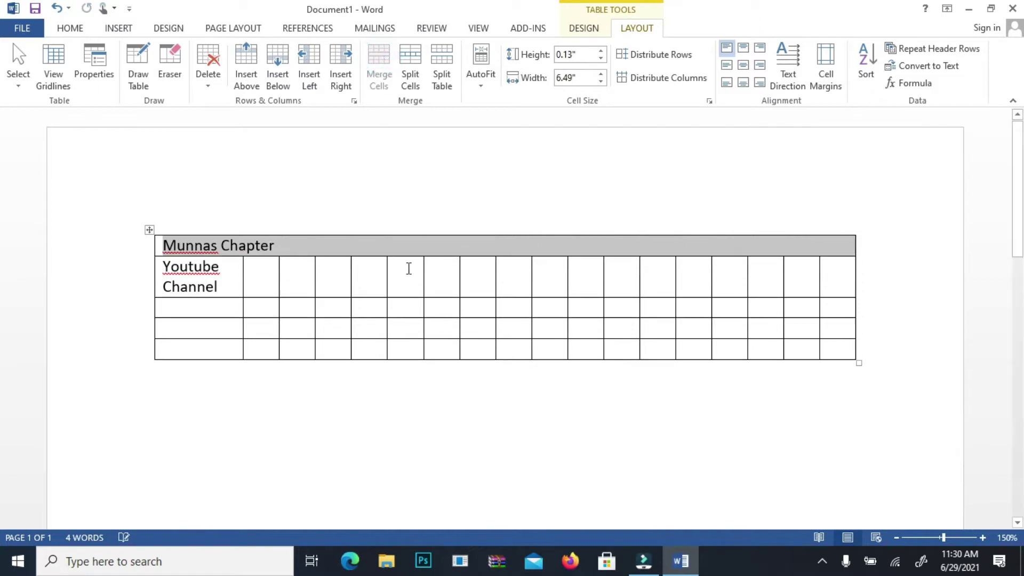
{"action": "left_click", "coordinate": [451, 260]}
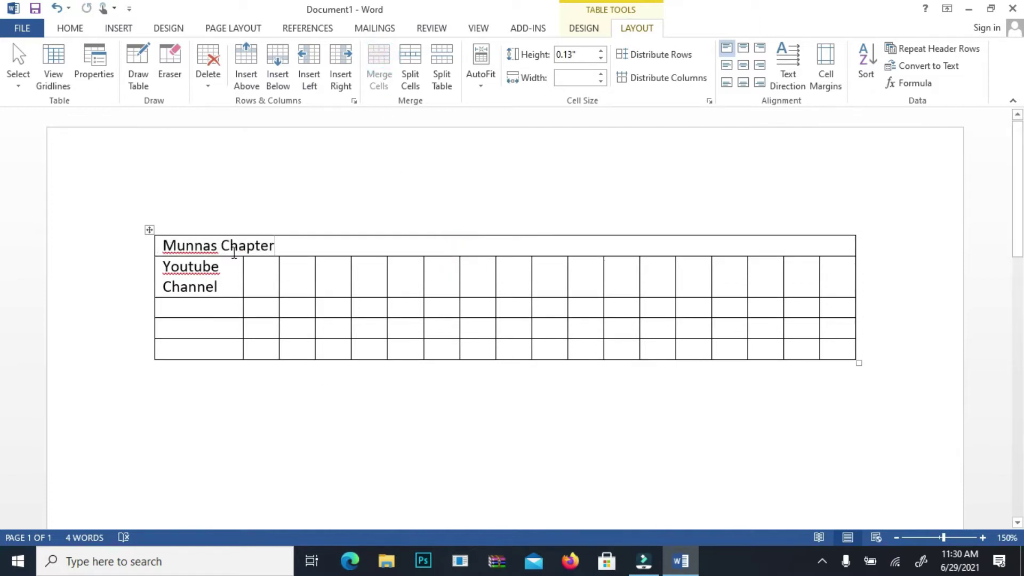
Step: Center 'Munnas Chapter' in the merged title cell
{"action": "triple_click", "coordinate": [338, 246]}
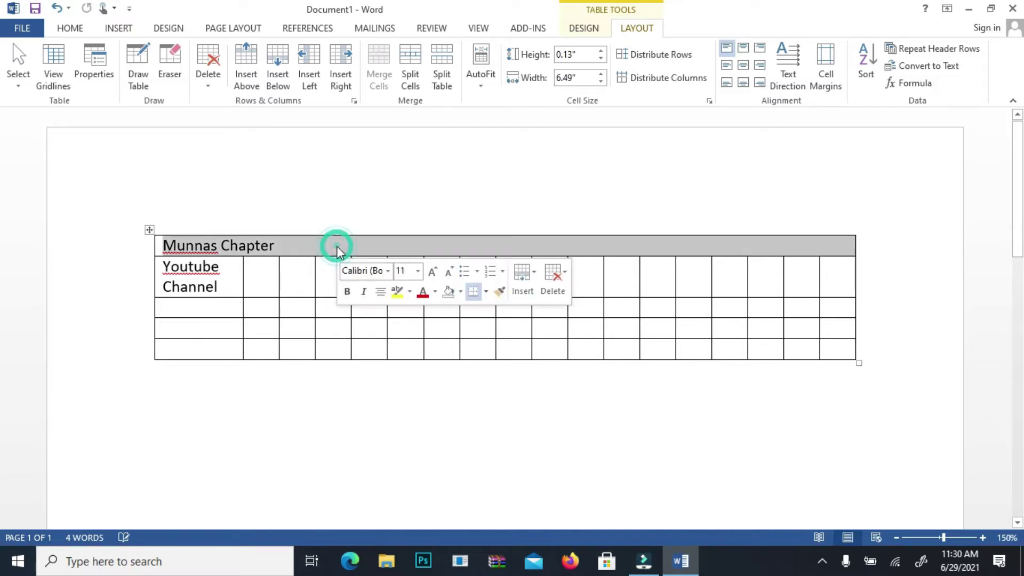
{"action": "left_click", "coordinate": [743, 65]}
{"action": "left_click", "coordinate": [576, 246]}
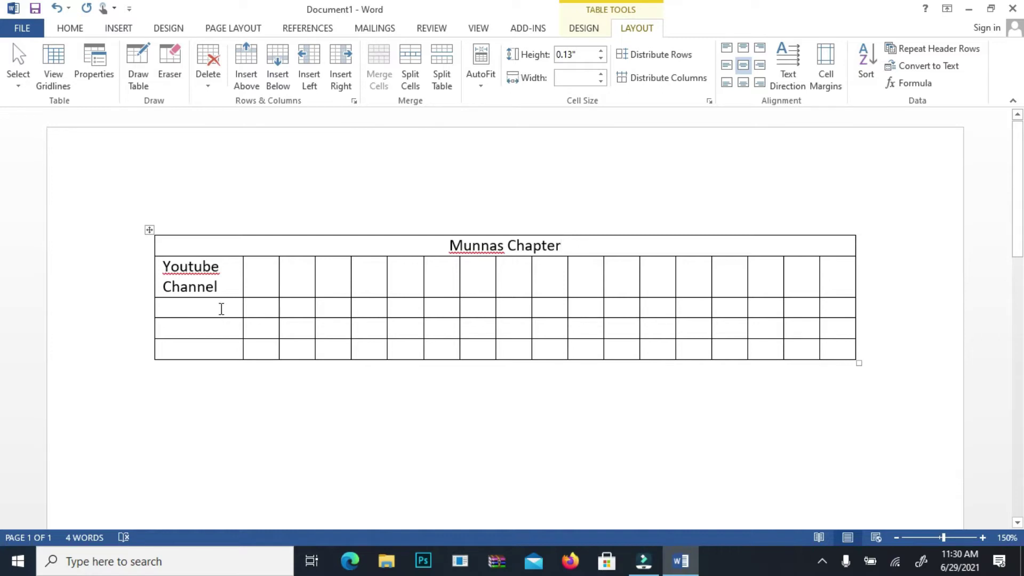
Step: Widen the second column slightly and delete the right ten columns below the title
{"action": "left_click", "coordinate": [264, 278]}
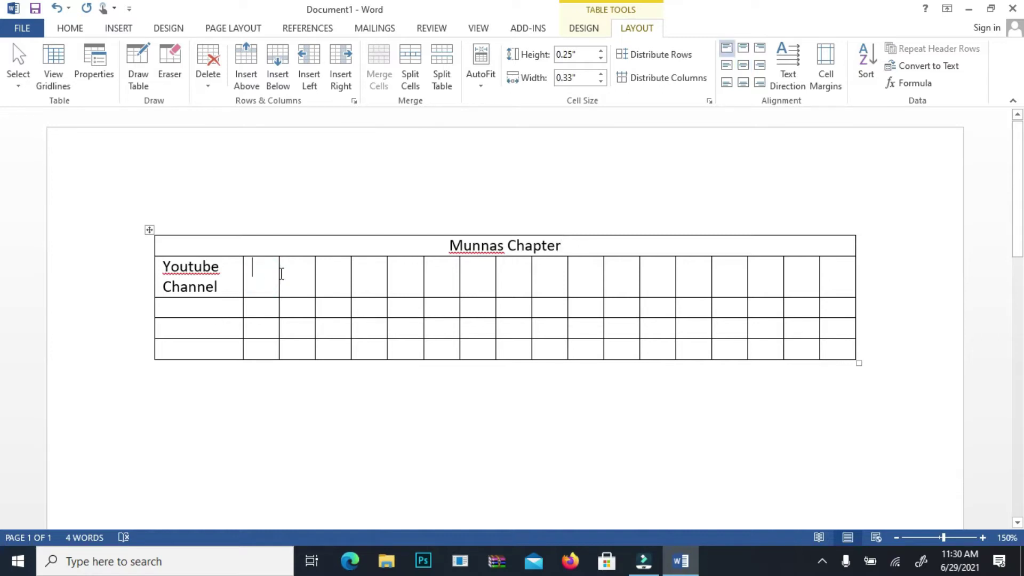
{"action": "left_click_drag", "start_coordinate": [278, 272], "coordinate": [296, 269]}
{"action": "mouse_move", "coordinate": [529, 272]}
{"action": "left_mouse_down"}
{"action": "mouse_move", "coordinate": [853, 333]}
{"action": "mouse_move", "coordinate": [844, 344]}
{"action": "left_mouse_up"}
{"action": "key", "text": "BackSpace"}
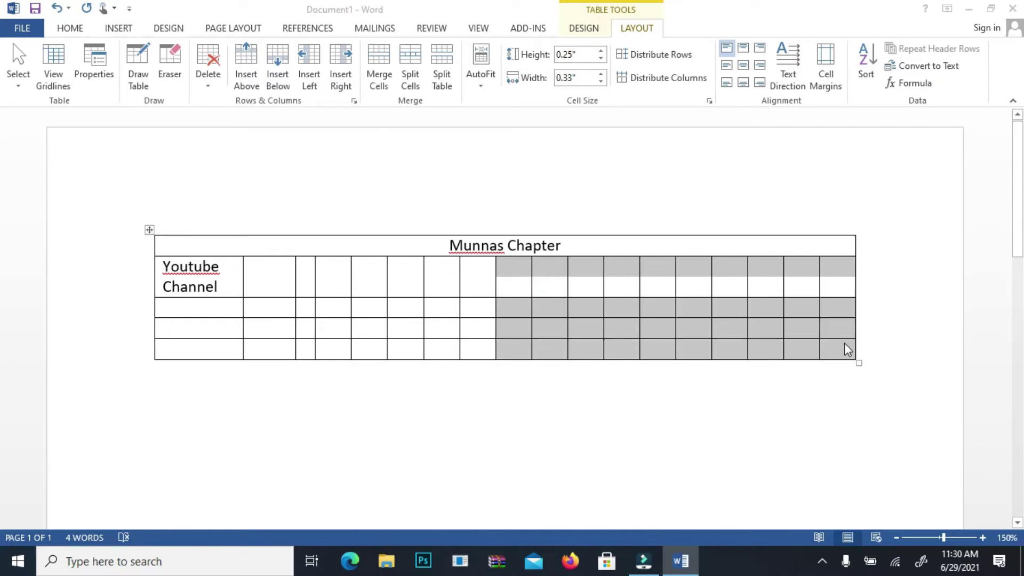
{"action": "key", "text": "Return"}
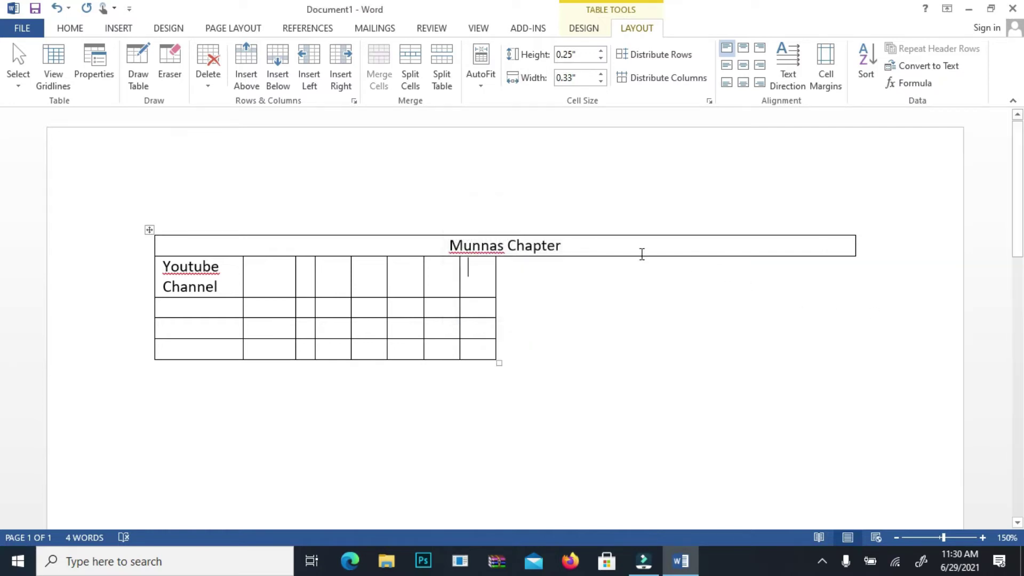
Step: Stretch the last remaining column to the table's right edge
{"action": "left_click", "coordinate": [486, 326]}
{"action": "left_click", "coordinate": [853, 246]}
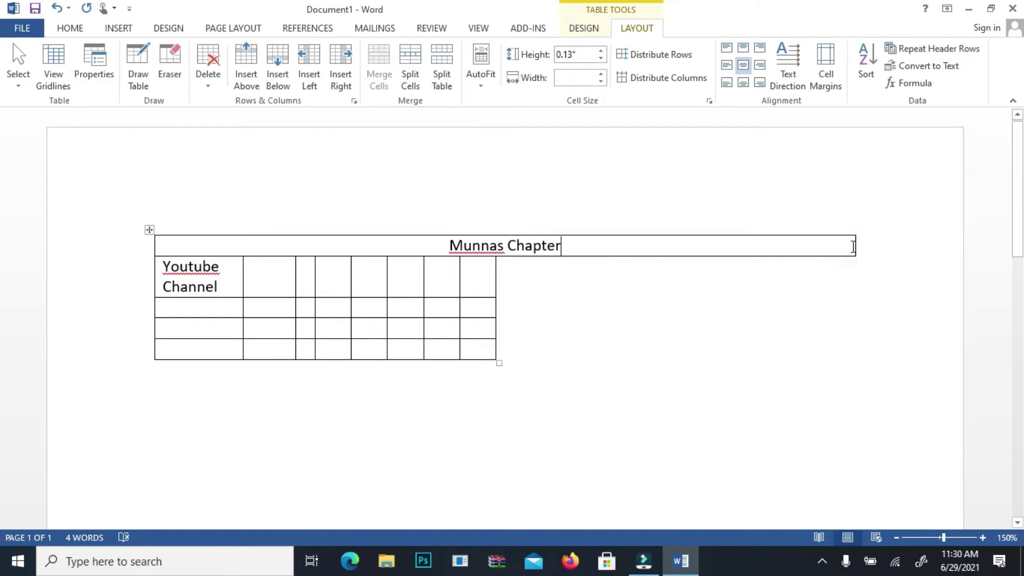
{"action": "left_click", "coordinate": [480, 326]}
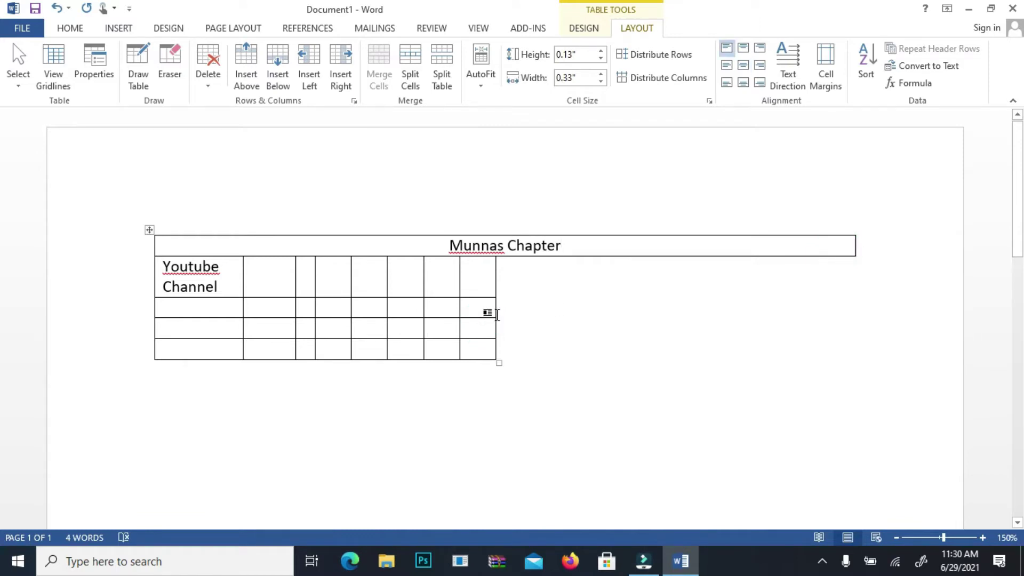
{"action": "left_click_drag", "start_coordinate": [496, 315], "coordinate": [855, 307]}
{"action": "left_click", "coordinate": [894, 288]}
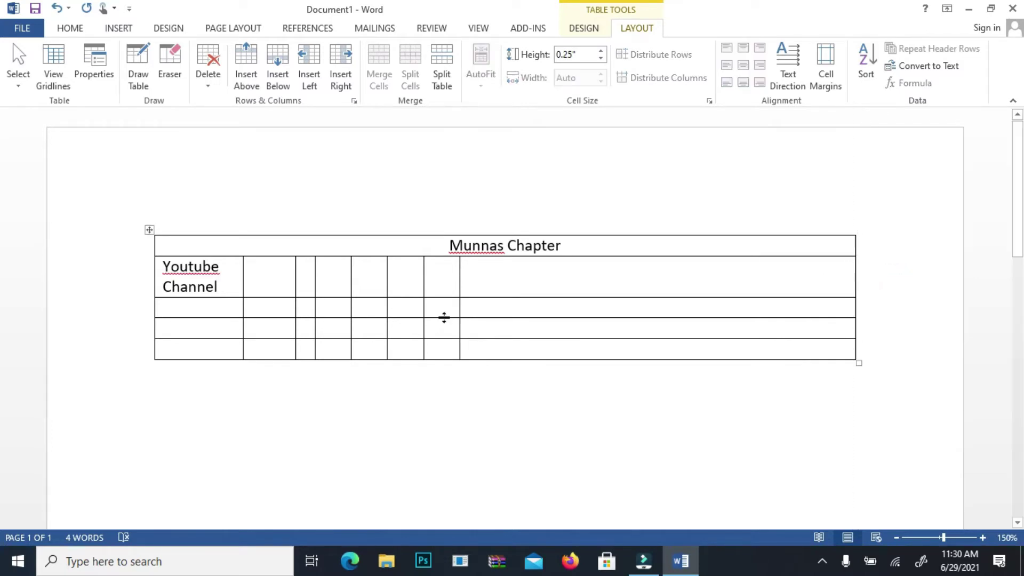
{"action": "left_click", "coordinate": [277, 271]}
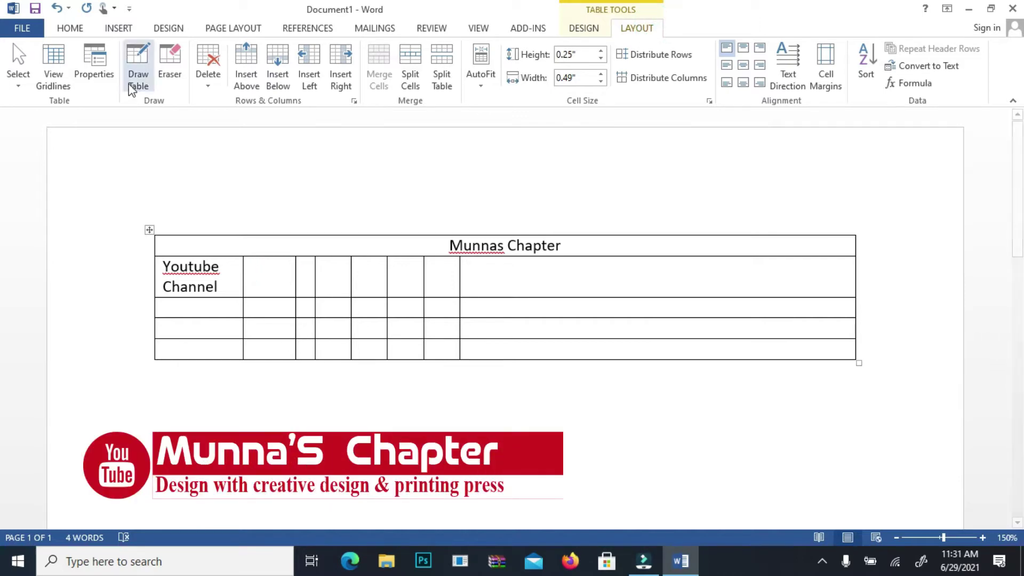
Step: Use Draw Table to add vertical borders through the lower rows
{"action": "left_click", "coordinate": [139, 62]}
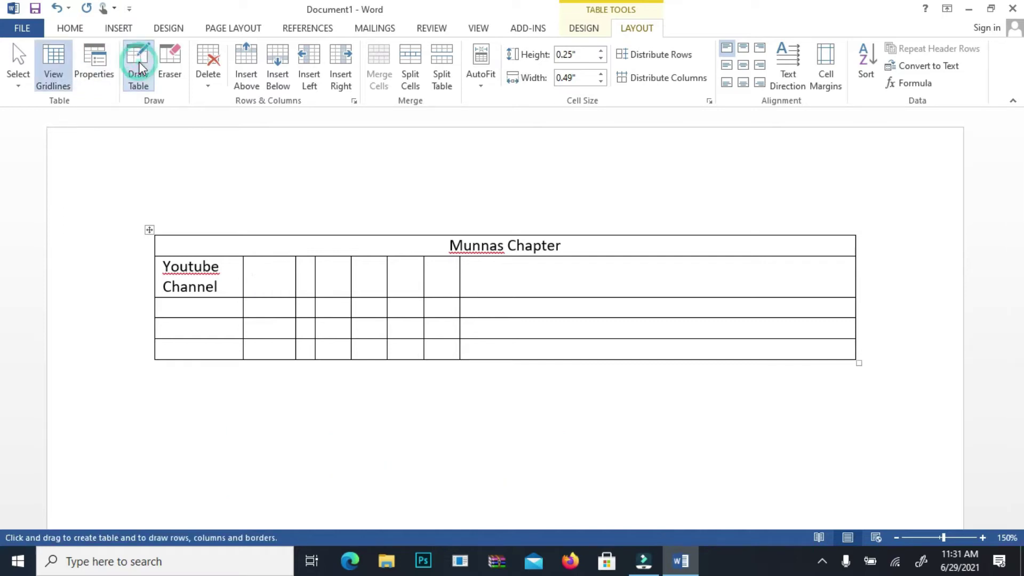
{"action": "left_click_drag", "start_coordinate": [279, 257], "coordinate": [278, 360]}
{"action": "left_click_drag", "start_coordinate": [491, 257], "coordinate": [491, 360]}
{"action": "left_click_drag", "start_coordinate": [554, 266], "coordinate": [547, 364]}
{"action": "left_click_drag", "start_coordinate": [606, 267], "coordinate": [601, 362]}
{"action": "left_click_drag", "start_coordinate": [650, 264], "coordinate": [650, 363]}
{"action": "left_click_drag", "start_coordinate": [691, 266], "coordinate": [685, 360]}
{"action": "left_click_drag", "start_coordinate": [718, 302], "coordinate": [719, 361]}
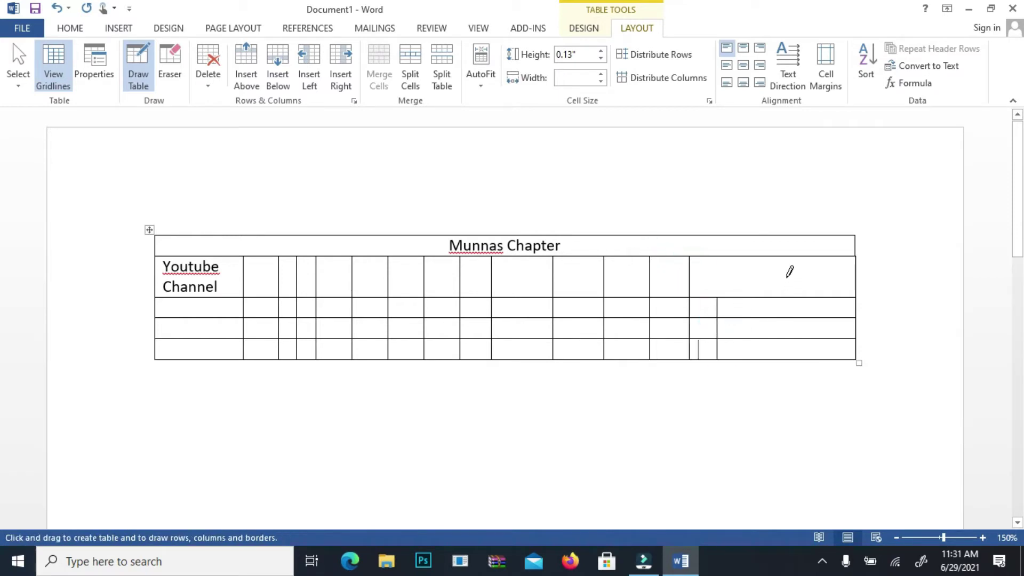
Step: Split off the title row's right end and divide the bottom-right cells with more borders
{"action": "left_click_drag", "start_coordinate": [794, 250], "coordinate": [792, 316]}
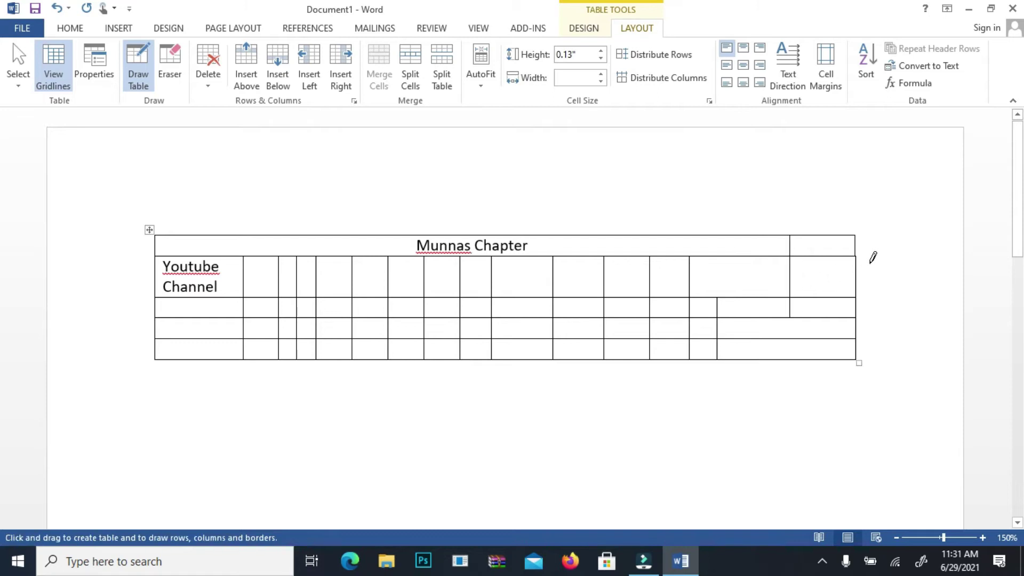
{"action": "left_click_drag", "start_coordinate": [831, 255], "coordinate": [834, 316]}
{"action": "left_click_drag", "start_coordinate": [749, 318], "coordinate": [750, 359]}
{"action": "left_click_drag", "start_coordinate": [827, 340], "coordinate": [826, 359]}
{"action": "left_click_drag", "start_coordinate": [758, 342], "coordinate": [758, 358]}
{"action": "left_click_drag", "start_coordinate": [522, 300], "coordinate": [521, 359]}
{"action": "left_click", "coordinate": [140, 57]}
{"action": "mouse_move", "coordinate": [265, 272]}
{"action": "left_mouse_down"}
{"action": "mouse_move", "coordinate": [291, 290]}
{"action": "mouse_move", "coordinate": [311, 355]}
{"action": "left_mouse_up"}
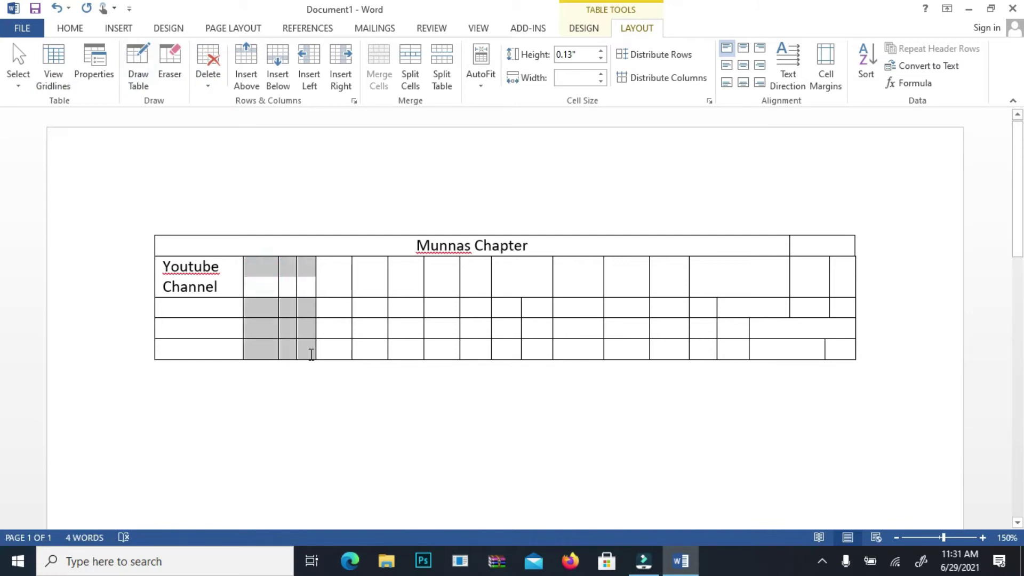
Step: Toggle the Eraser tool and open and close the table selection options
{"action": "left_click", "coordinate": [172, 72]}
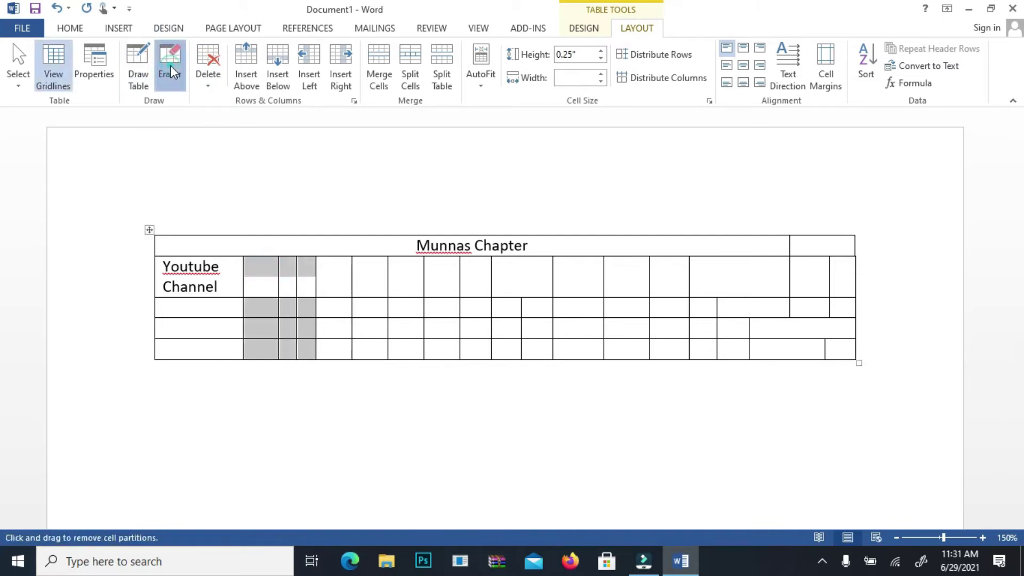
{"action": "left_click", "coordinate": [171, 73]}
{"action": "left_click", "coordinate": [170, 73]}
{"action": "left_click", "coordinate": [46, 69]}
{"action": "left_click", "coordinate": [177, 53]}
{"action": "left_click", "coordinate": [177, 53]}
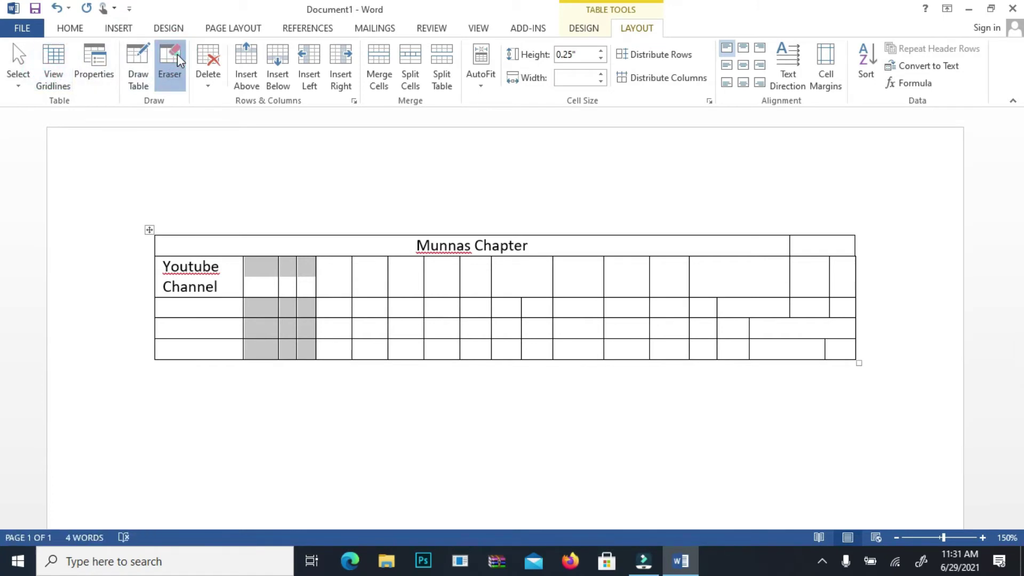
{"action": "left_click", "coordinate": [15, 55]}
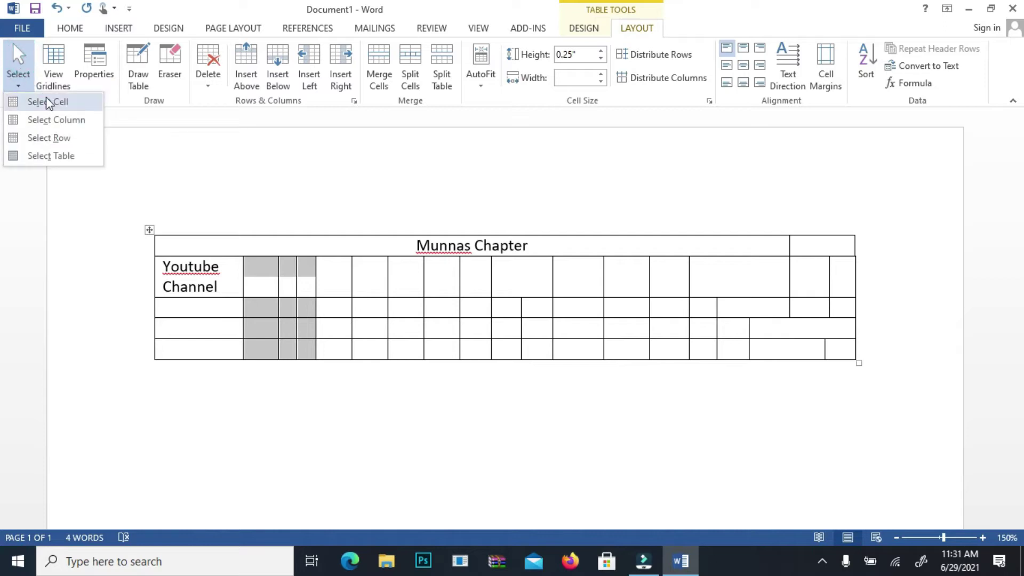
{"action": "left_click", "coordinate": [62, 100]}
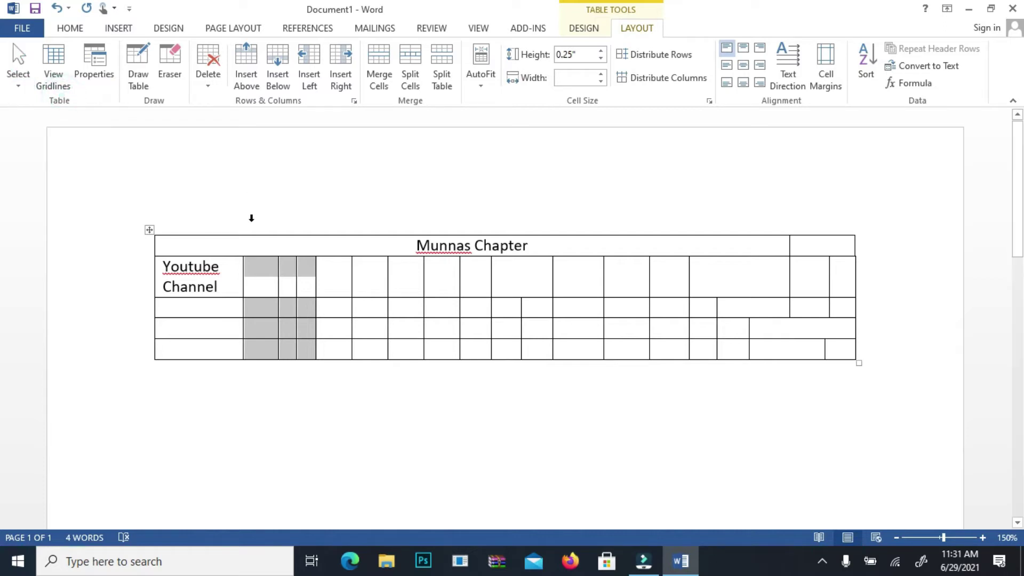
Step: Delete the narrow column of a row-2 cell, undo it, and enable the Eraser
{"action": "left_click", "coordinate": [272, 275]}
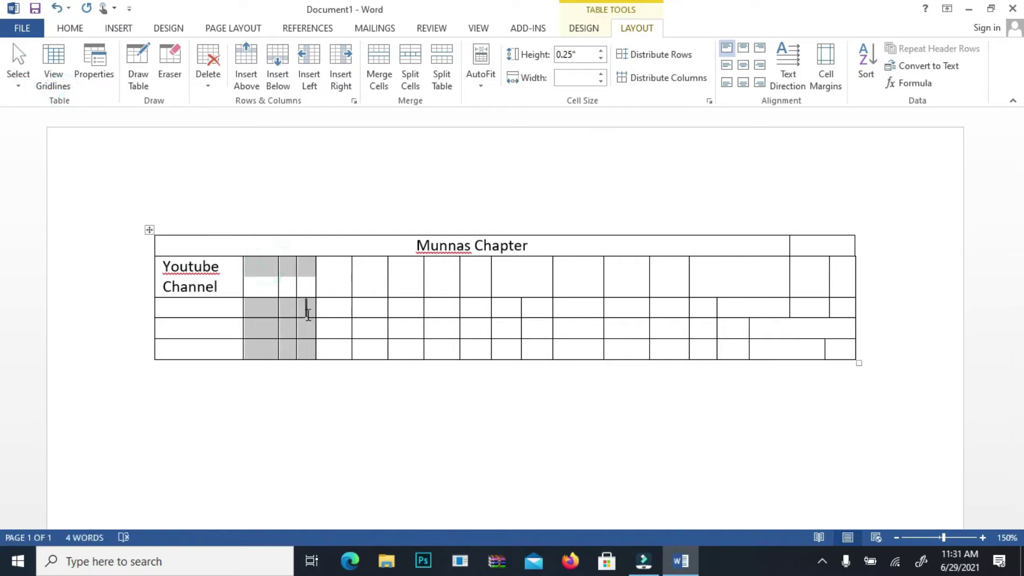
{"action": "left_click", "coordinate": [304, 309]}
{"action": "left_click", "coordinate": [278, 285]}
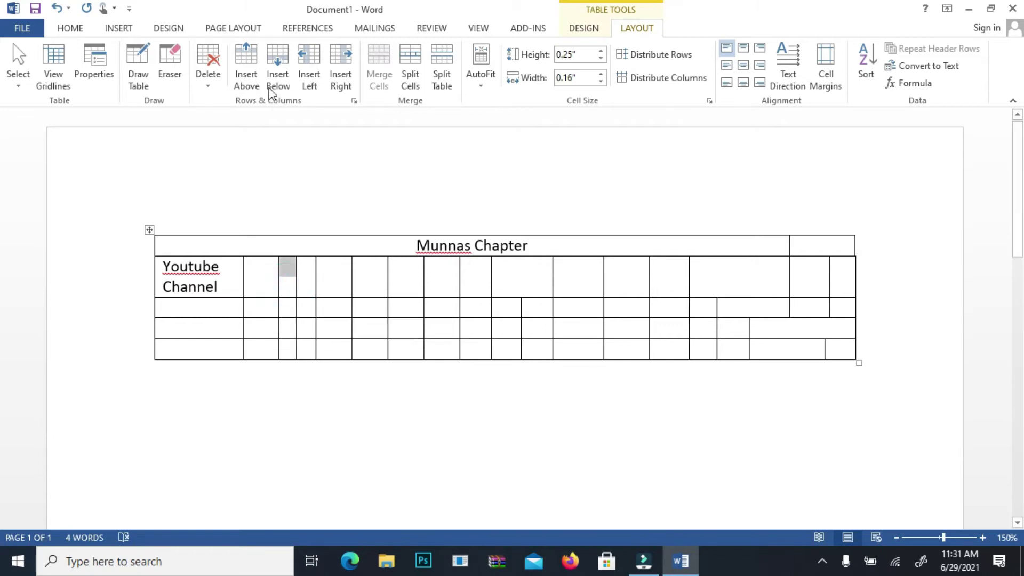
{"action": "left_click", "coordinate": [212, 65]}
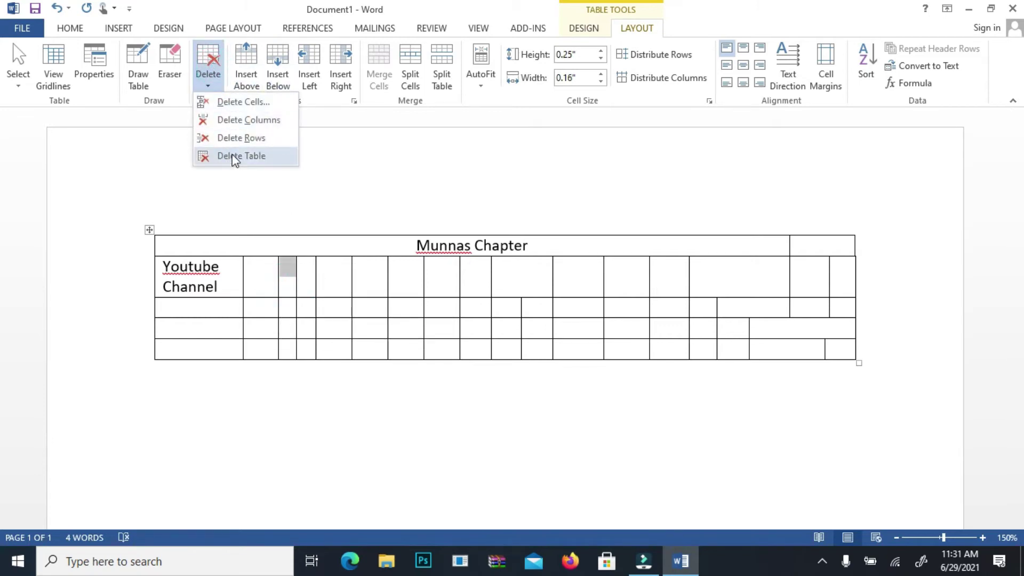
{"action": "left_click", "coordinate": [249, 120]}
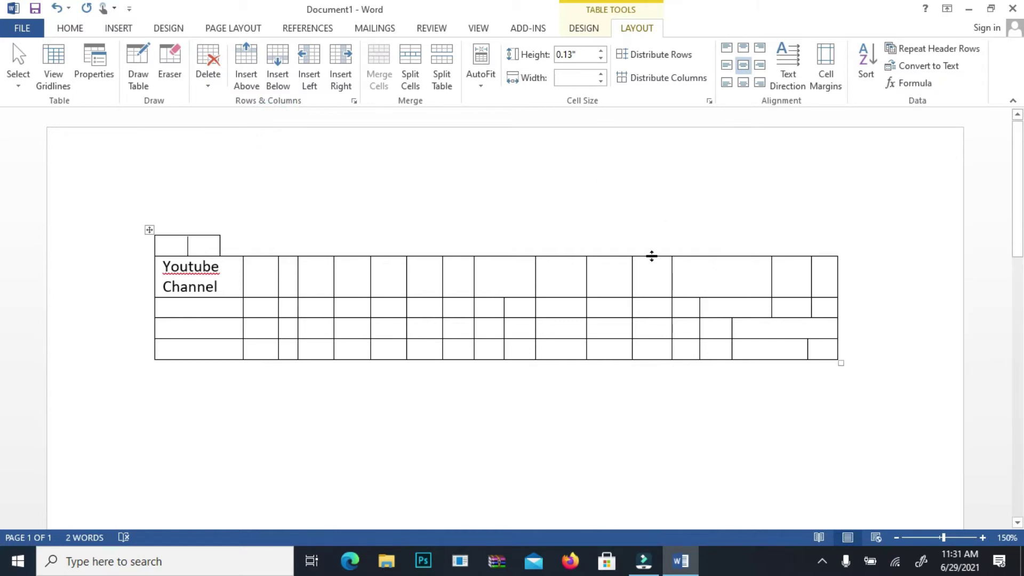
{"action": "key", "text": "ctrl+z"}
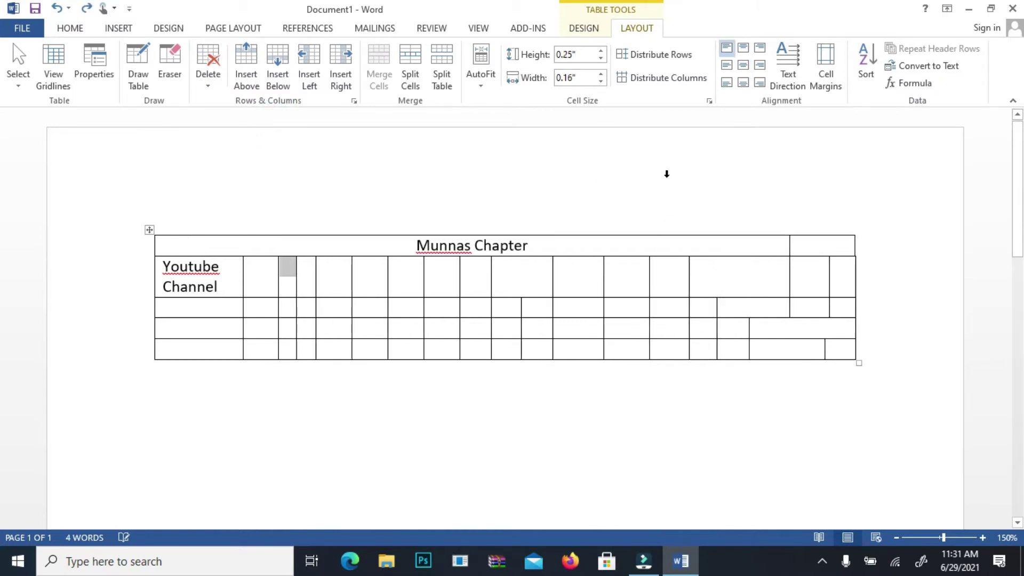
{"action": "left_click", "coordinate": [380, 292]}
{"action": "left_click", "coordinate": [278, 296]}
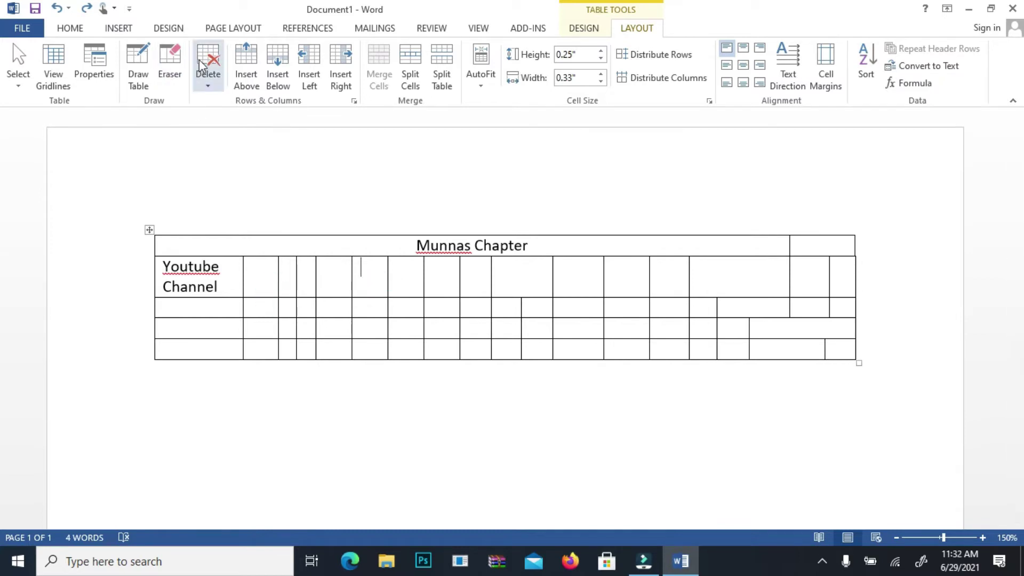
{"action": "left_click", "coordinate": [176, 60]}
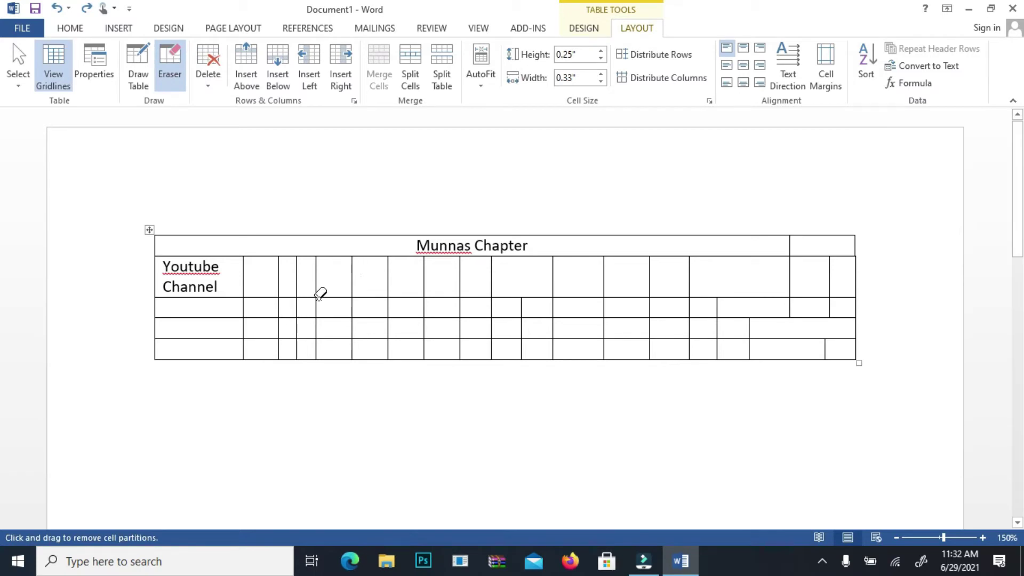
Step: Erase the horizontal partitions in the narrow left columns and the next two columns
{"action": "left_click", "coordinate": [279, 296]}
{"action": "left_click_drag", "start_coordinate": [290, 299], "coordinate": [325, 305]}
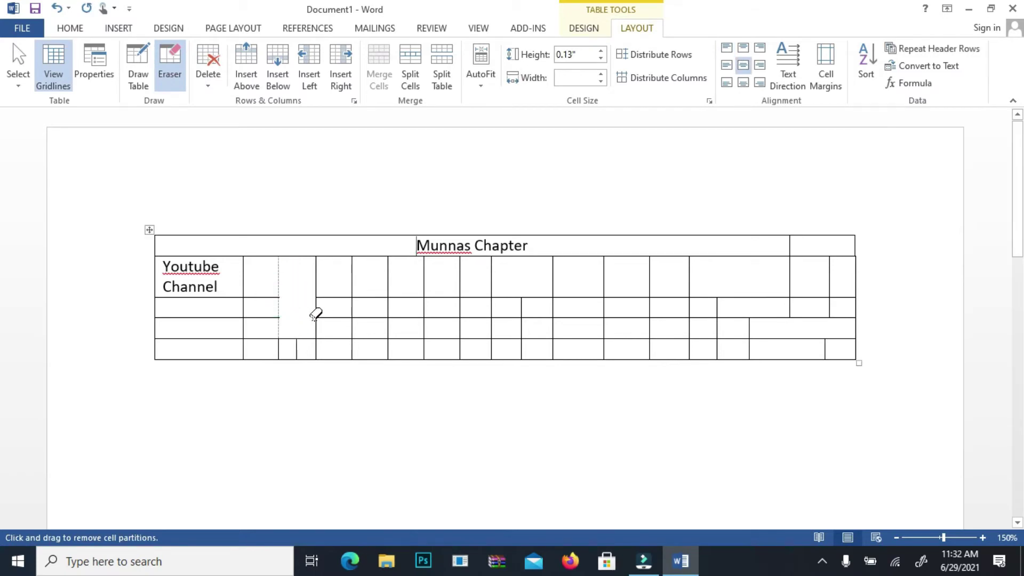
{"action": "left_click_drag", "start_coordinate": [299, 344], "coordinate": [302, 348]}
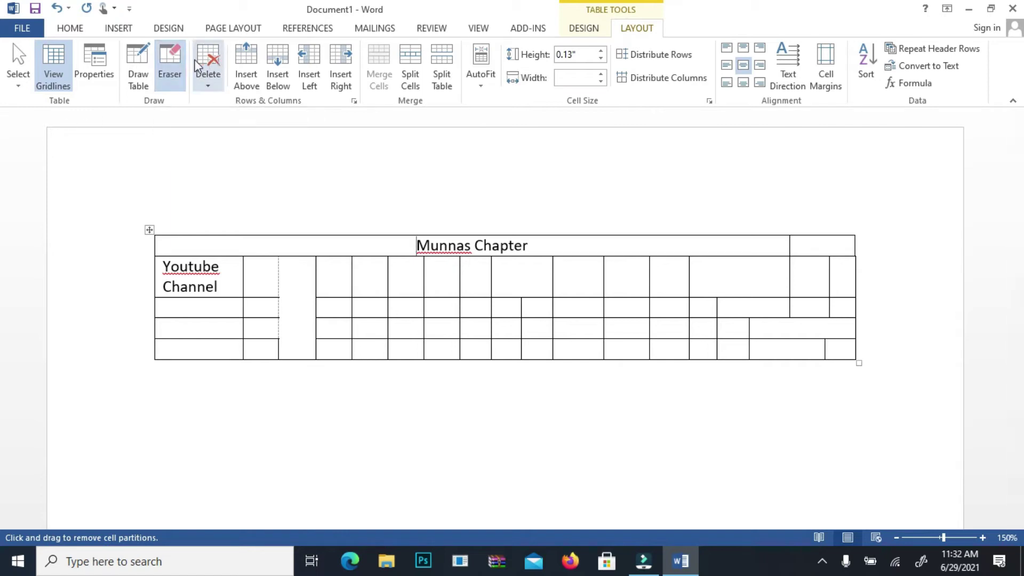
{"action": "left_click_drag", "start_coordinate": [367, 293], "coordinate": [366, 350]}
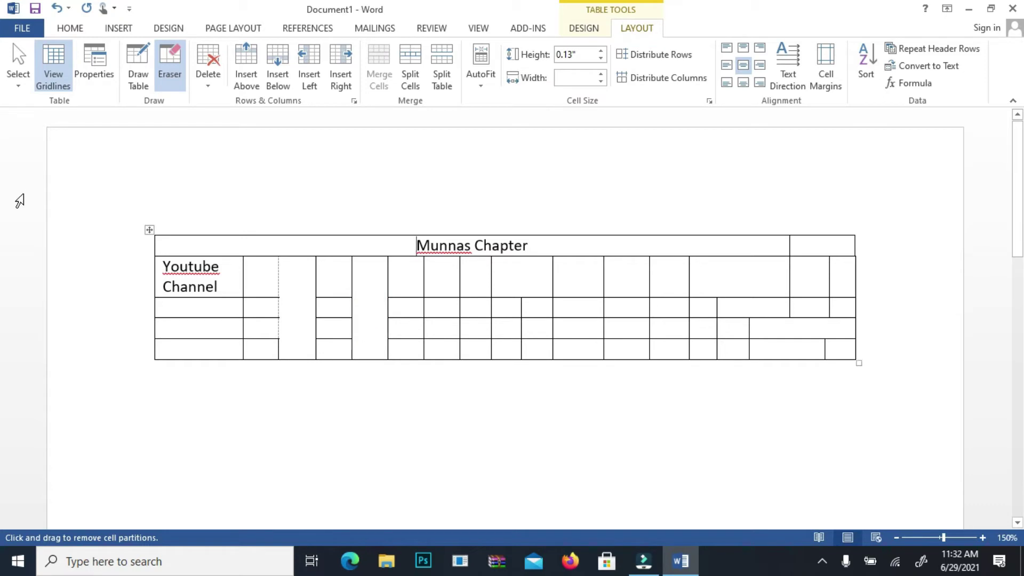
{"action": "left_click_drag", "start_coordinate": [411, 288], "coordinate": [410, 350]}
Step: Erase borders in the middle and right columns into one large area, then turn the Eraser off
{"action": "left_click_drag", "start_coordinate": [442, 292], "coordinate": [446, 331]}
{"action": "left_click_drag", "start_coordinate": [485, 297], "coordinate": [490, 355]}
{"action": "left_click_drag", "start_coordinate": [538, 297], "coordinate": [532, 333]}
{"action": "left_click_drag", "start_coordinate": [496, 301], "coordinate": [457, 363]}
{"action": "left_click_drag", "start_coordinate": [563, 305], "coordinate": [525, 344]}
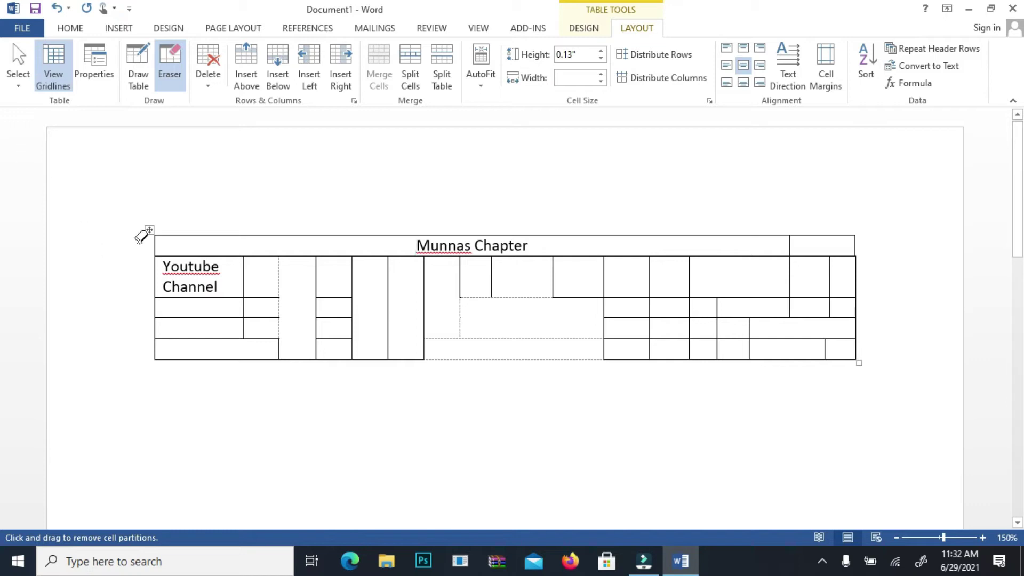
{"action": "left_click", "coordinate": [149, 230]}
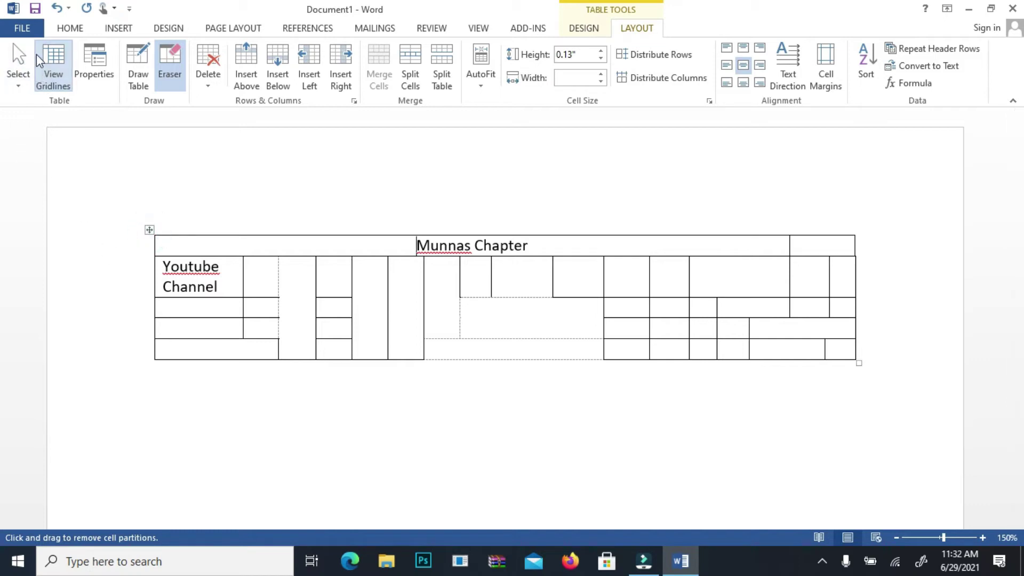
{"action": "left_click", "coordinate": [171, 59]}
{"action": "left_click", "coordinate": [21, 59]}
{"action": "left_click", "coordinate": [71, 24]}
Step: Select the existing table and delete it
{"action": "left_click", "coordinate": [69, 28]}
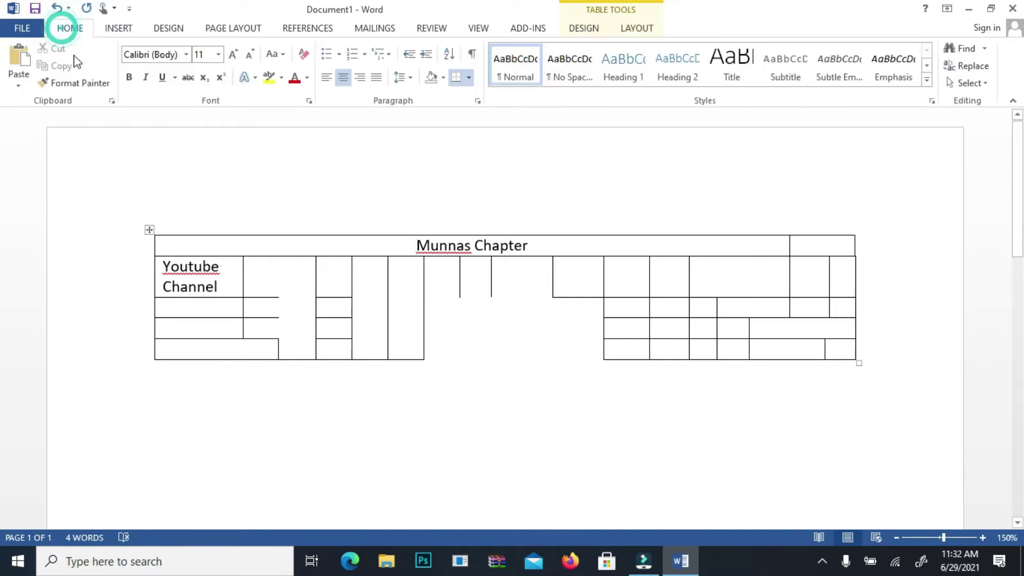
{"action": "left_click", "coordinate": [150, 230]}
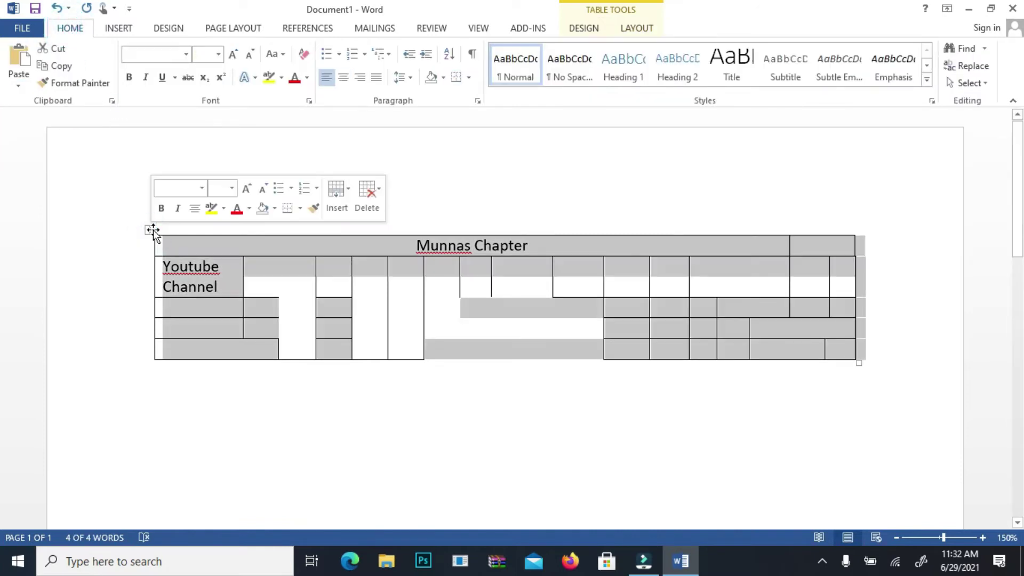
{"action": "key", "text": "BackSpace"}
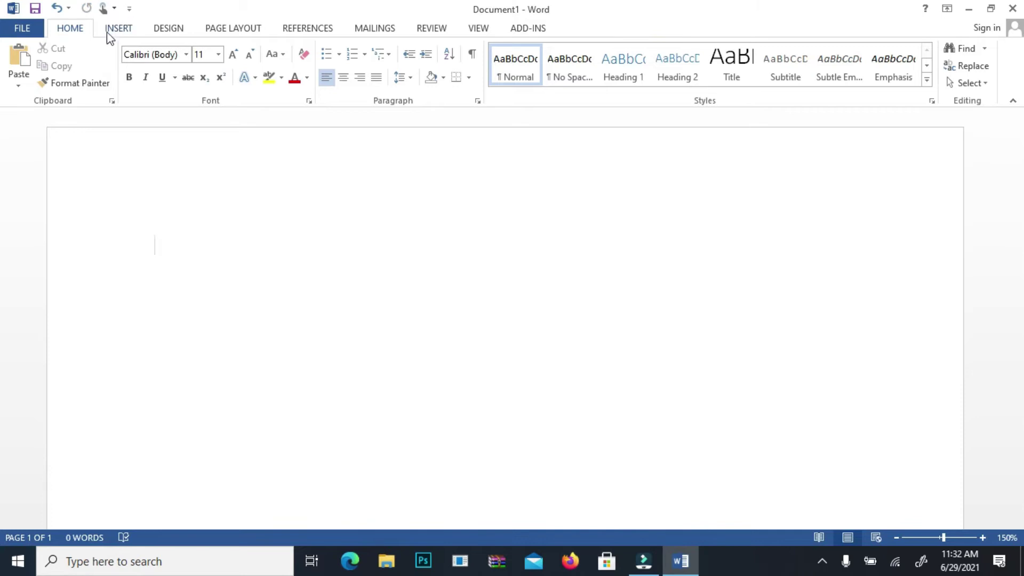
Step: Insert a new empty table with 2 columns and 3 rows
{"action": "left_click", "coordinate": [116, 32]}
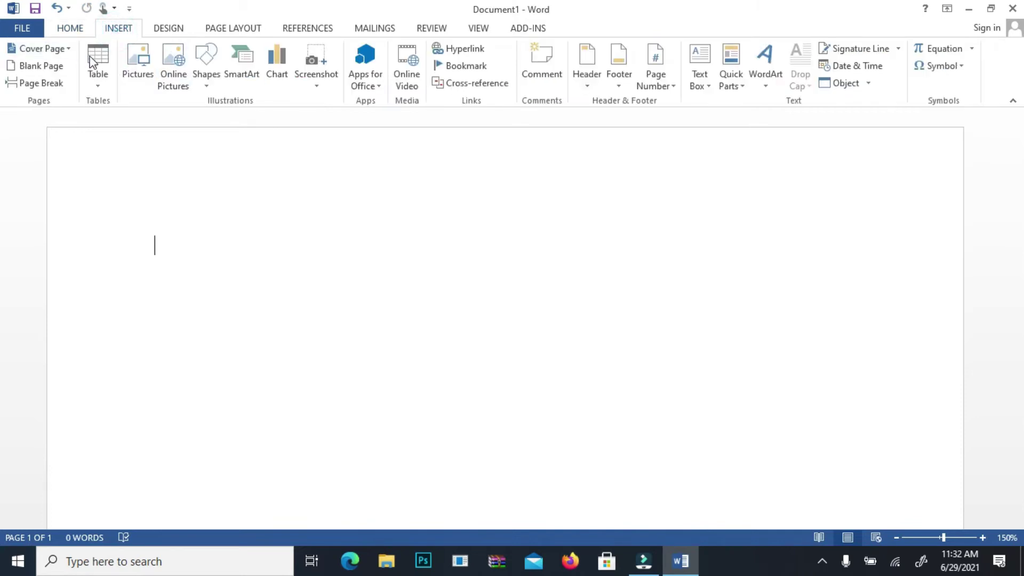
{"action": "left_click", "coordinate": [98, 75]}
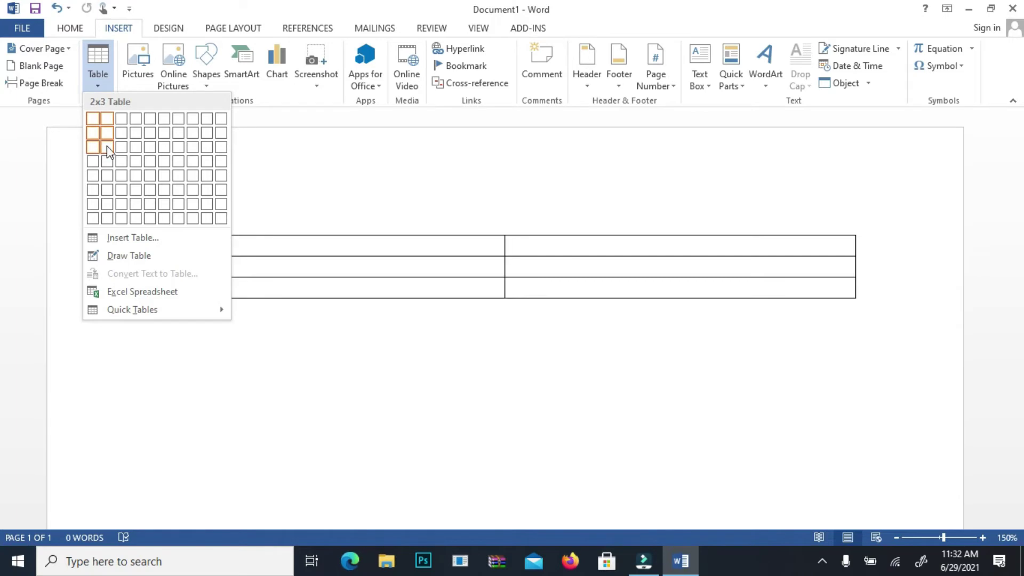
{"action": "left_click", "coordinate": [107, 148]}
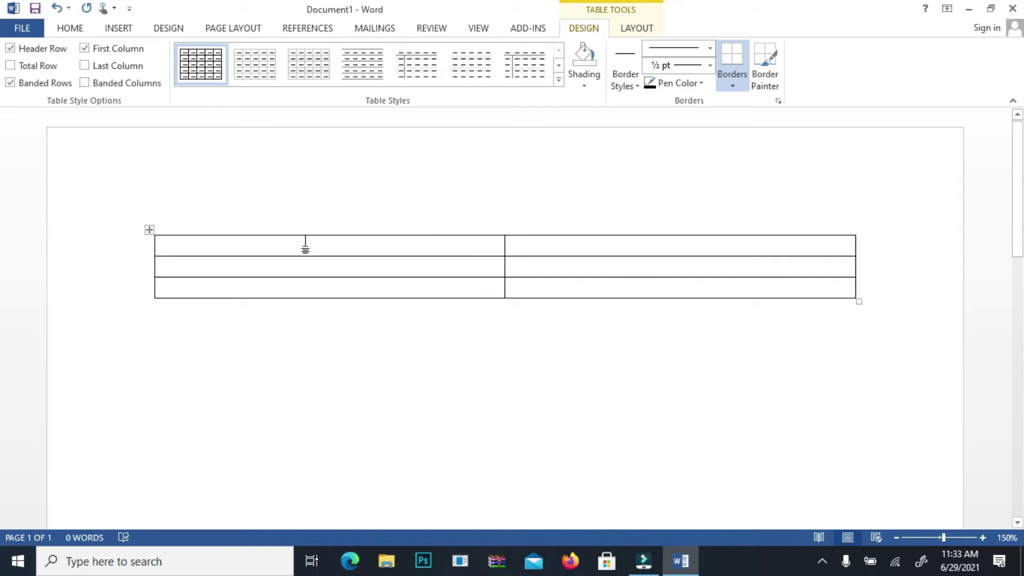
Step: Type the heading 'All Information Of Teachers' in the table's first cell
{"action": "left_click", "coordinate": [73, 28]}
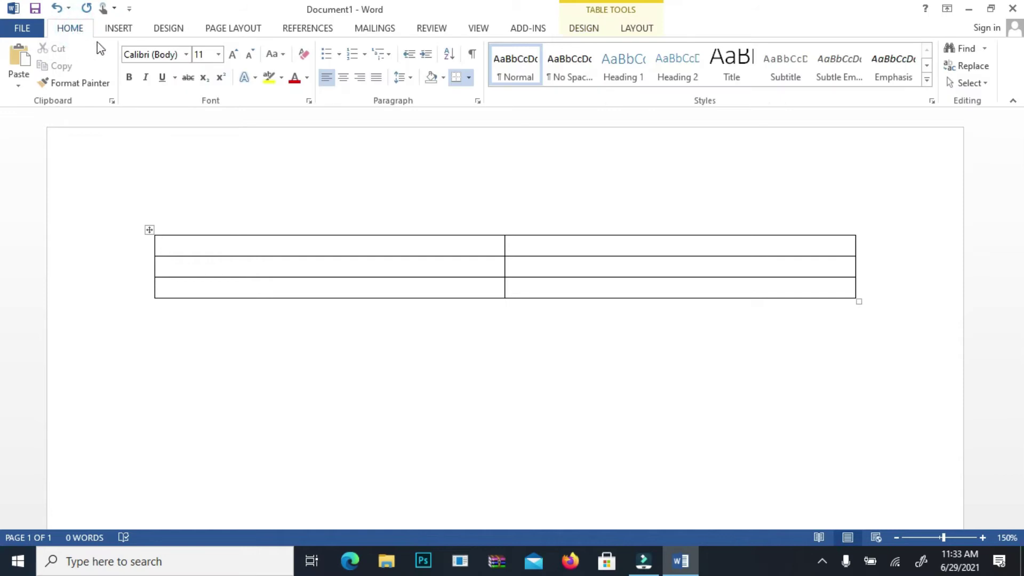
{"action": "left_click", "coordinate": [298, 241]}
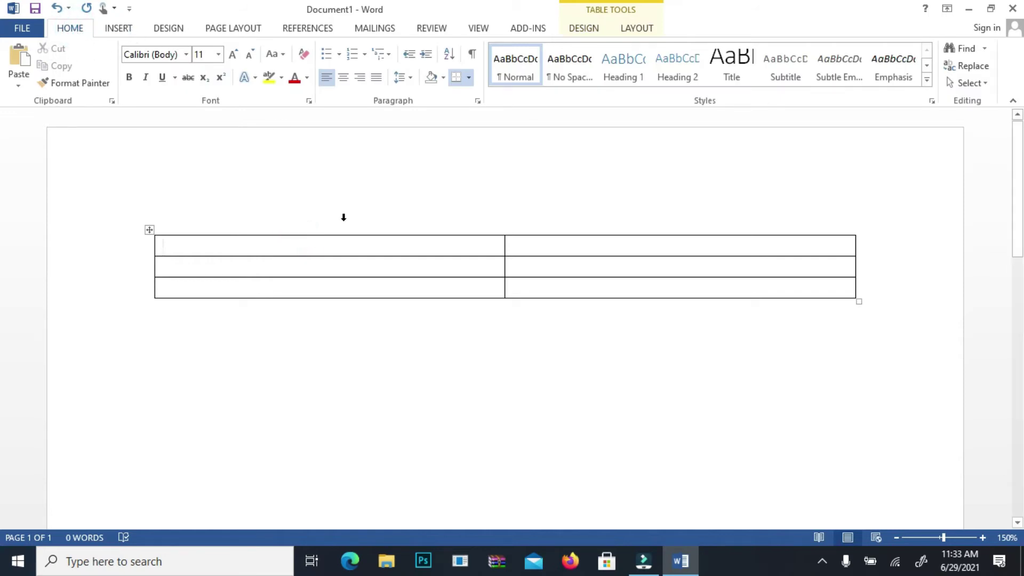
{"action": "type", "text": "All Information"}
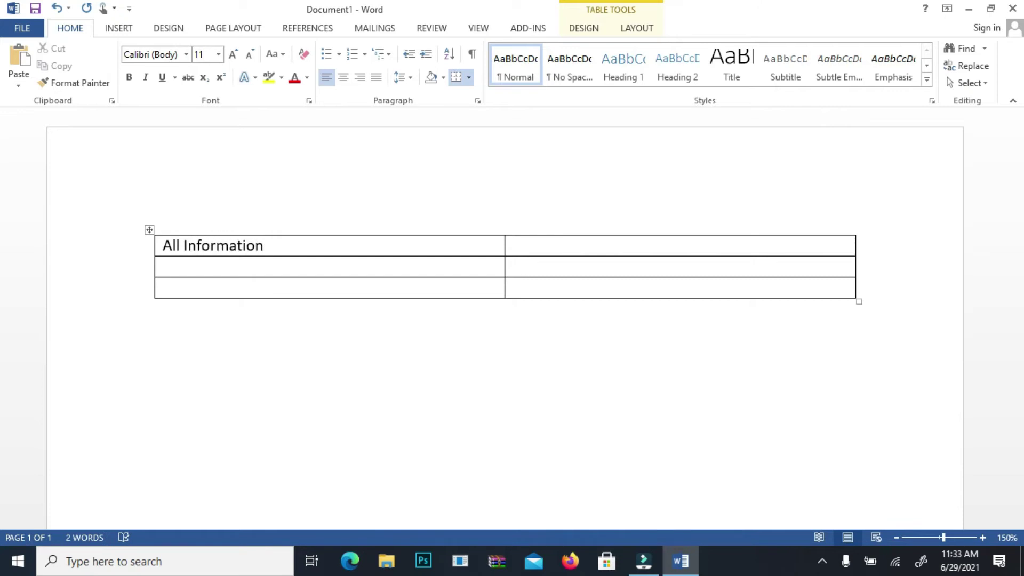
{"action": "type", "text": " Of Teachers"}
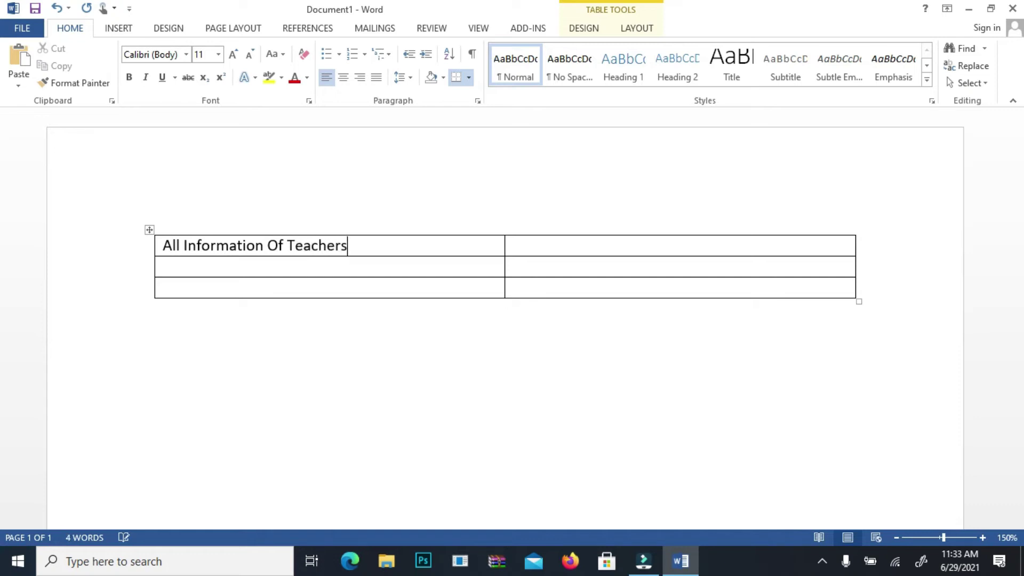
Step: Enter 'Post Name' in row two's first cell, then select the top row
{"action": "left_click", "coordinate": [386, 267]}
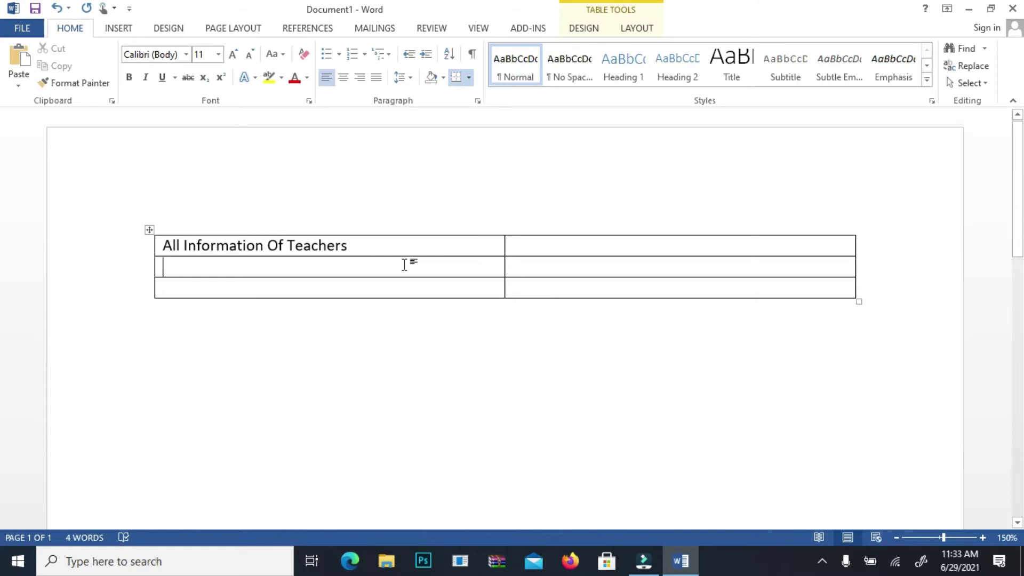
{"action": "type", "text": "Post "}
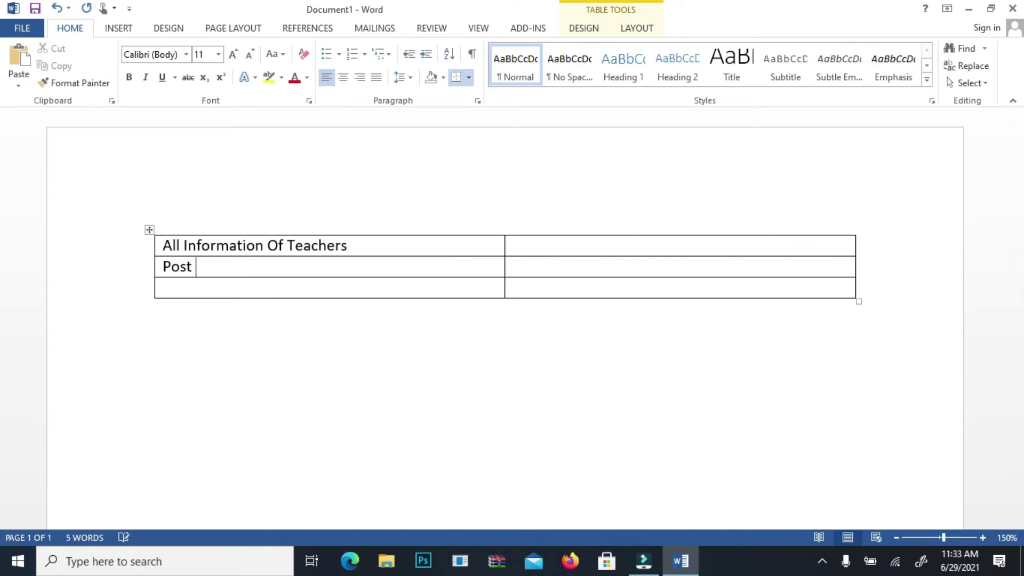
{"action": "type", "text": "Nmae"}
{"action": "key", "text": "BackSpace"}
{"action": "key", "text": "BackSpace"}
{"action": "key", "text": "BackSpace"}
{"action": "type", "text": "ame"}
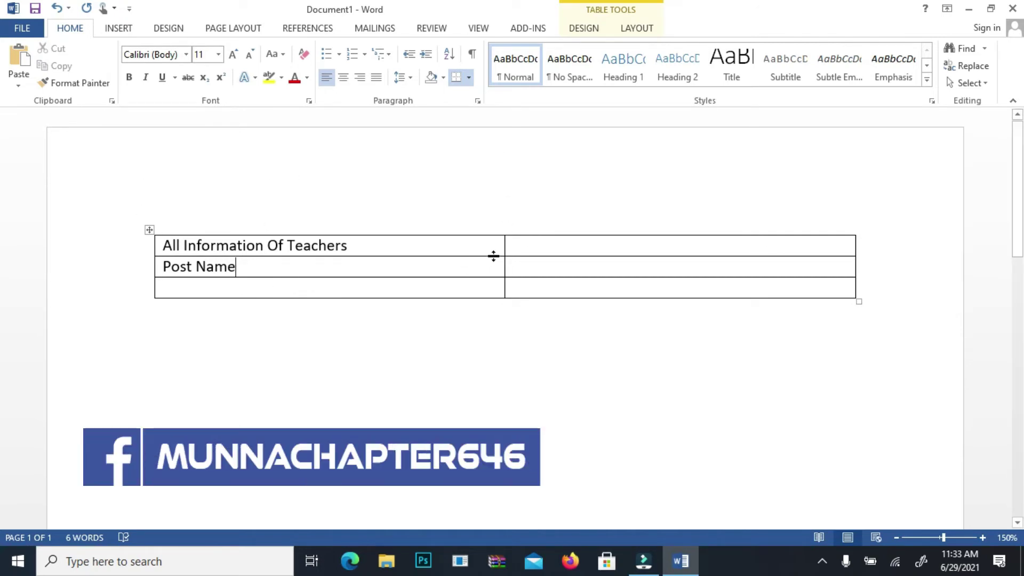
{"action": "left_click_drag", "start_coordinate": [487, 247], "coordinate": [558, 249]}
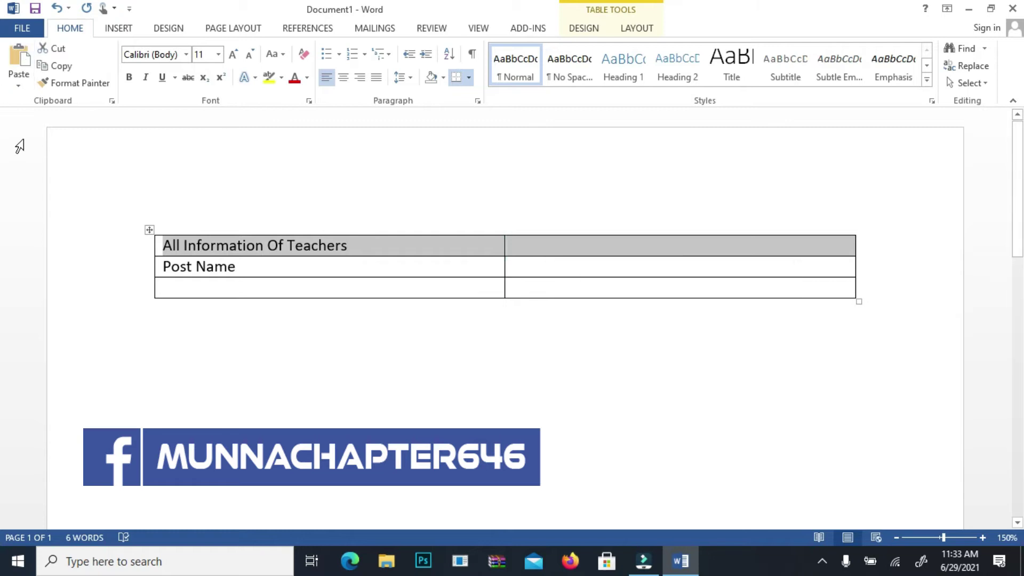
Step: Merge the two top-row cells and centre 'All Information Of Teachers' in the merged cell
{"action": "left_click", "coordinate": [630, 28]}
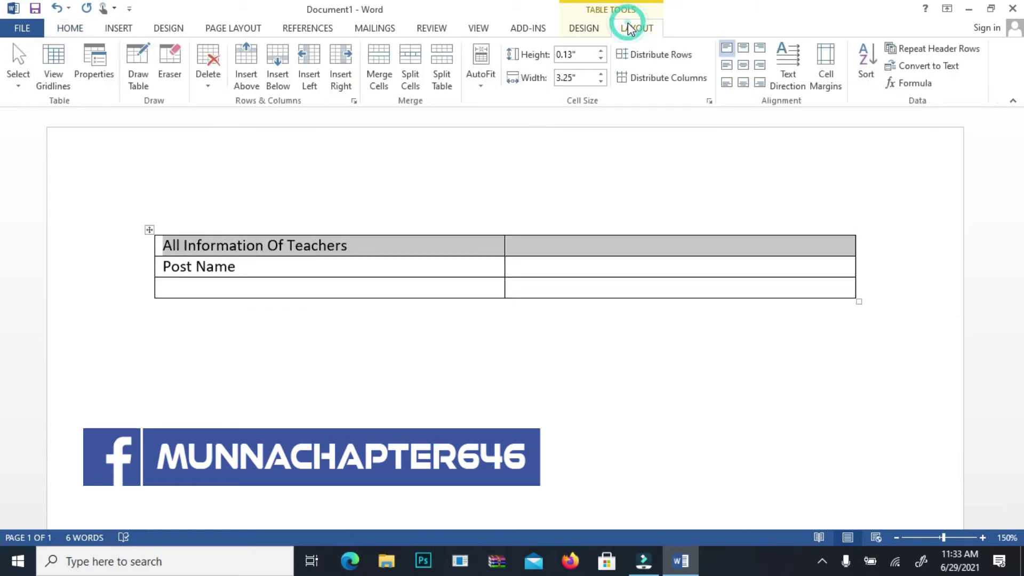
{"action": "left_click", "coordinate": [377, 77]}
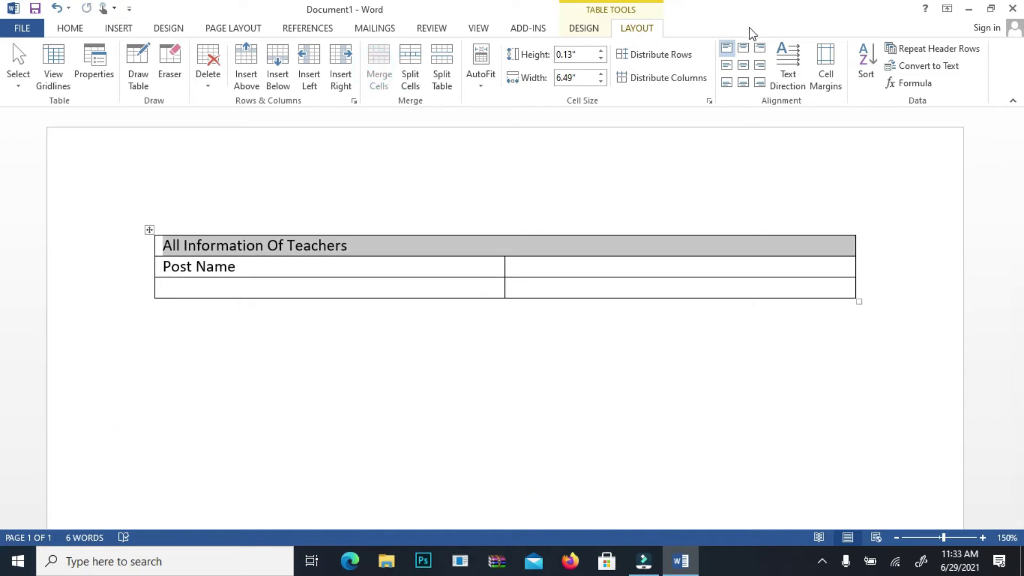
{"action": "left_click", "coordinate": [743, 65]}
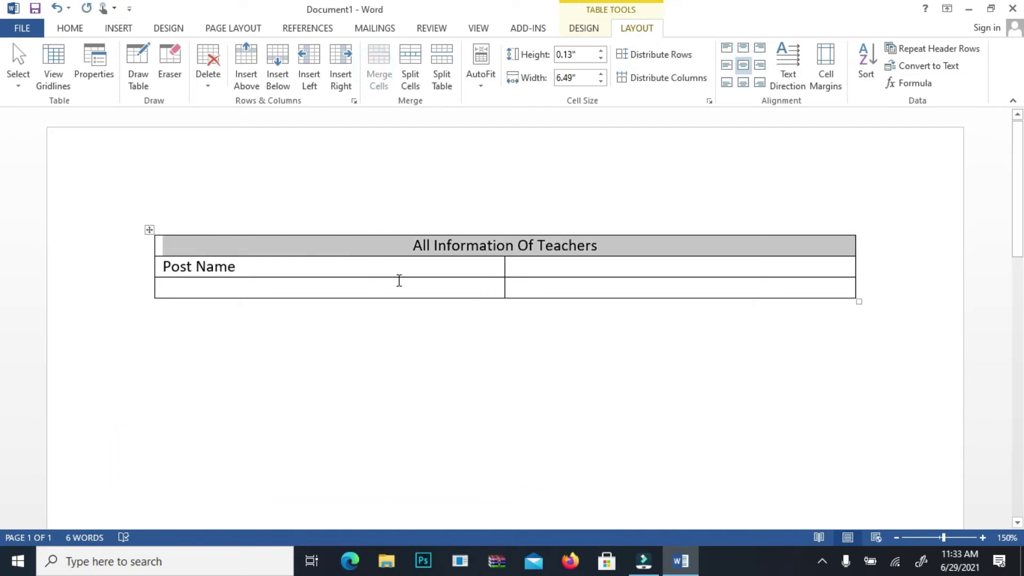
{"action": "left_click", "coordinate": [420, 268]}
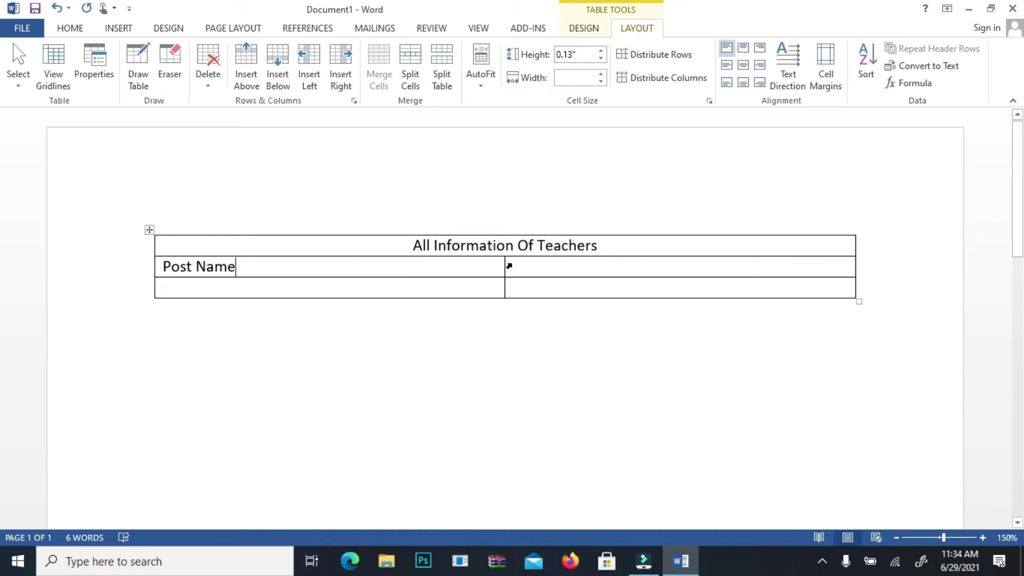
Step: Drag the column border of rows two and three left to about a third of the table width
{"action": "double_click", "coordinate": [505, 267]}
{"action": "left_click", "coordinate": [361, 323]}
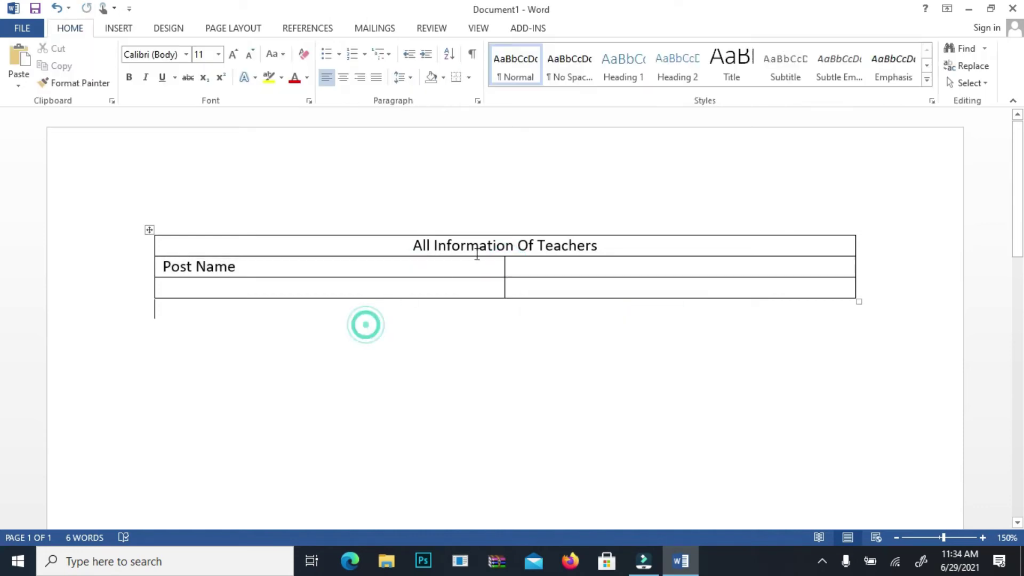
{"action": "left_click", "coordinate": [506, 270]}
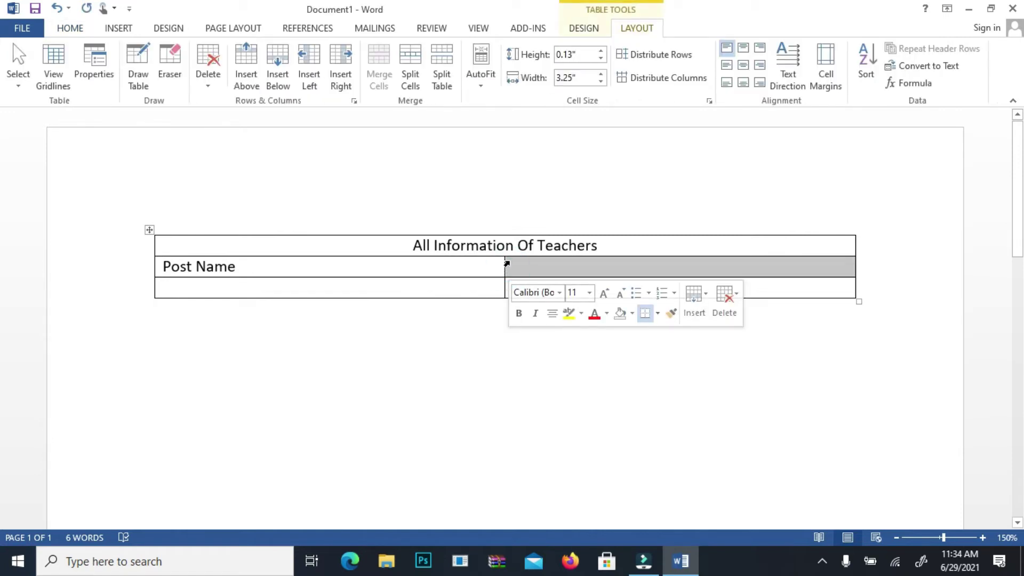
{"action": "left_click_drag", "start_coordinate": [505, 264], "coordinate": [336, 271]}
{"action": "left_click", "coordinate": [515, 315]}
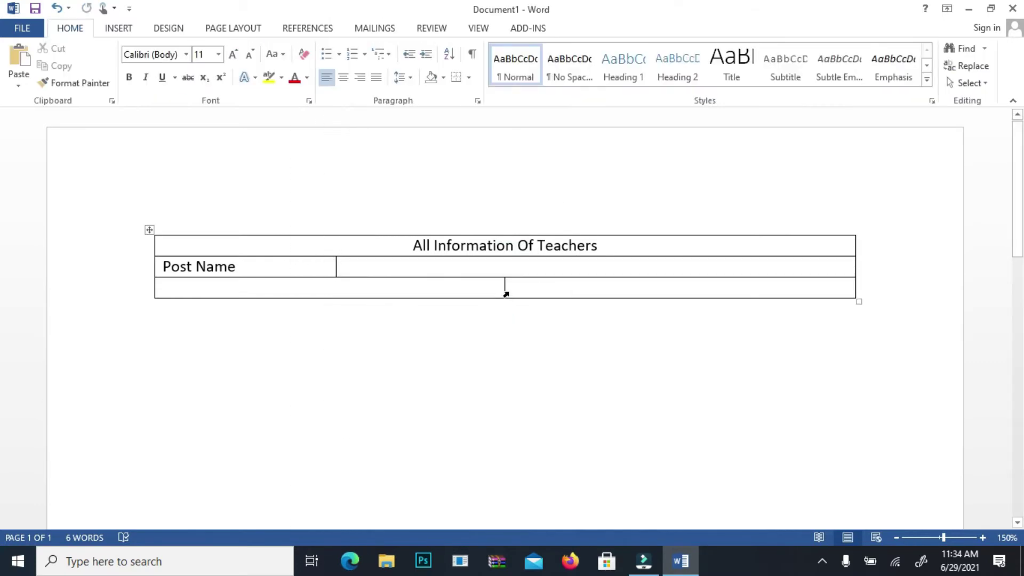
{"action": "left_click", "coordinate": [505, 288]}
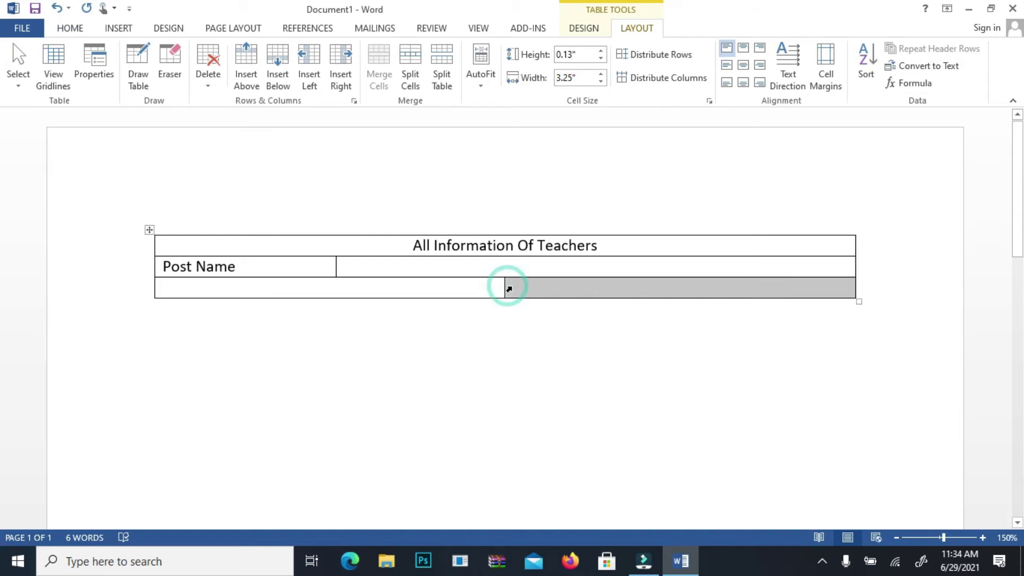
{"action": "left_click_drag", "start_coordinate": [505, 289], "coordinate": [336, 295]}
{"action": "left_click", "coordinate": [421, 373]}
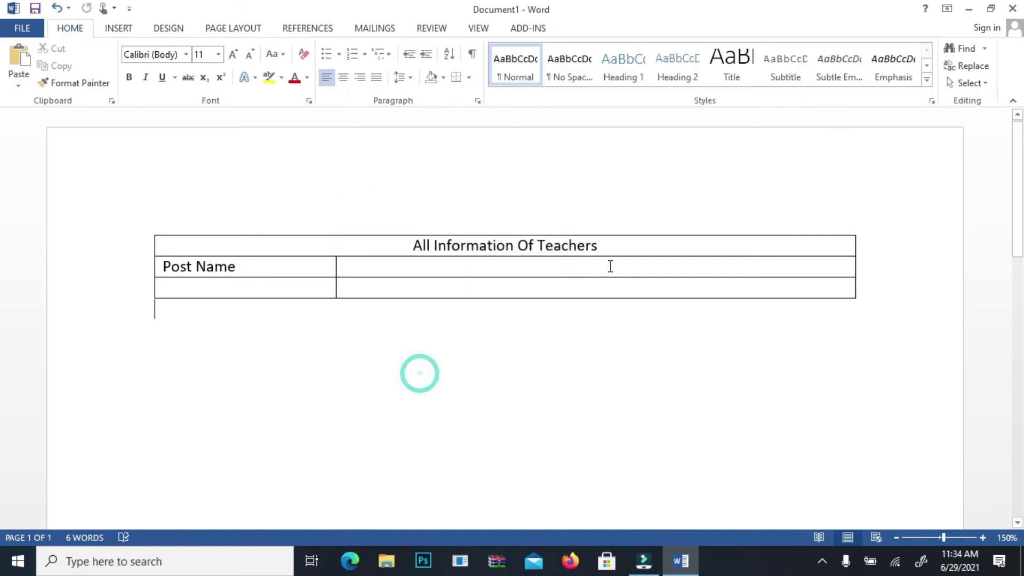
{"action": "left_click", "coordinate": [253, 273]}
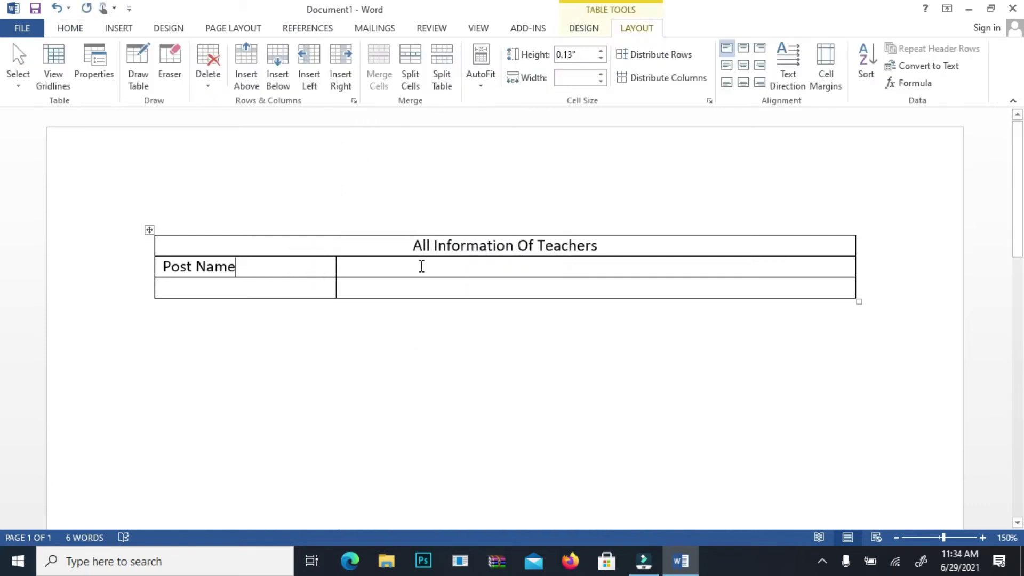
{"action": "left_click", "coordinate": [393, 266]}
Step: Type 'Teachers Name' in the cell beside Post Name, correcting the typo
{"action": "type", "text": "T"}
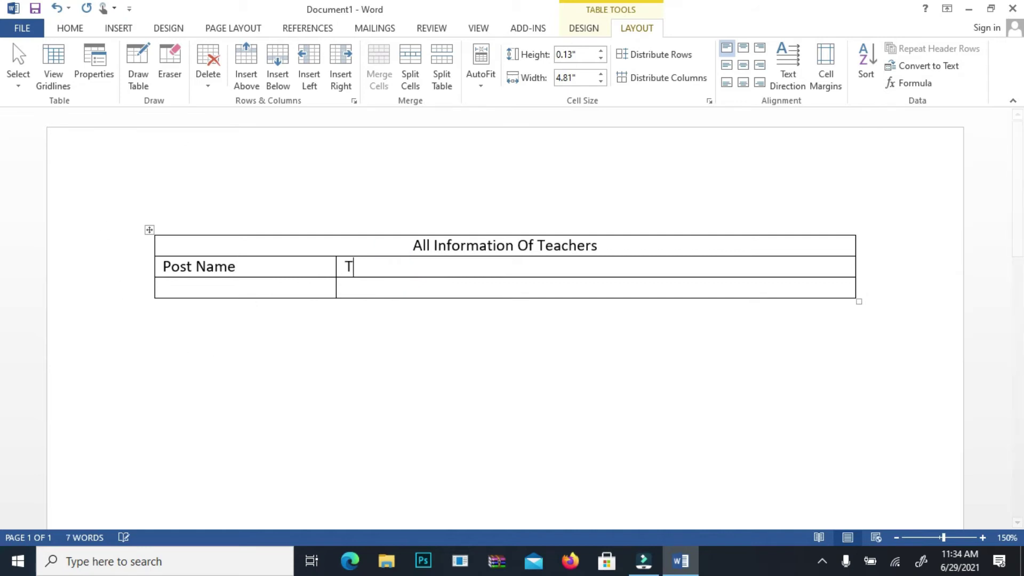
{"action": "type", "text": "eachers"}
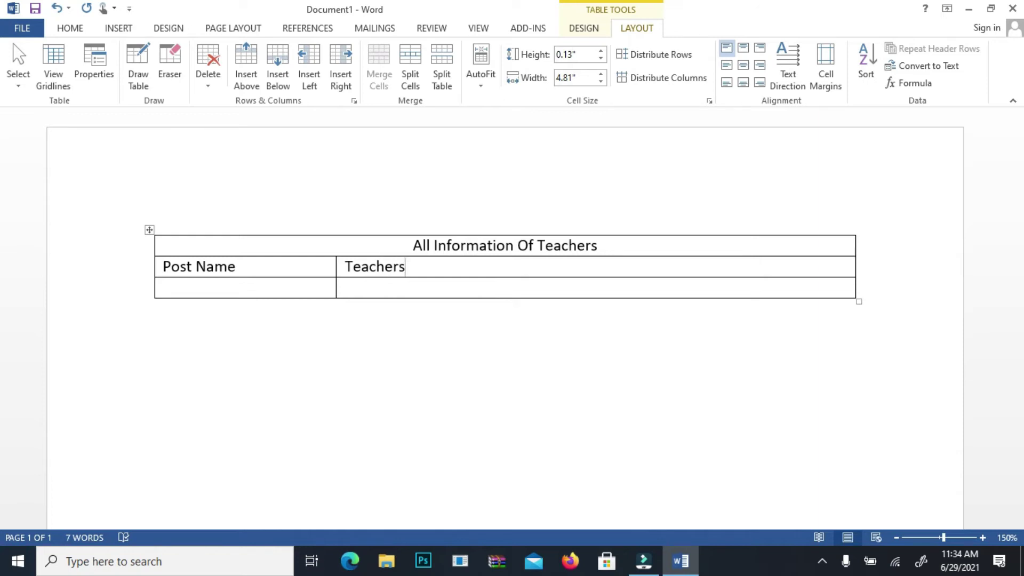
{"action": "type", "text": " Nma"}
{"action": "type", "text": "e"}
{"action": "key", "text": "BackSpace"}
{"action": "key", "text": "BackSpace"}
{"action": "key", "text": "BackSpace"}
{"action": "type", "text": "me"}
{"action": "type", "text": "a"}
Step: Draw two vertical borders with Draw Table to split the right column into three
{"action": "left_click", "coordinate": [147, 76]}
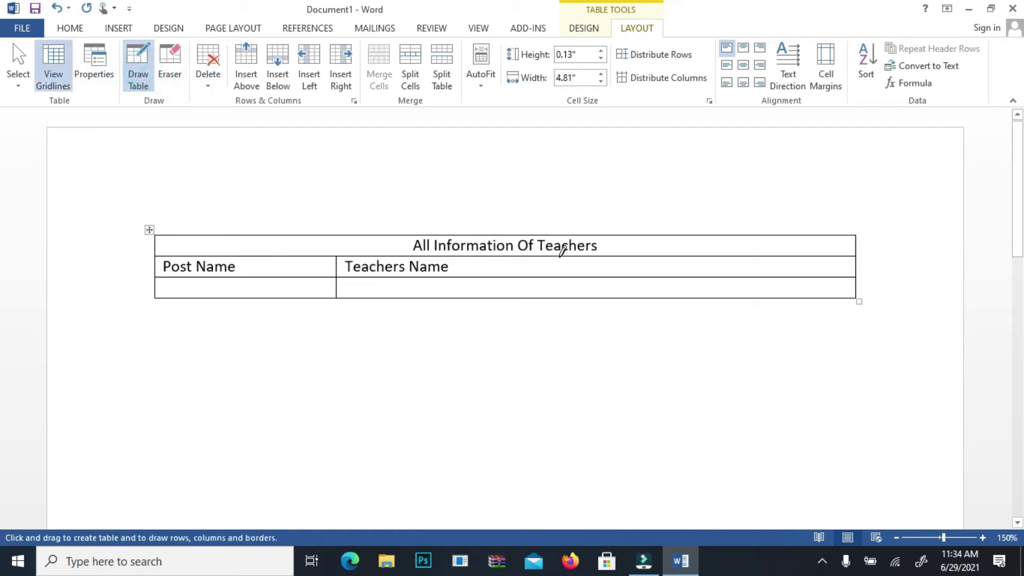
{"action": "left_click_drag", "start_coordinate": [557, 256], "coordinate": [558, 296]}
{"action": "left_click_drag", "start_coordinate": [713, 259], "coordinate": [709, 297]}
{"action": "left_click", "coordinate": [138, 65]}
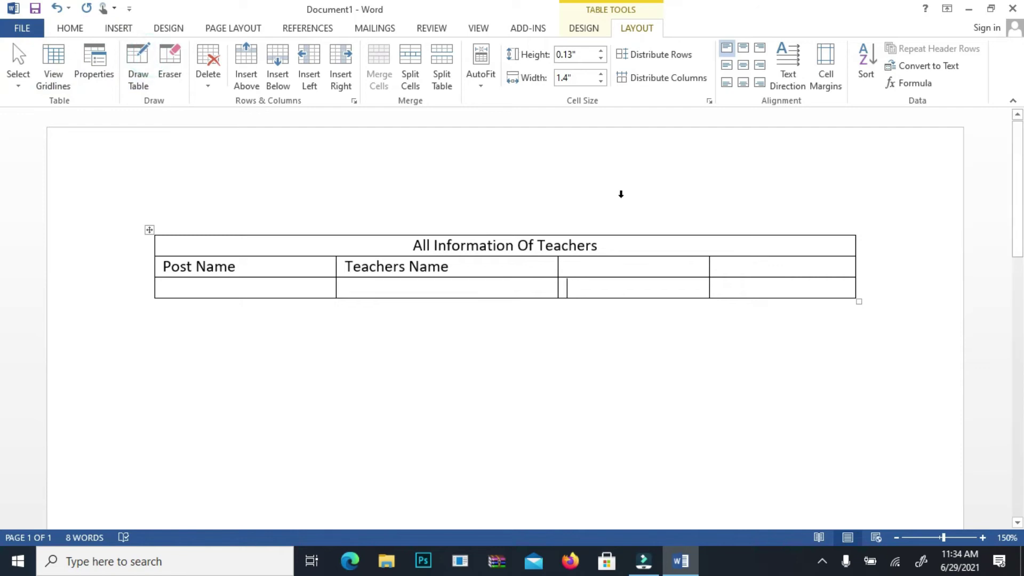
Step: Type 'Contact Number' and 'Joining Date' in the new third and fourth header cells
{"action": "left_click", "coordinate": [580, 269]}
{"action": "type", "text": "C"}
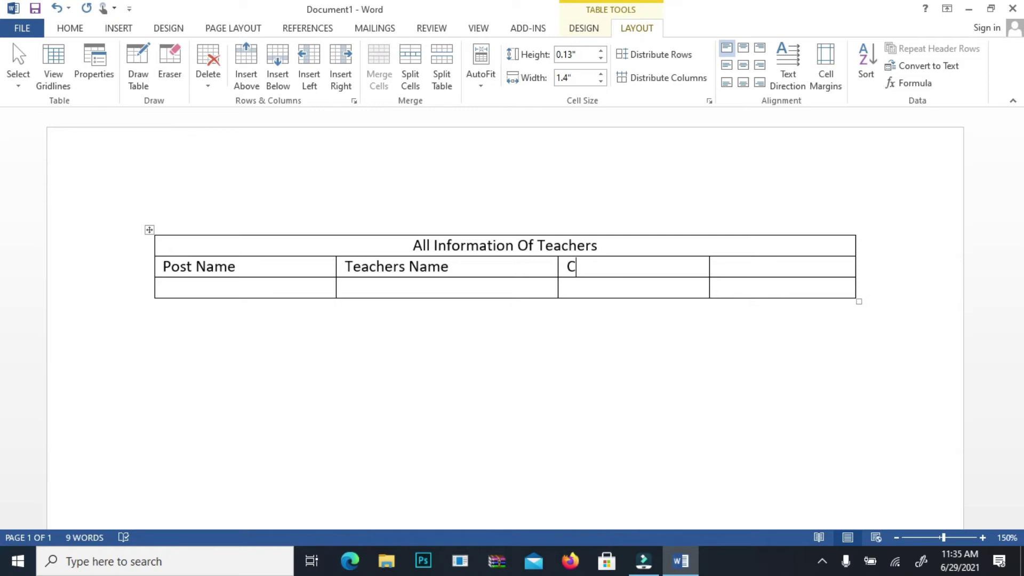
{"action": "type", "text": "ontact Num"}
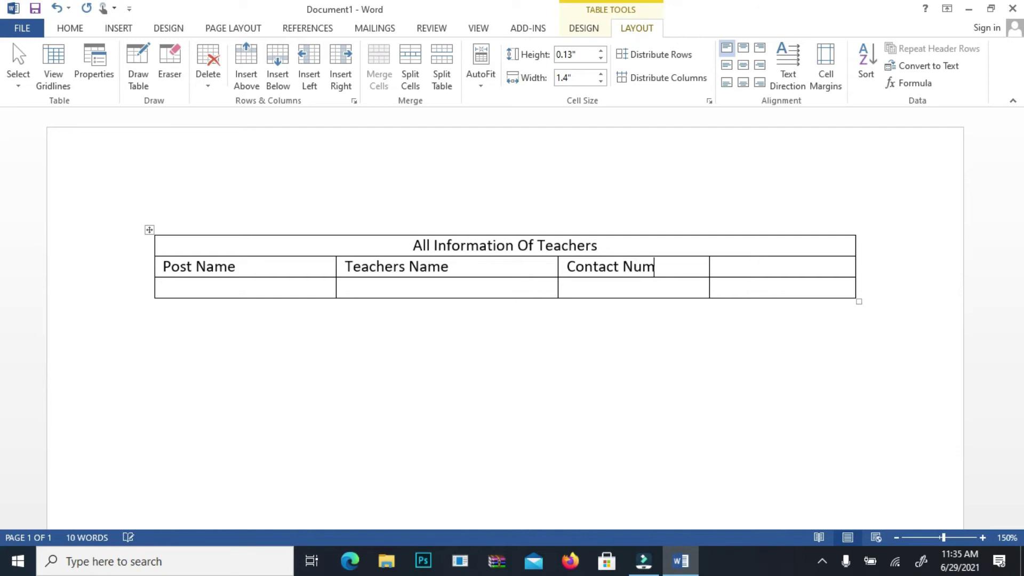
{"action": "type", "text": "ber"}
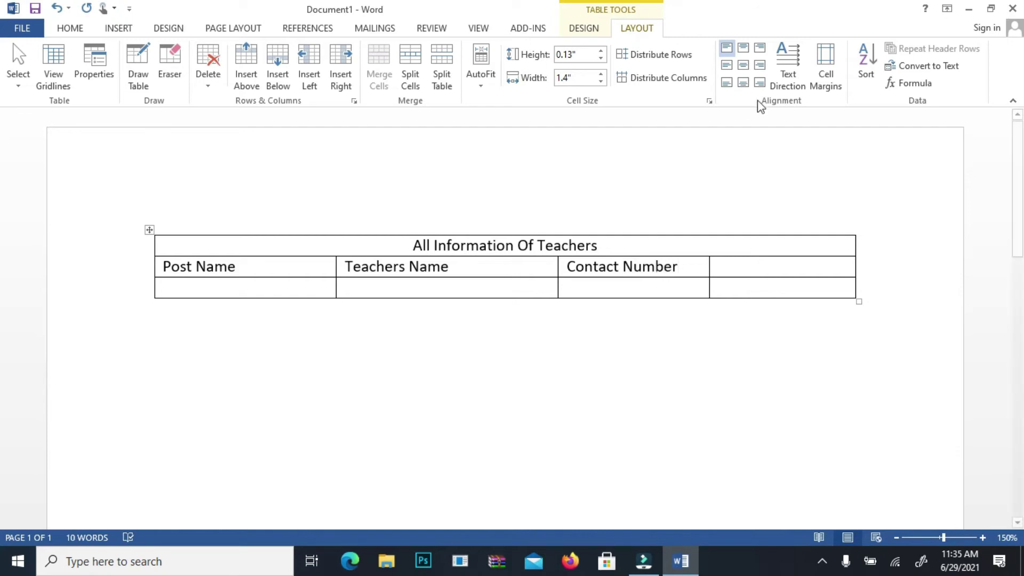
{"action": "left_click", "coordinate": [748, 268]}
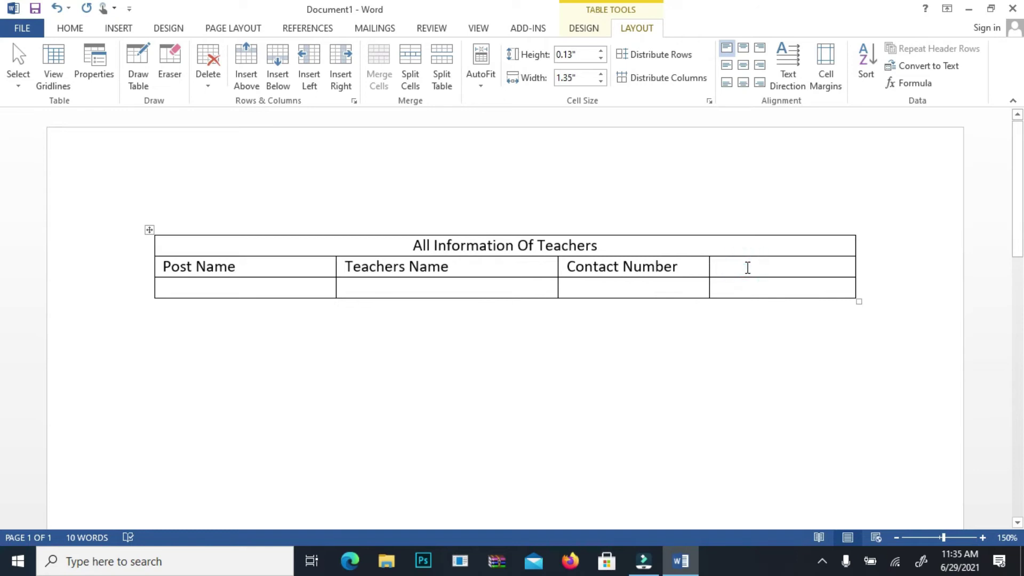
{"action": "type", "text": "Joi"}
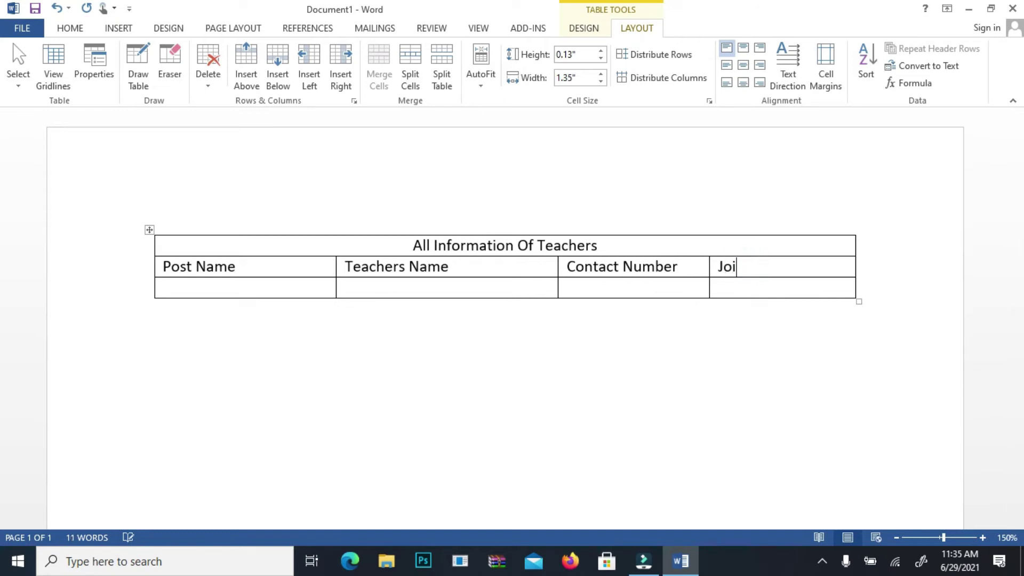
{"action": "type", "text": "ning Date"}
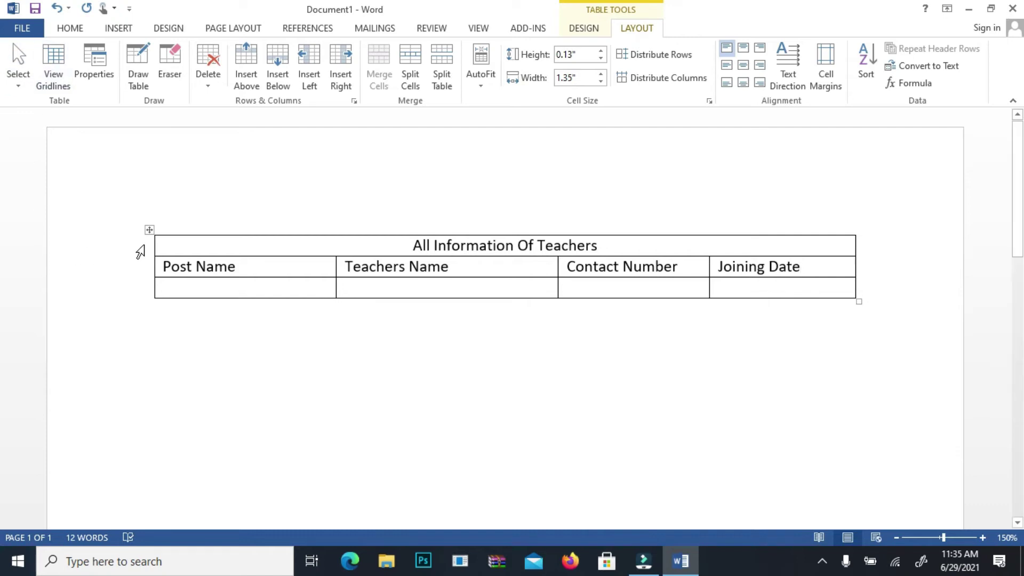
Step: Type 'Principal Name' in the first cell of the third row
{"action": "left_click", "coordinate": [201, 291]}
{"action": "type", "text": "Pr"}
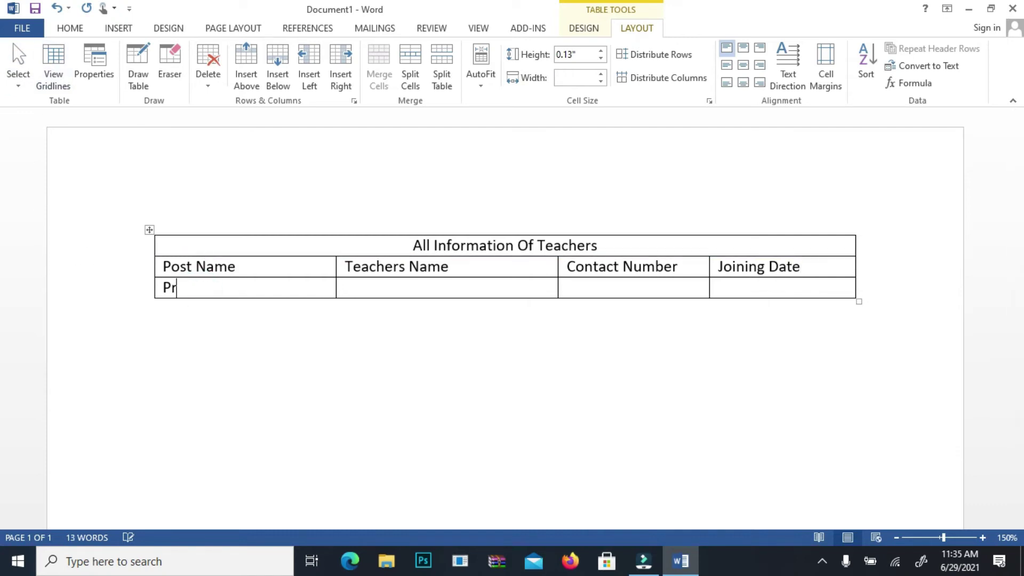
{"action": "type", "text": "incipal Nama"}
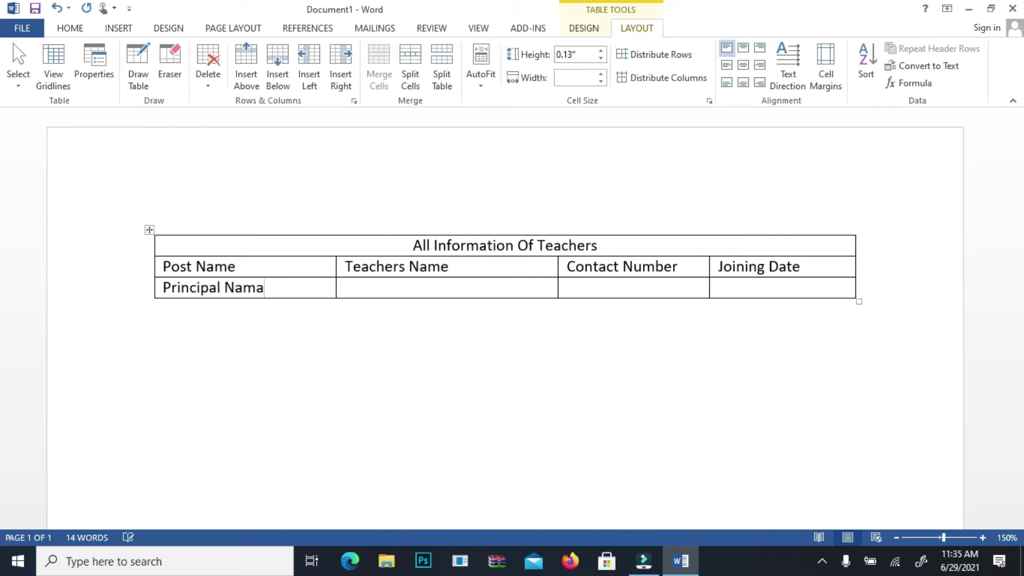
{"action": "key", "text": "BackSpace"}
{"action": "type", "text": "e"}
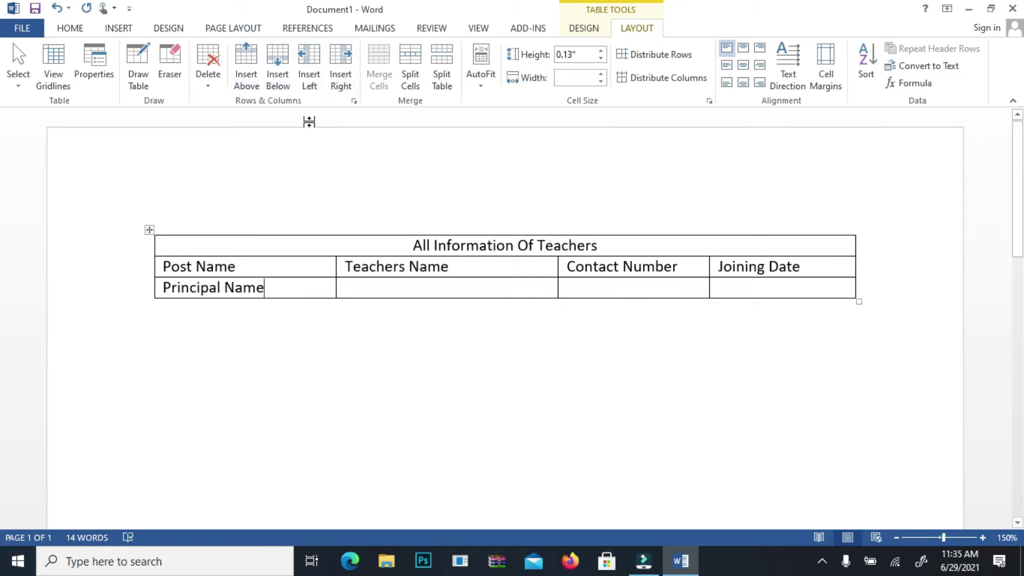
Step: Insert a row below, paste 'Principal Name' into it and prefix it with 'Vice'
{"action": "left_click", "coordinate": [277, 67]}
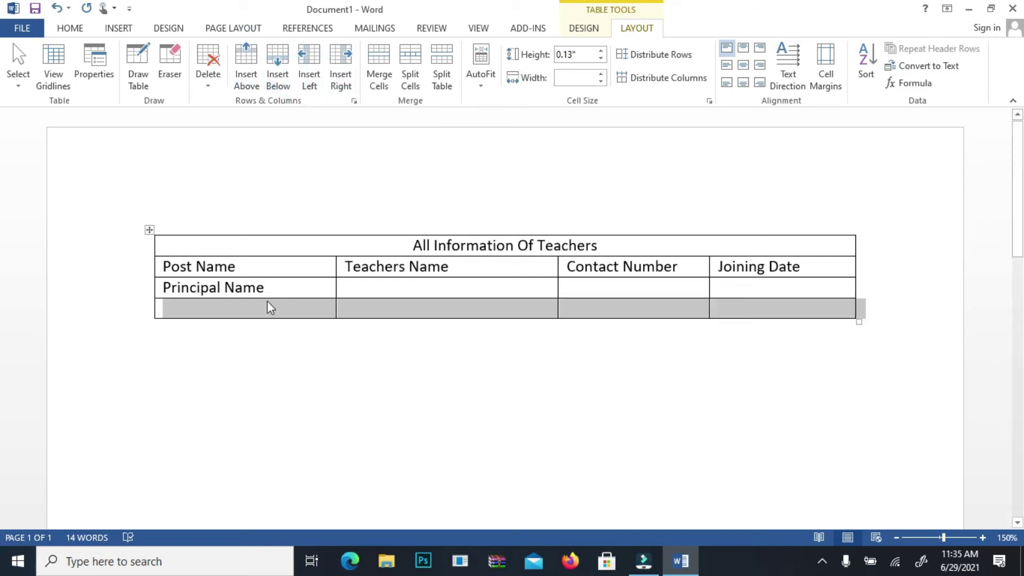
{"action": "left_click", "coordinate": [239, 311]}
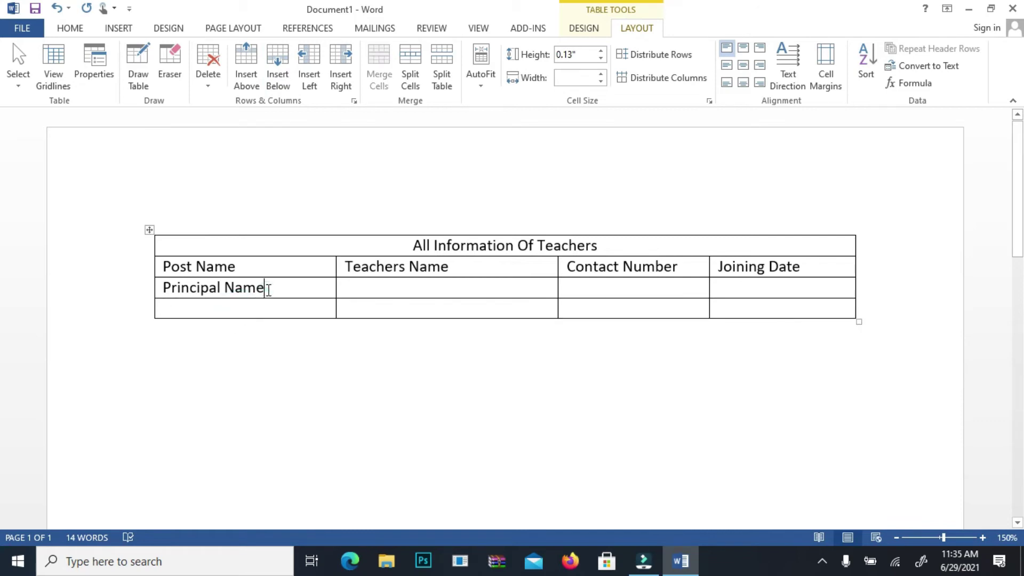
{"action": "triple_click", "coordinate": [268, 290]}
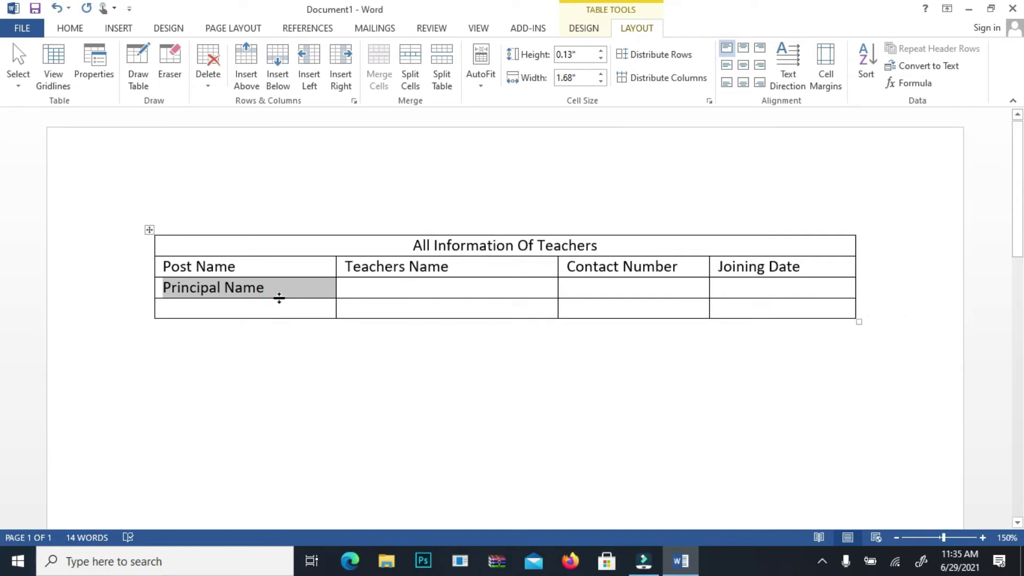
{"action": "left_click", "coordinate": [259, 305]}
{"action": "type", "text": "Principal Name"}
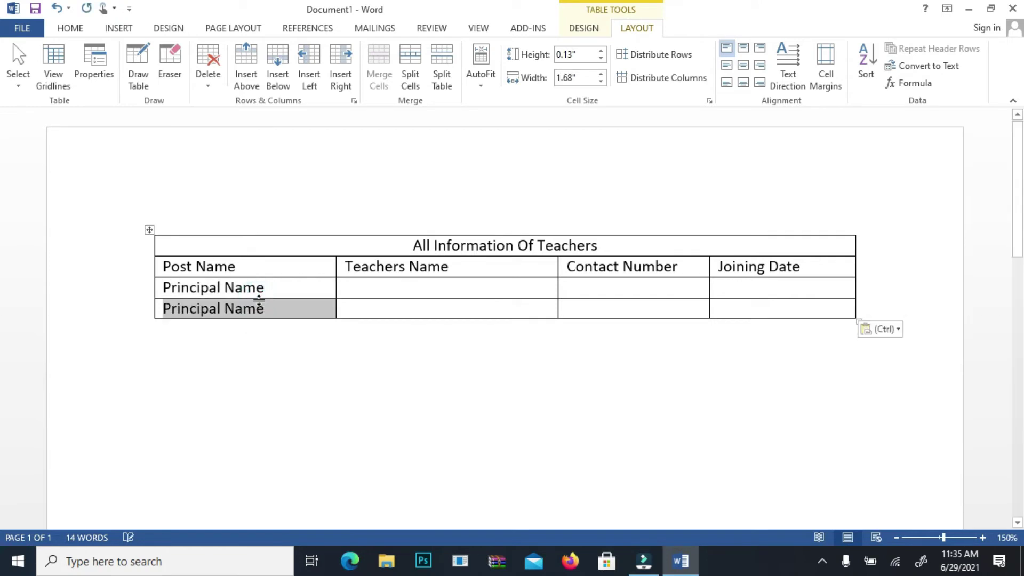
{"action": "left_click", "coordinate": [259, 300]}
{"action": "key", "text": "Right"}
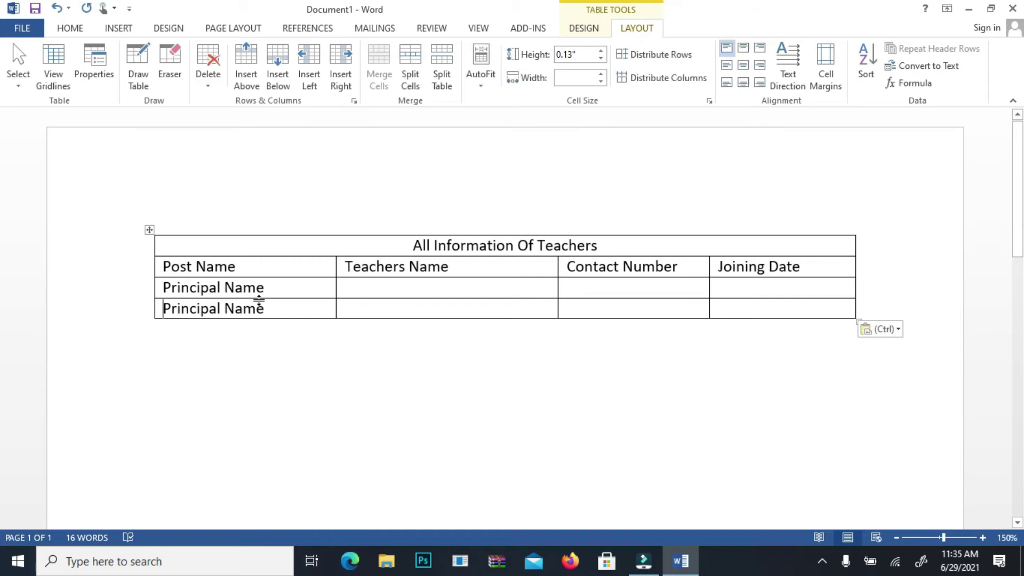
{"action": "type", "text": "Vi"}
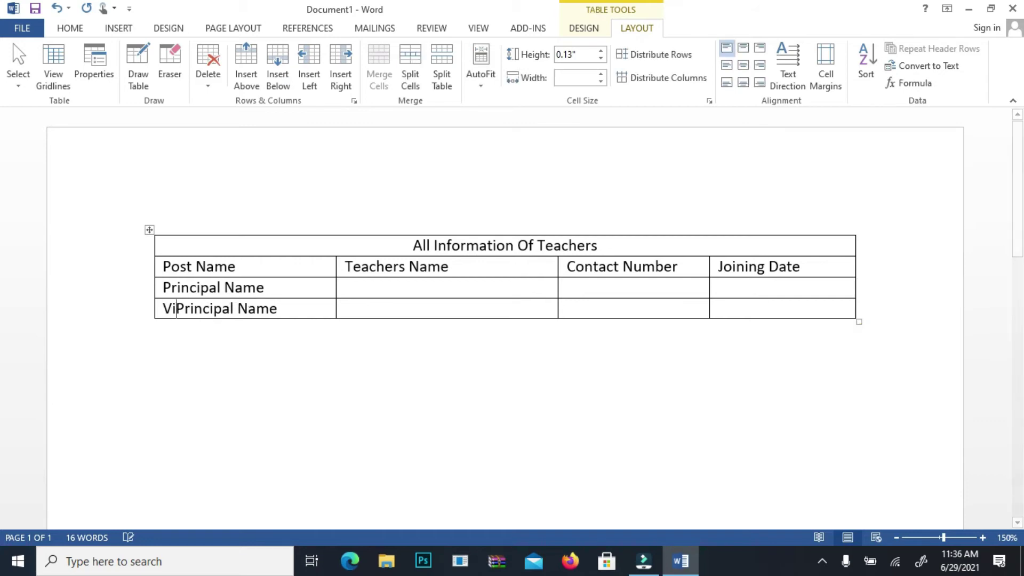
{"action": "key", "text": "BackSpace"}
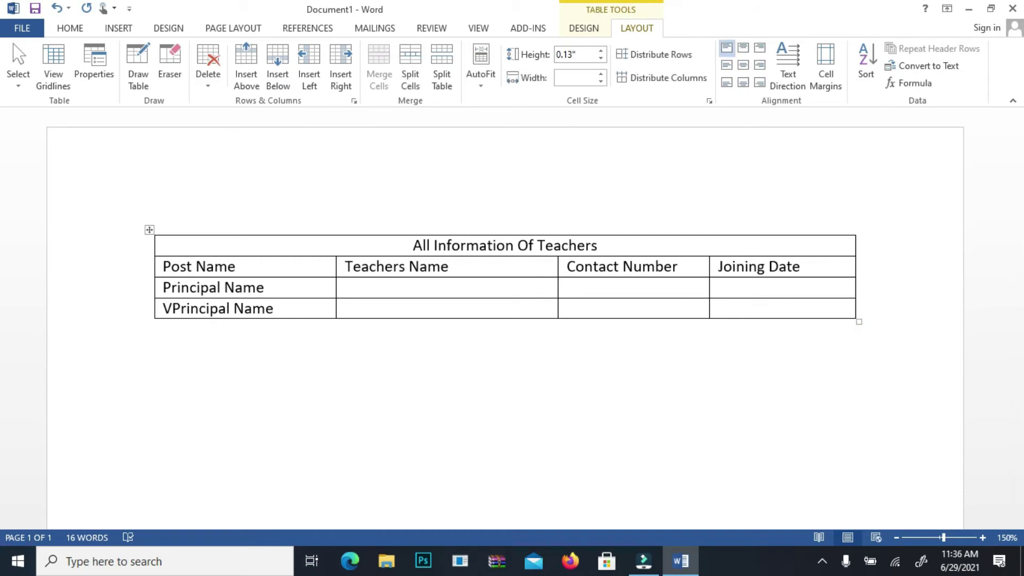
{"action": "type", "text": "ice"}
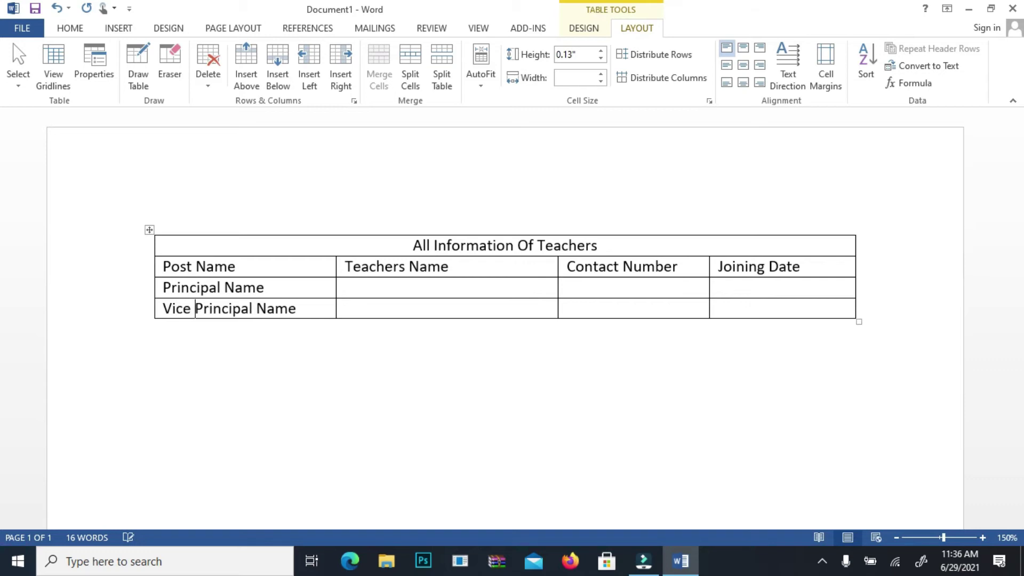
{"action": "left_click", "coordinate": [314, 309]}
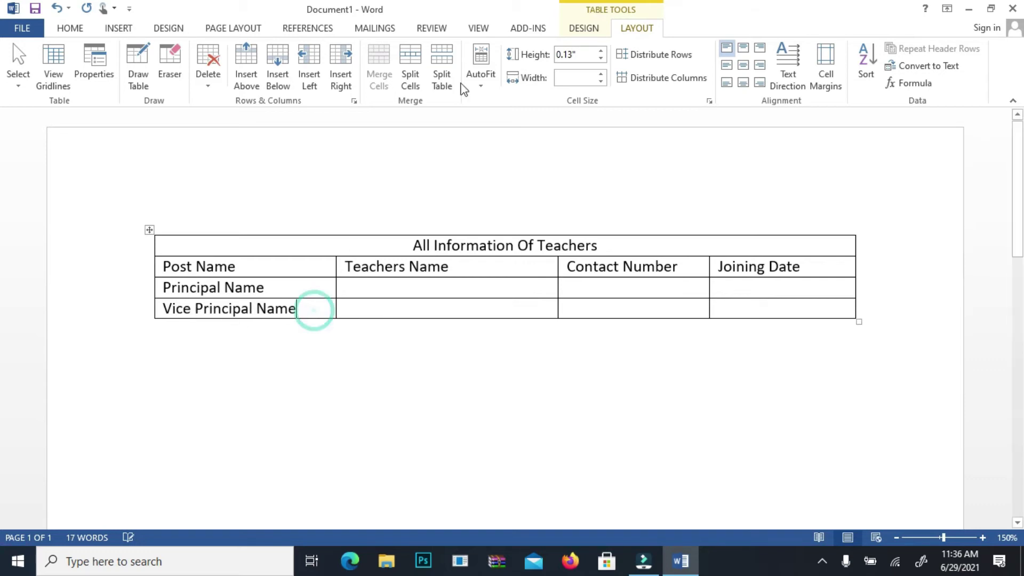
Step: Insert a row below and type 'Co-OrdinatorName' in its first cell, fixing typos
{"action": "left_click", "coordinate": [284, 68]}
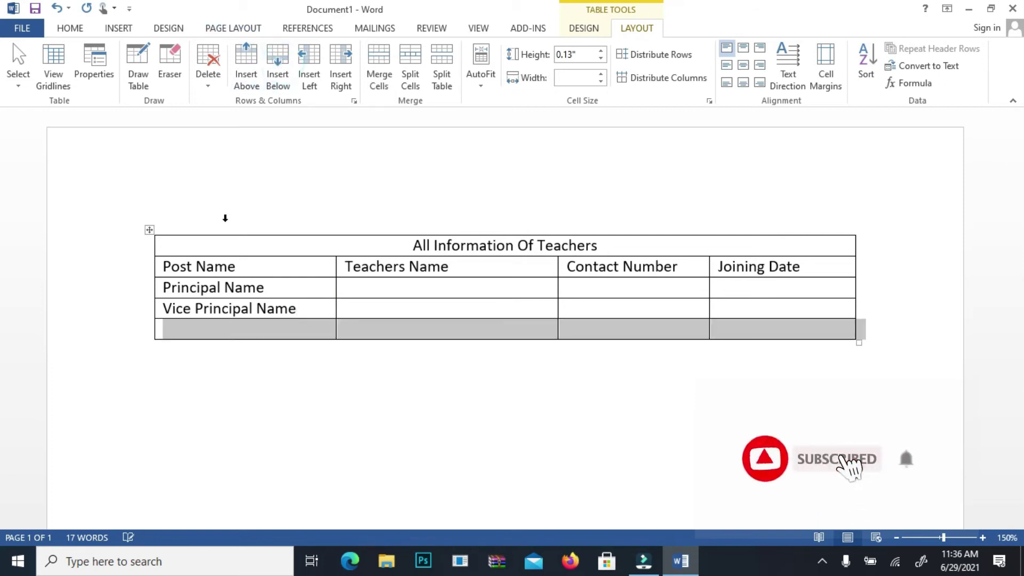
{"action": "left_click", "coordinate": [222, 328]}
{"action": "type", "text": "Co"}
{"action": "type", "text": "-"}
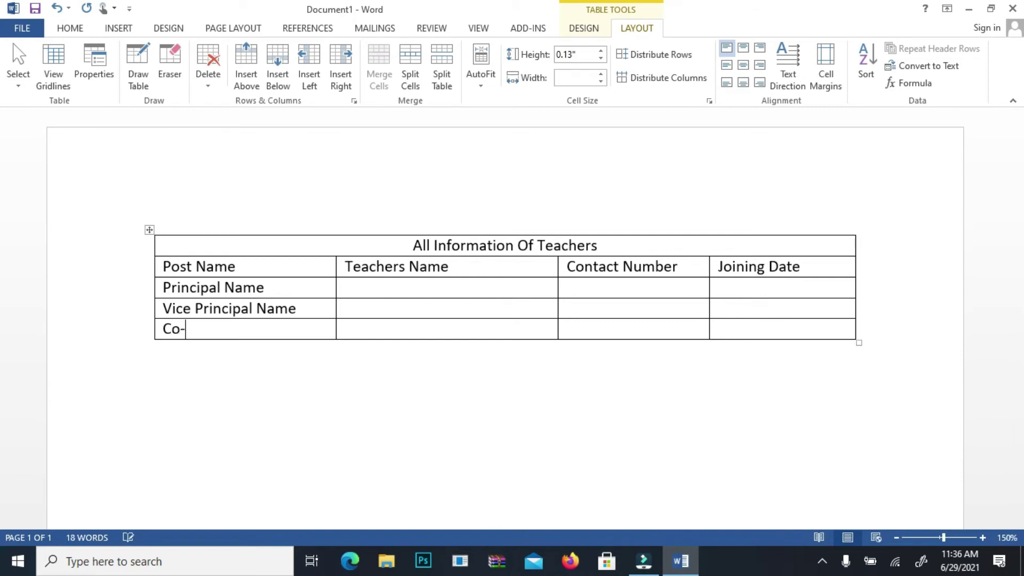
{"action": "type", "text": "Ors"}
{"action": "key", "text": "BackSpace"}
{"action": "type", "text": "finatp"}
{"action": "key", "text": "BackSpace"}
{"action": "type", "text": "or"}
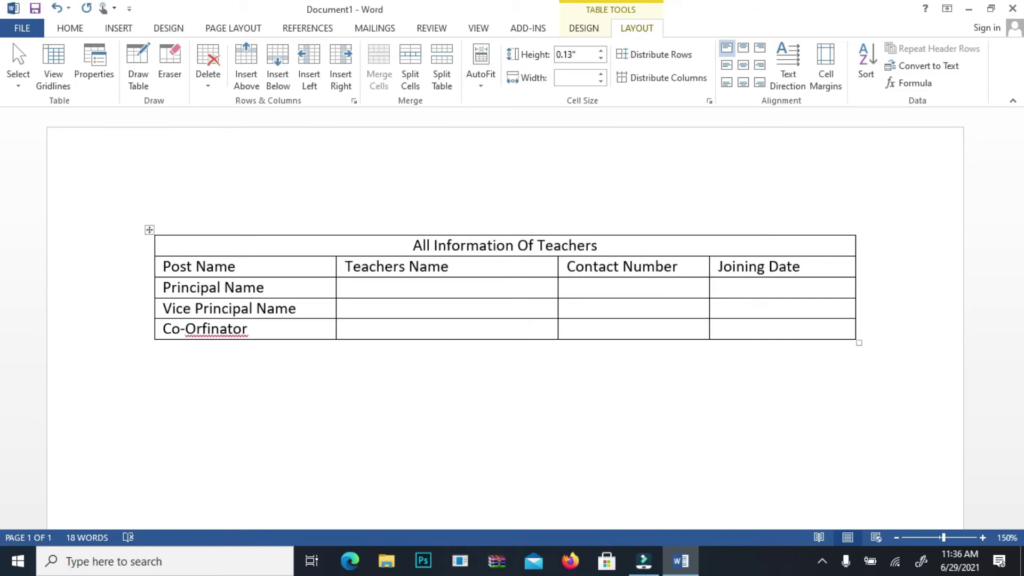
{"action": "key", "text": "Left"}
{"action": "key", "text": "Left"}
{"action": "key", "text": "Left"}
{"action": "key", "text": "Left"}
{"action": "key", "text": "Left"}
{"action": "key", "text": "Left"}
{"action": "key", "text": "BackSpace"}
{"action": "type", "text": "d"}
{"action": "key", "text": "Right"}
{"action": "key", "text": "Right"}
{"action": "key", "text": "Right"}
{"action": "key", "text": "Right"}
{"action": "key", "text": "Right"}
{"action": "key", "text": "Right"}
{"action": "type", "text": "Name"}
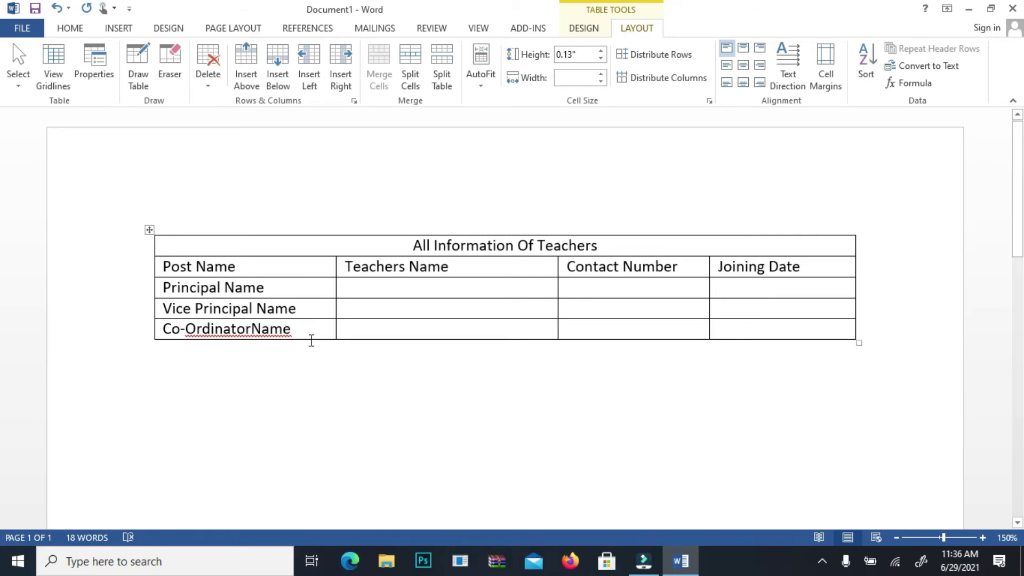
Step: Insert a row below Co-OrdinatorName and type 'Subject Techer Name' in its first cell
{"action": "left_click", "coordinate": [278, 68]}
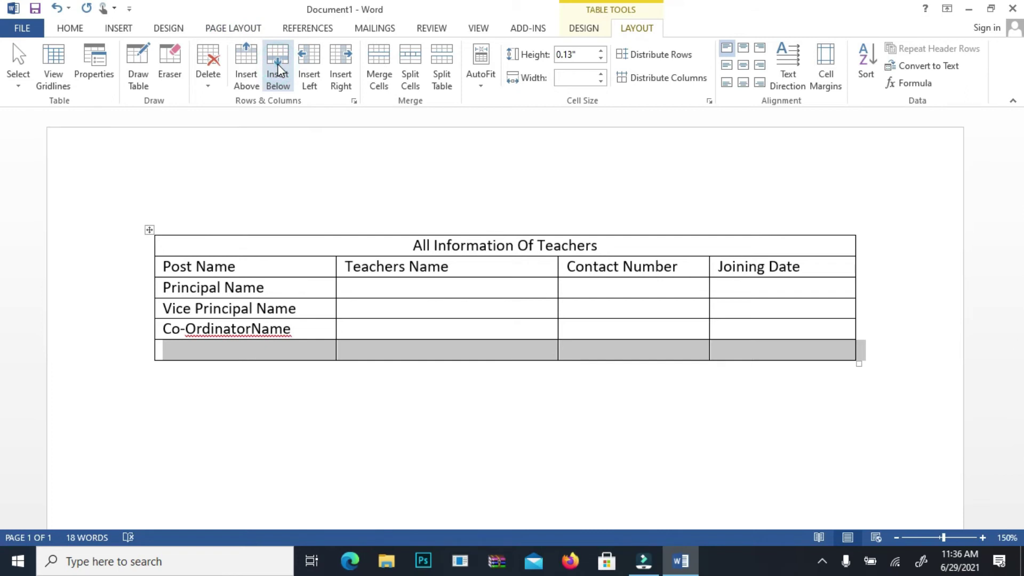
{"action": "type", "text": "T"}
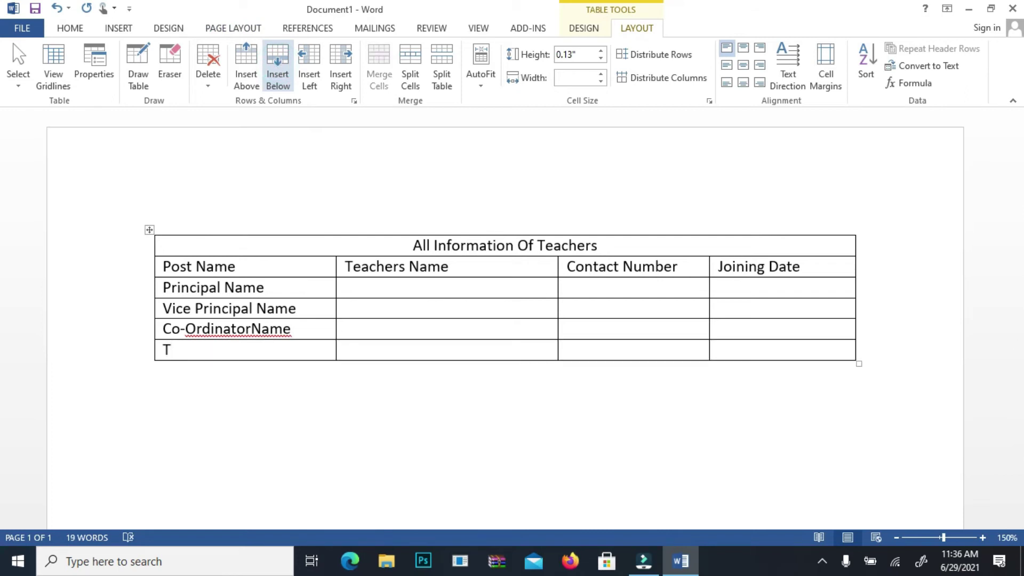
{"action": "type", "text": "eacg"}
{"action": "key", "text": "BackSpace"}
{"action": "key", "text": "BackSpace"}
{"action": "key", "text": "BackSpace"}
{"action": "key", "text": "BackSpace"}
{"action": "key", "text": "BackSpace"}
{"action": "type", "text": "Subject Techer Name"}
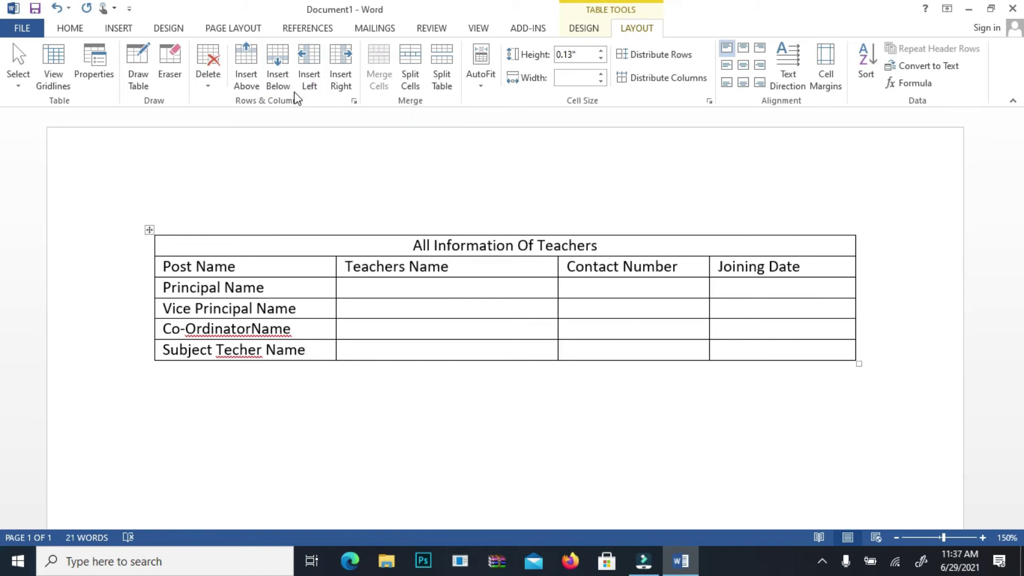
{"action": "key", "text": "Return"}
{"action": "key", "text": "BackSpace"}
Step: Enter the Principal's, Vice Principal's and Co-Ordinator's names in the Teachers Name cells
{"action": "left_click", "coordinate": [385, 291]}
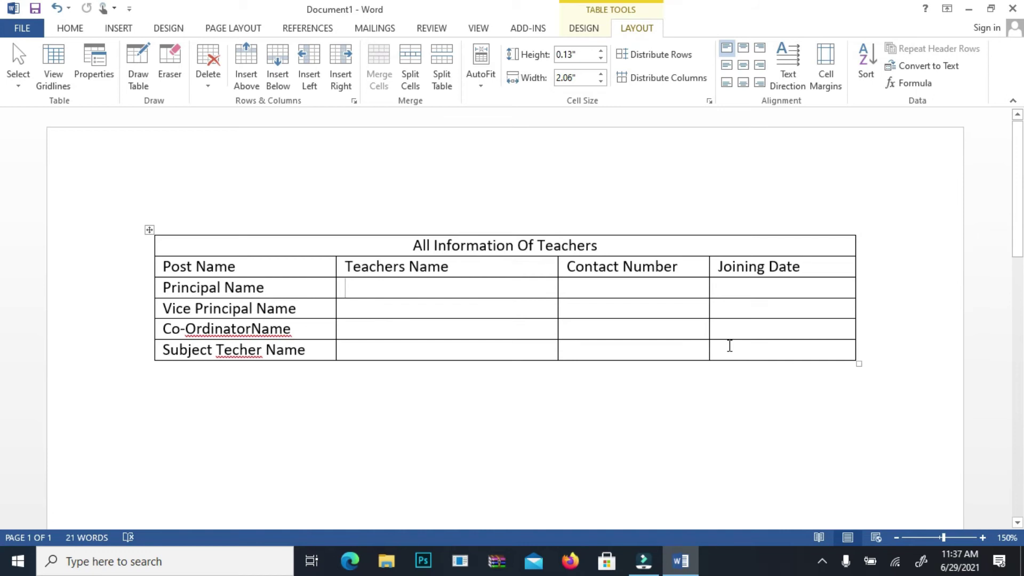
{"action": "type", "text": "P"}
{"action": "key", "text": "BackSpace"}
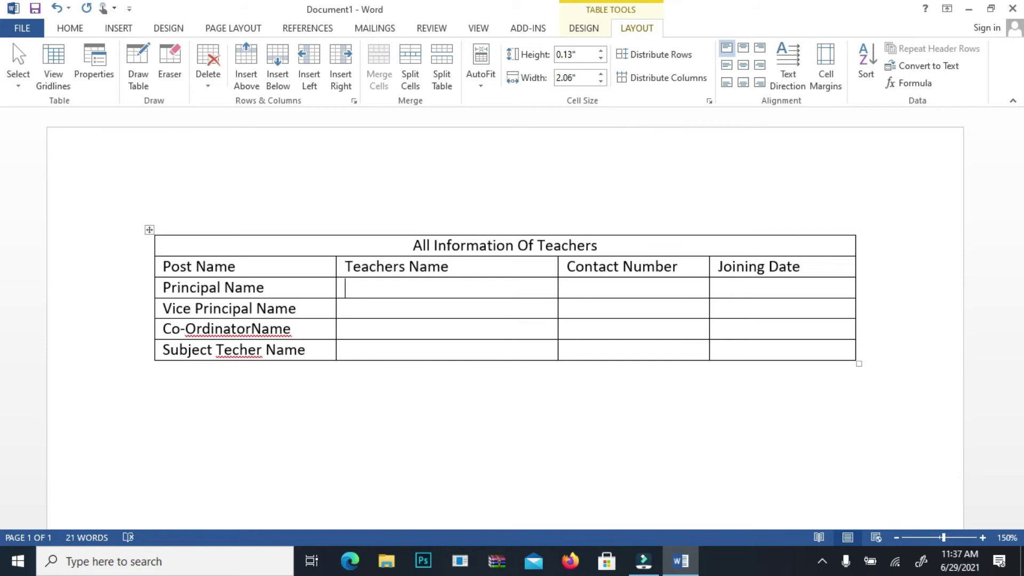
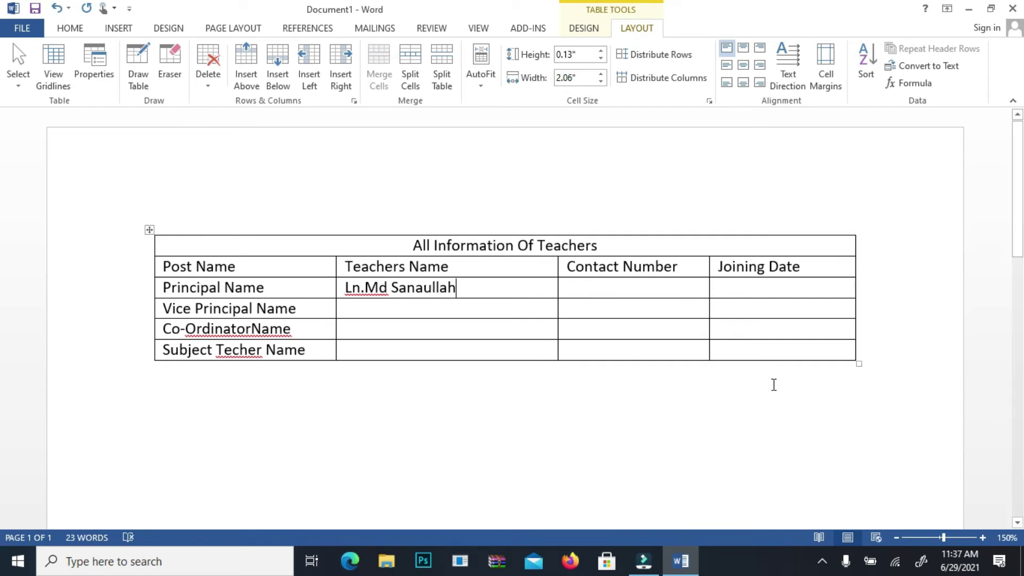
{"action": "left_click", "coordinate": [483, 310]}
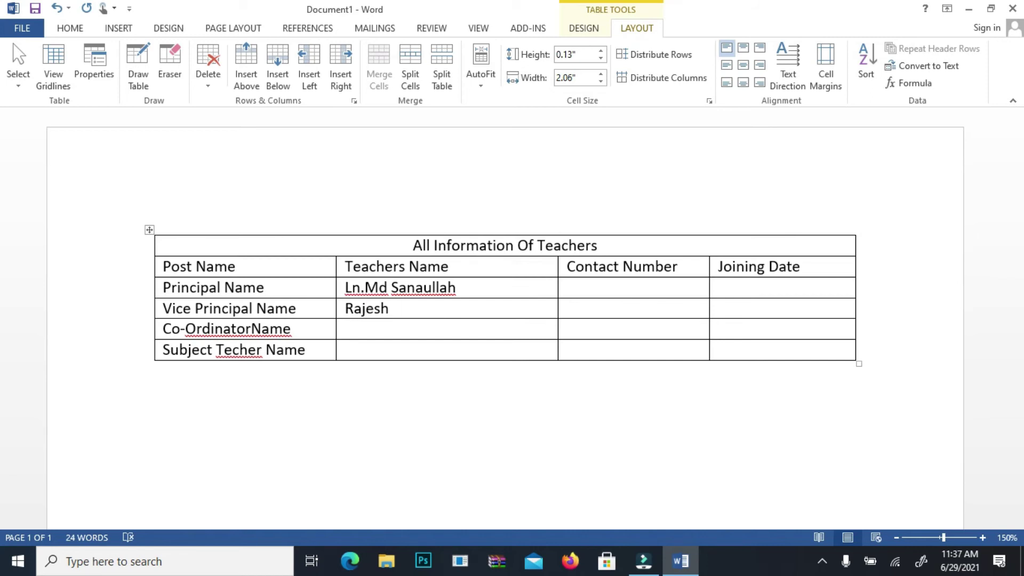
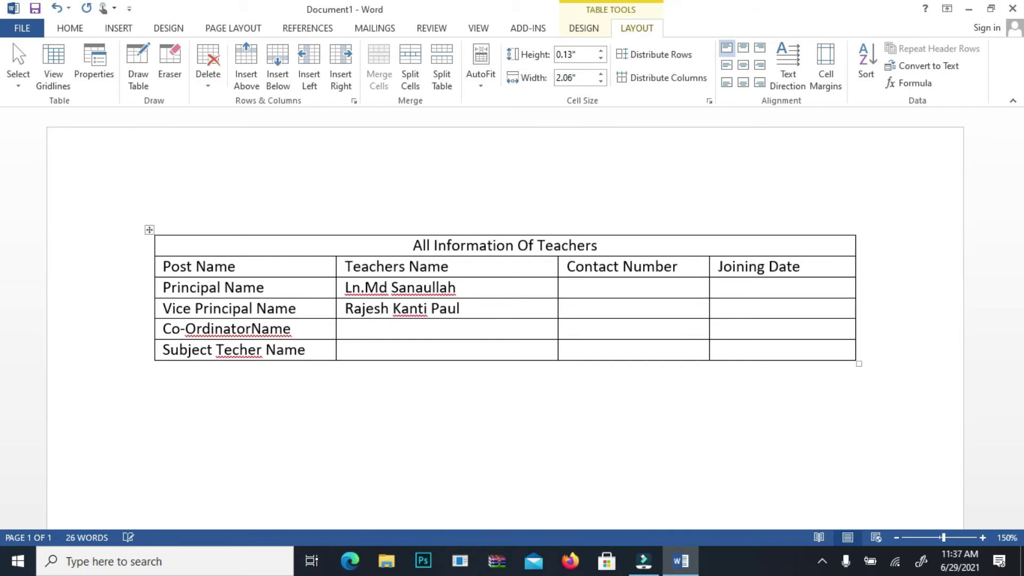
{"action": "left_click", "coordinate": [421, 333]}
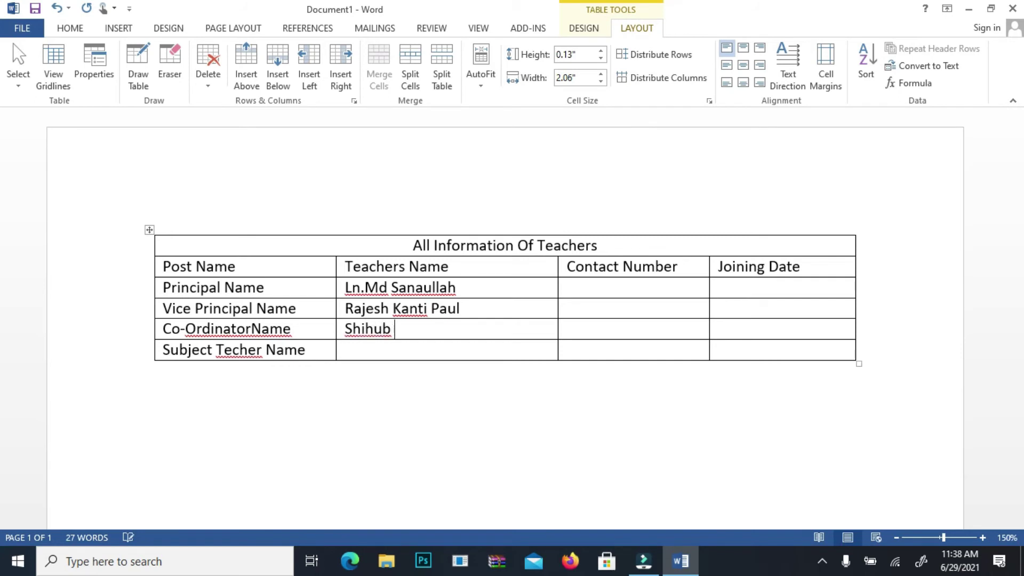
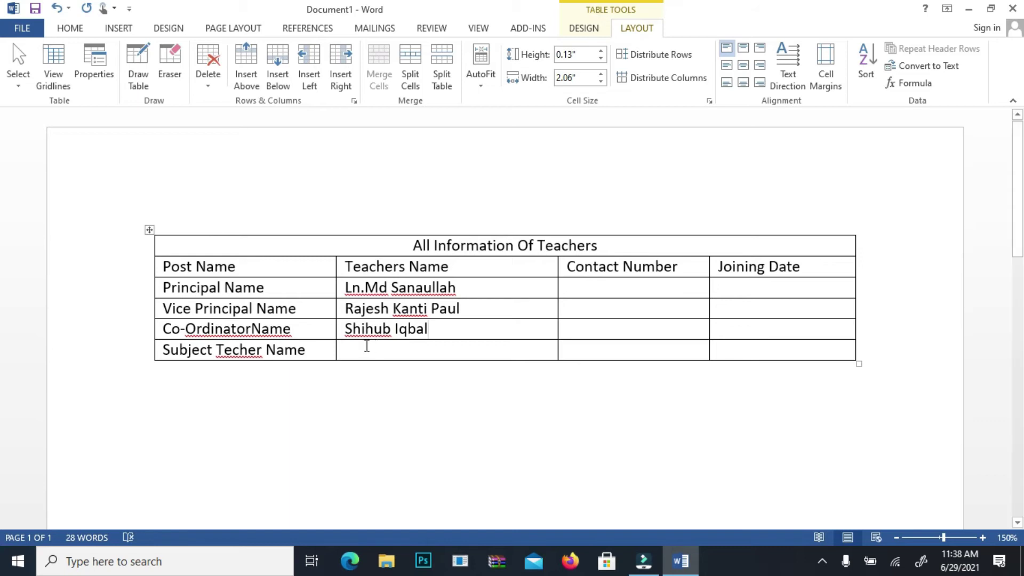
Step: Correct 'Techer' to 'Teacher' in the Subject Teacher Name row
{"action": "left_click", "coordinate": [356, 347]}
{"action": "left_click", "coordinate": [233, 353]}
{"action": "type", "text": "a"}
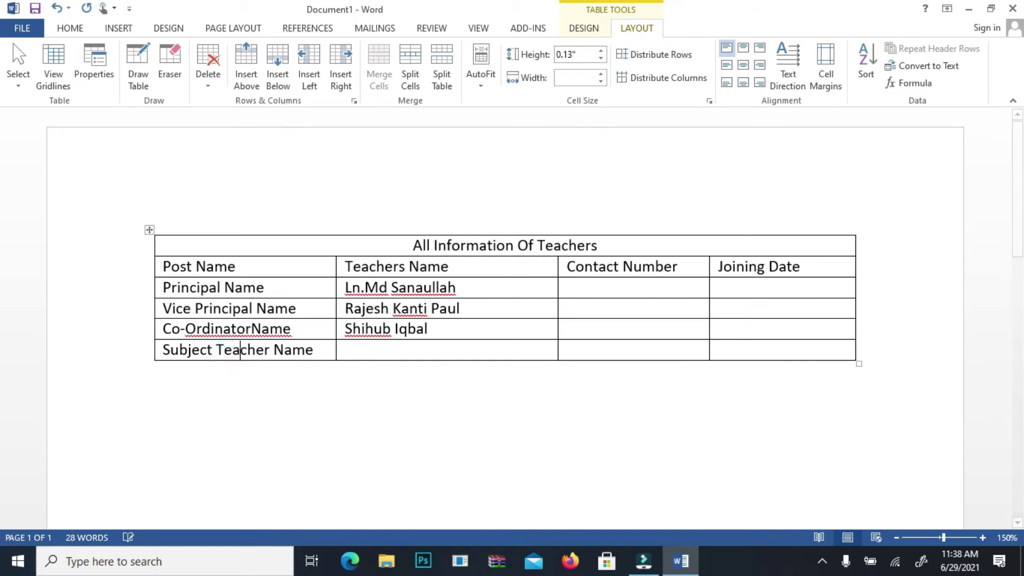
{"action": "left_click", "coordinate": [367, 353]}
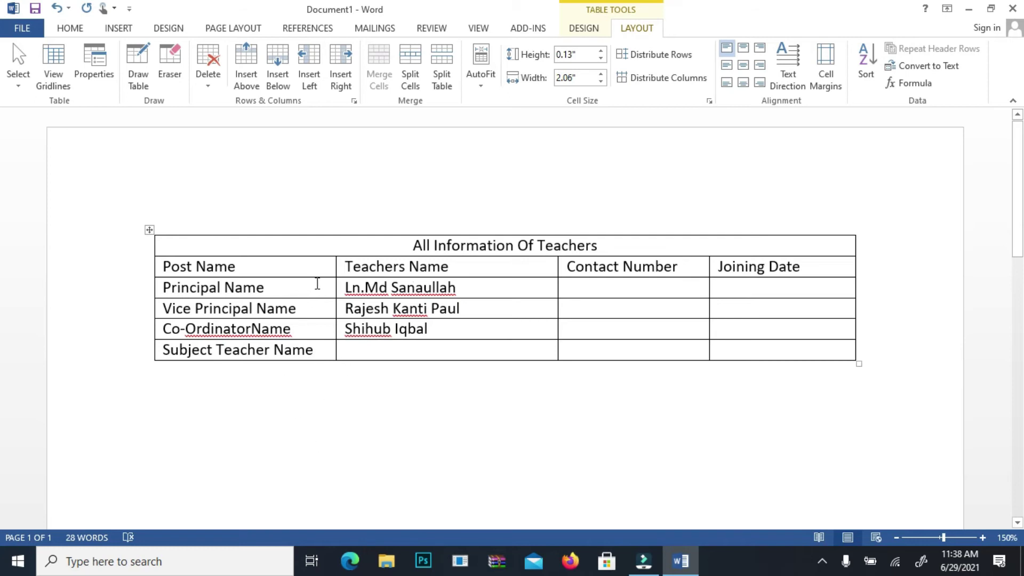
Step: Insert a row below Principal Name, merge the two post cells, and add '(Male)'
{"action": "left_click", "coordinate": [283, 284]}
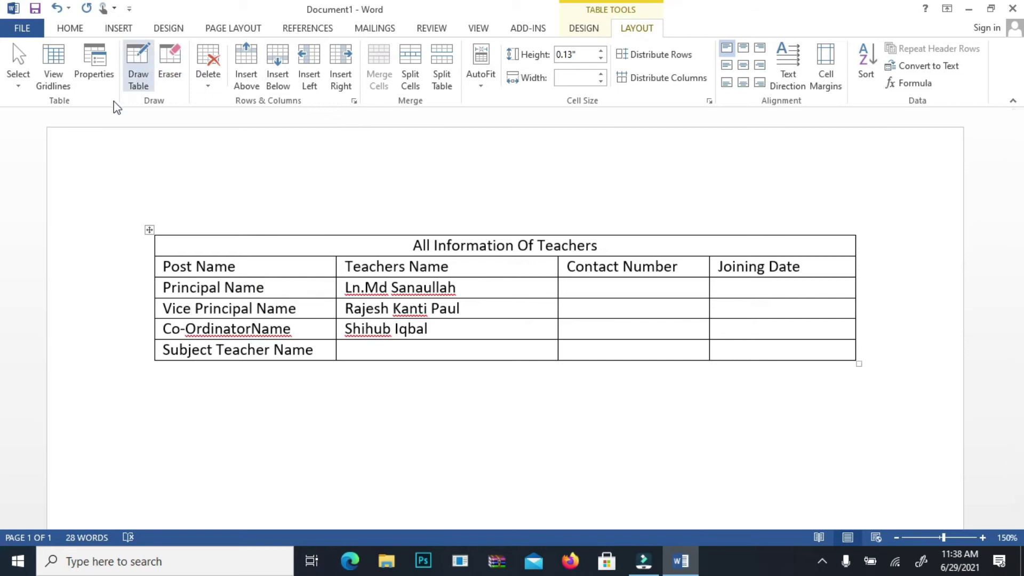
{"action": "left_click", "coordinate": [278, 81]}
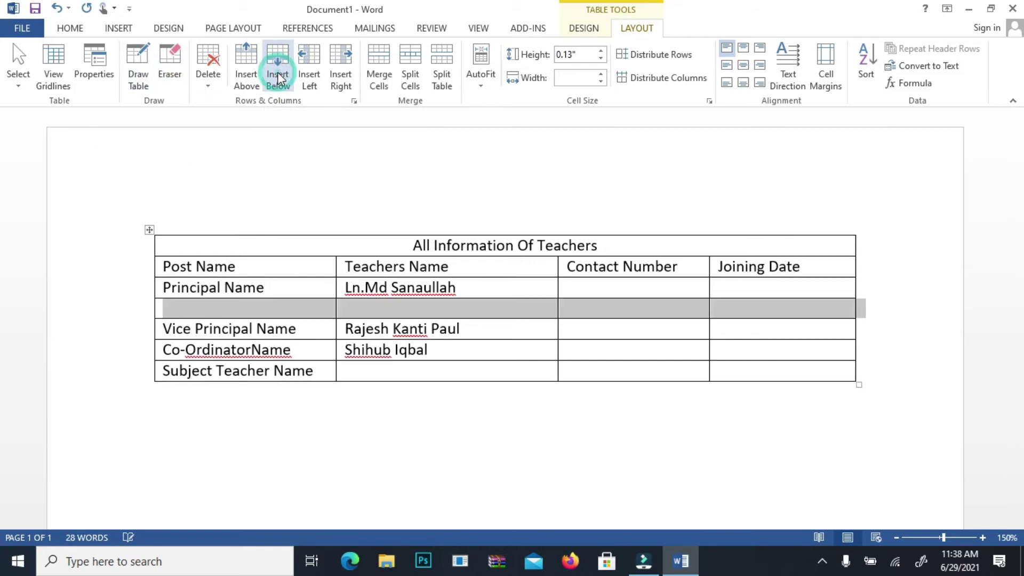
{"action": "left_click_drag", "start_coordinate": [288, 293], "coordinate": [285, 308]}
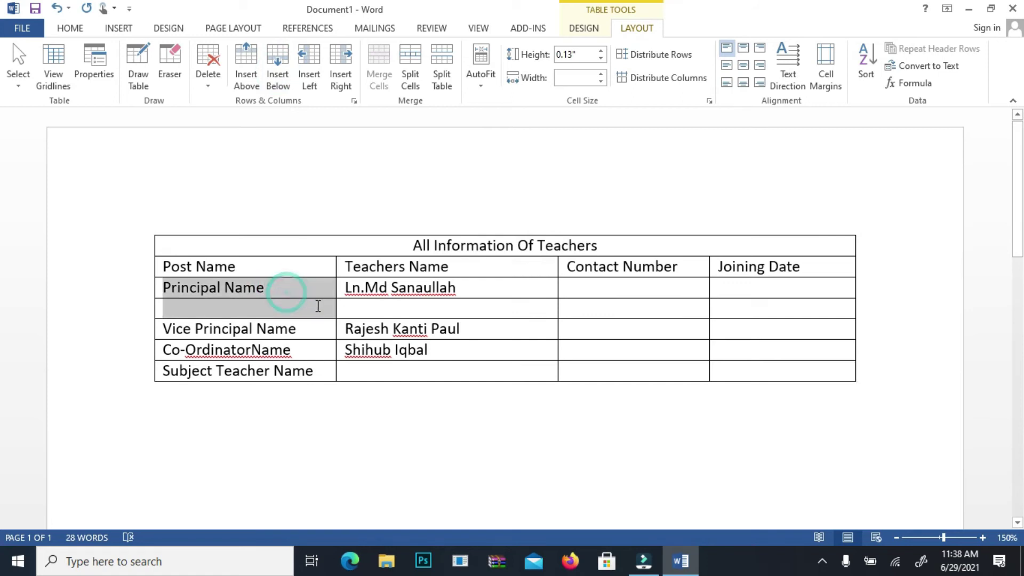
{"action": "left_click", "coordinate": [375, 75]}
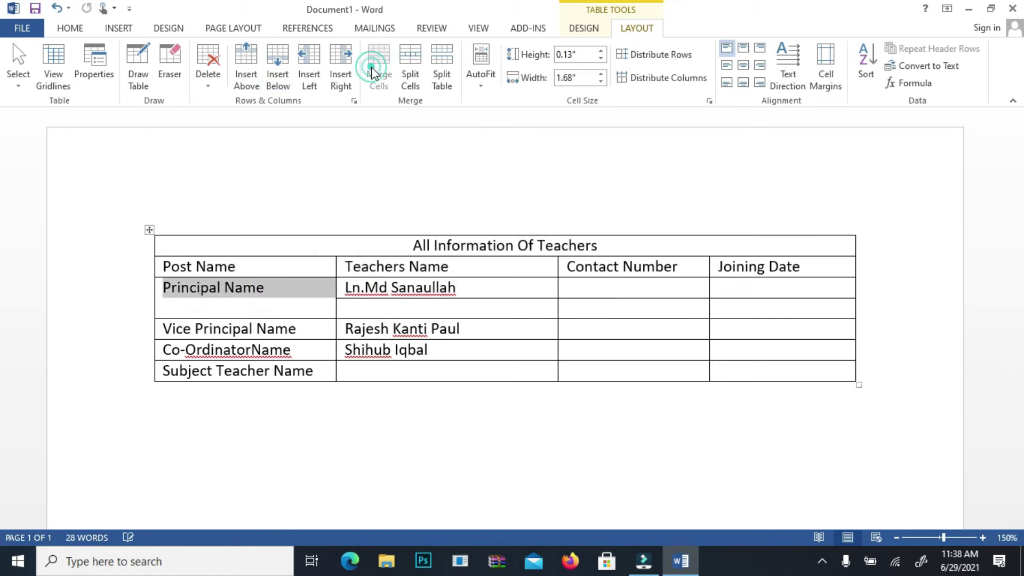
{"action": "left_click", "coordinate": [284, 288]}
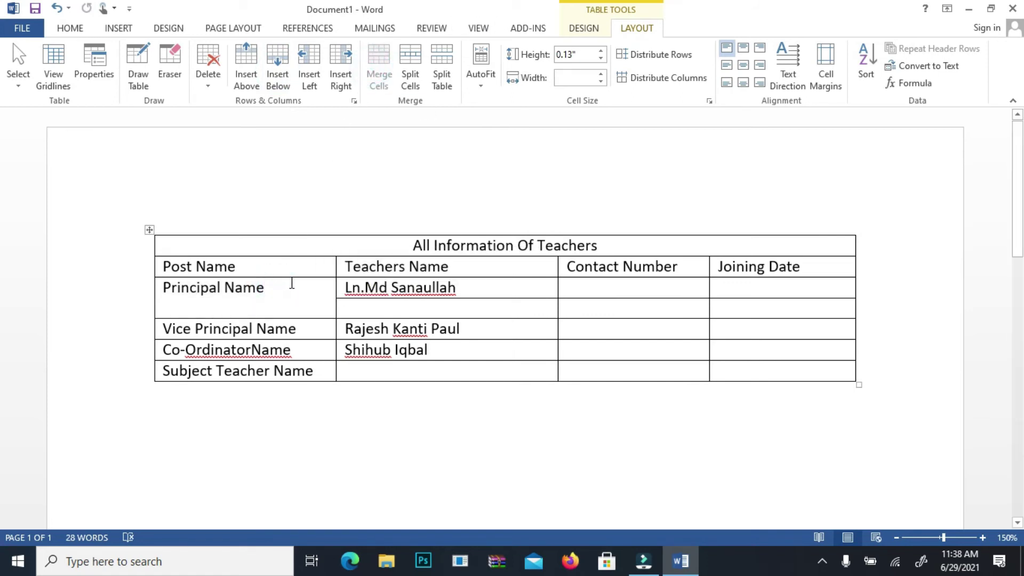
{"action": "type", "text": "("}
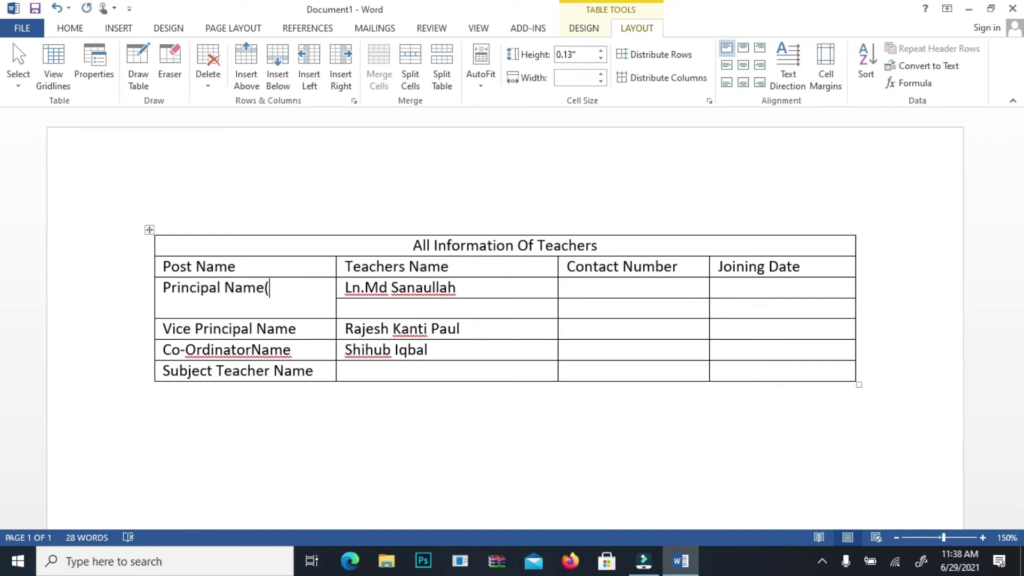
{"action": "type", "text": "Male)"}
{"action": "key", "text": "Return"}
Step: Duplicate the line as 'Principal Name(Female)' and go to Co-OrdinatorName to insert a space
{"action": "triple_click", "coordinate": [273, 281]}
{"action": "key", "text": "ctrl+c"}
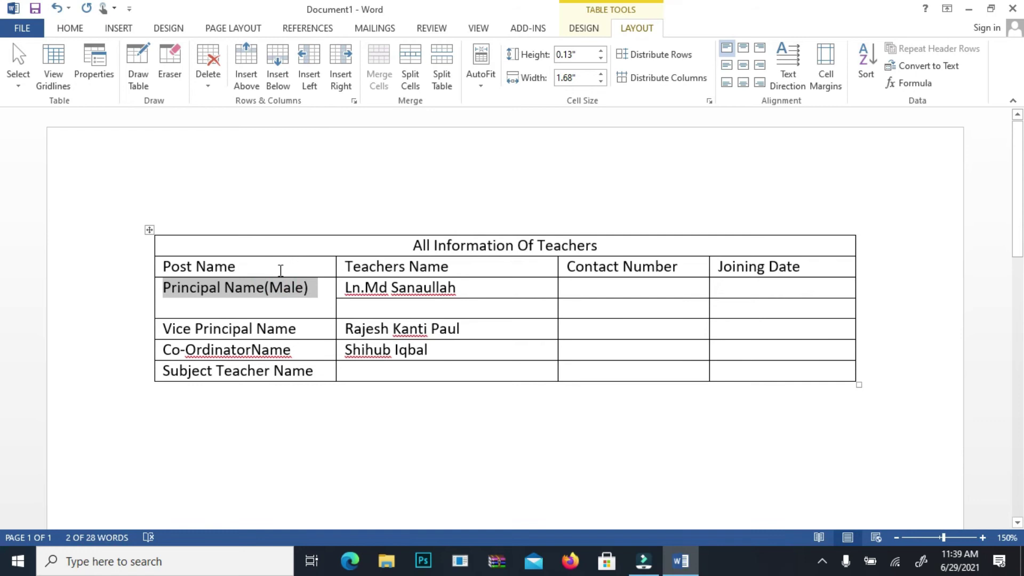
{"action": "left_click", "coordinate": [251, 312]}
{"action": "key", "text": "ctrl+v"}
{"action": "key", "text": "BackSpace"}
{"action": "key", "text": "Left"}
{"action": "key", "text": "Left"}
{"action": "key", "text": "Left"}
{"action": "key", "text": "Left"}
{"action": "key", "text": "Left"}
{"action": "key", "text": "BackSpace"}
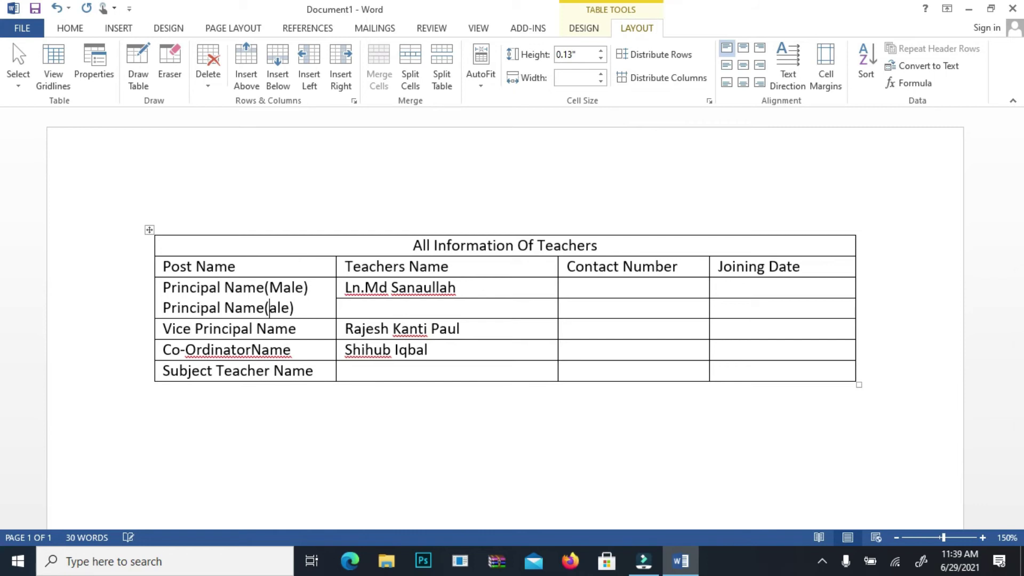
{"action": "type", "text": "Fem"}
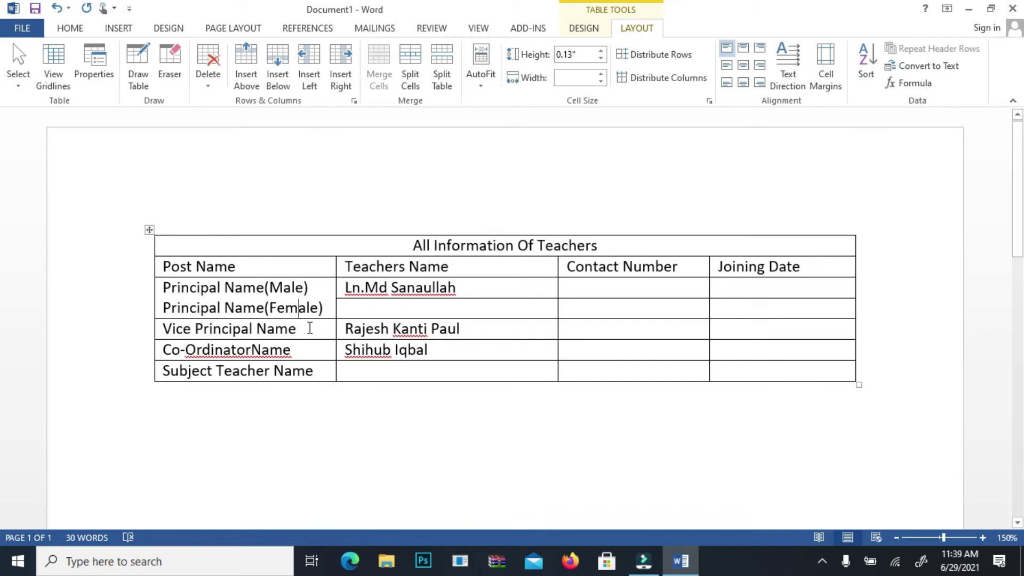
{"action": "left_click", "coordinate": [354, 307]}
{"action": "left_click", "coordinate": [251, 350]}
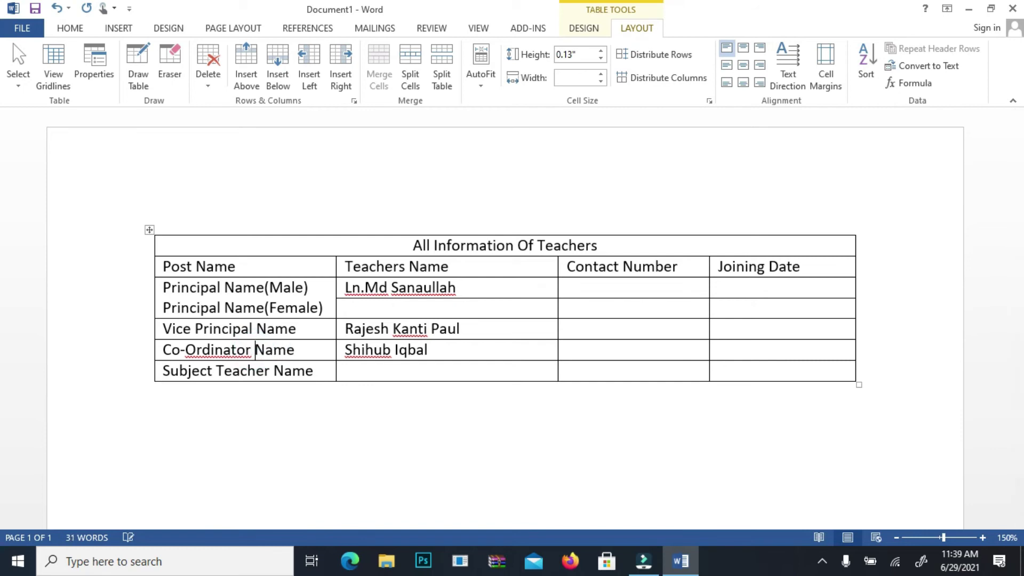
Step: Insert blank rows below Co-Ordinator Name and merge its first-column cells into one block
{"action": "left_click", "coordinate": [318, 352]}
{"action": "left_click", "coordinate": [279, 56]}
{"action": "left_click", "coordinate": [279, 55]}
{"action": "left_click", "coordinate": [278, 55]}
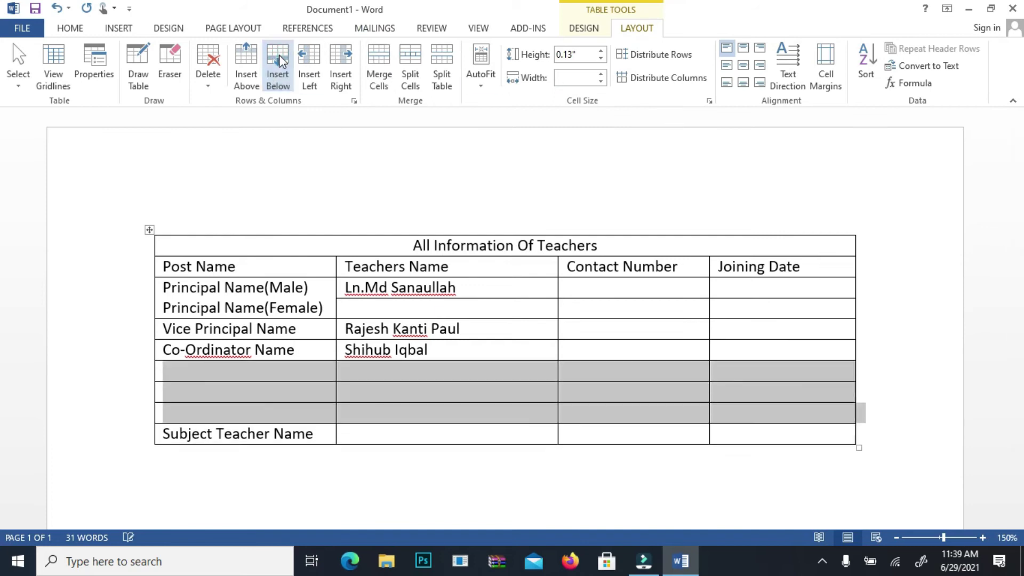
{"action": "left_click", "coordinate": [279, 56]}
{"action": "left_click", "coordinate": [278, 55]}
{"action": "left_click", "coordinate": [278, 55]}
{"action": "left_click", "coordinate": [279, 55]}
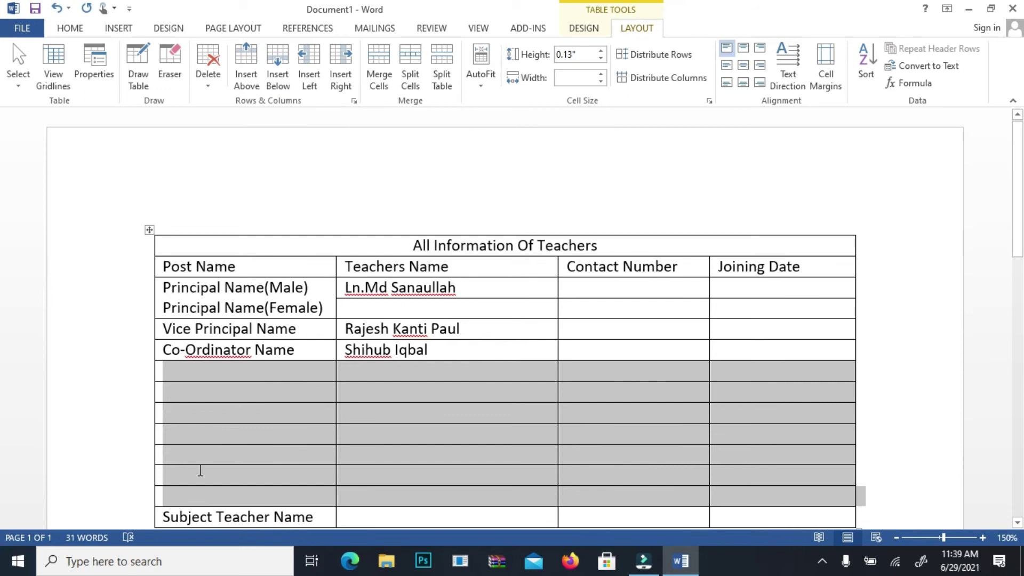
{"action": "scroll", "coordinate": [199, 495], "scroll_direction": "down", "scroll_amount": 2}
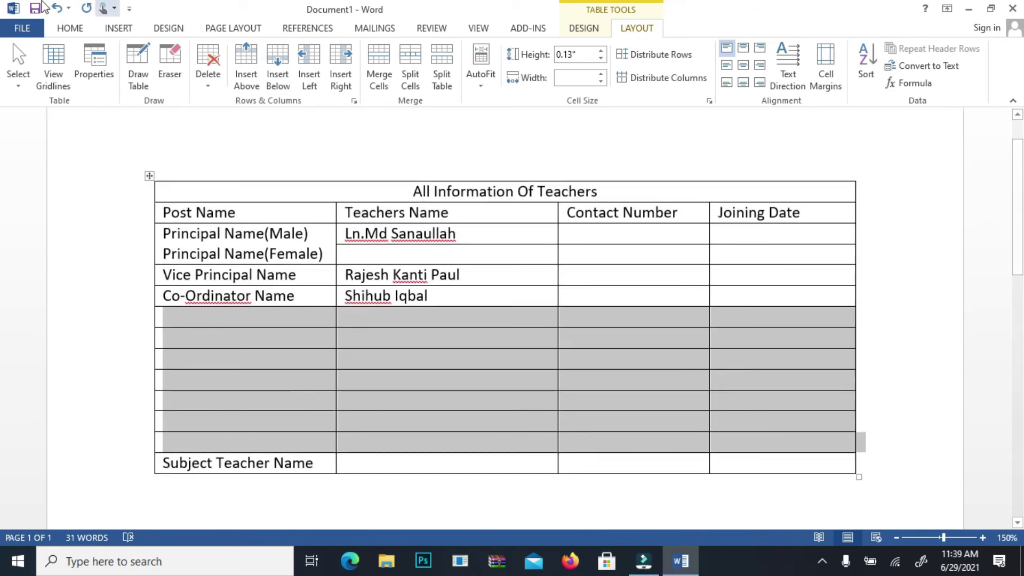
{"action": "left_click", "coordinate": [322, 388]}
{"action": "left_click_drag", "start_coordinate": [313, 296], "coordinate": [311, 434]}
{"action": "left_click", "coordinate": [380, 67]}
{"action": "left_click", "coordinate": [293, 385]}
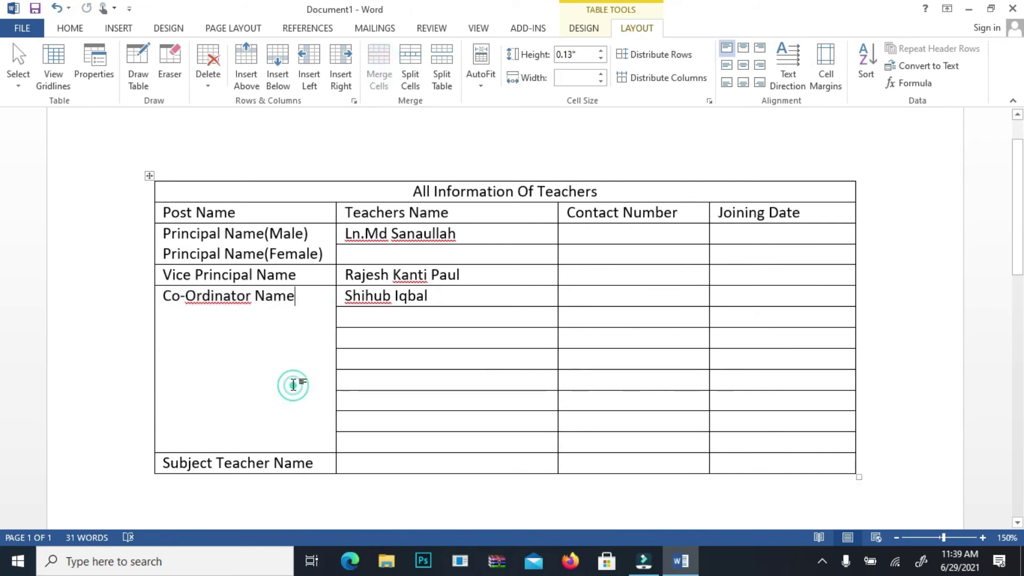
Step: Add several blank rows below Subject Teacher Name
{"action": "scroll", "coordinate": [339, 380], "scroll_direction": "down", "scroll_amount": 3}
{"action": "left_click", "coordinate": [325, 356]}
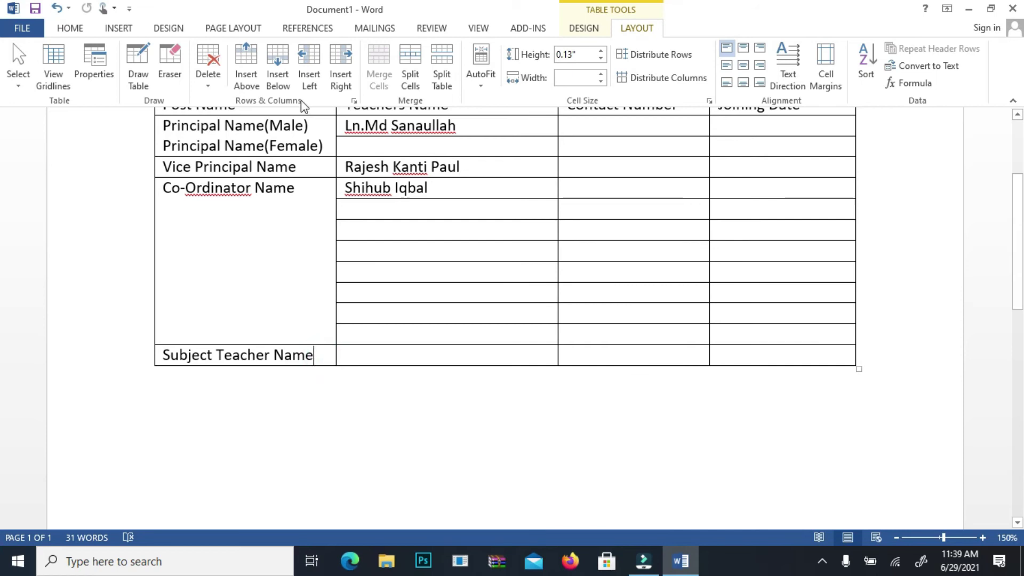
{"action": "left_click", "coordinate": [277, 77]}
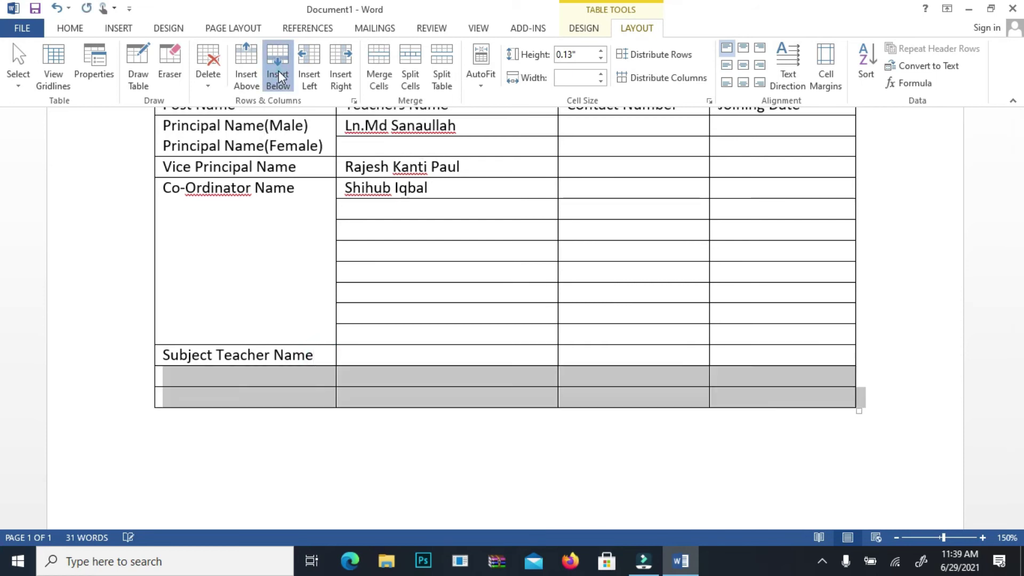
{"action": "left_click", "coordinate": [278, 78]}
{"action": "left_click", "coordinate": [276, 73]}
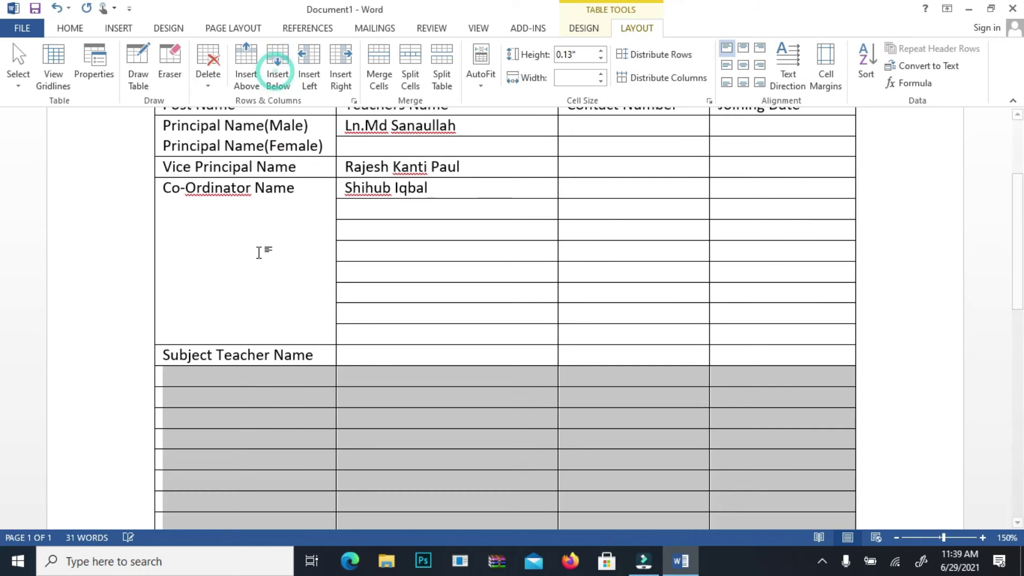
{"action": "scroll", "coordinate": [213, 278], "scroll_direction": "up", "scroll_amount": 3}
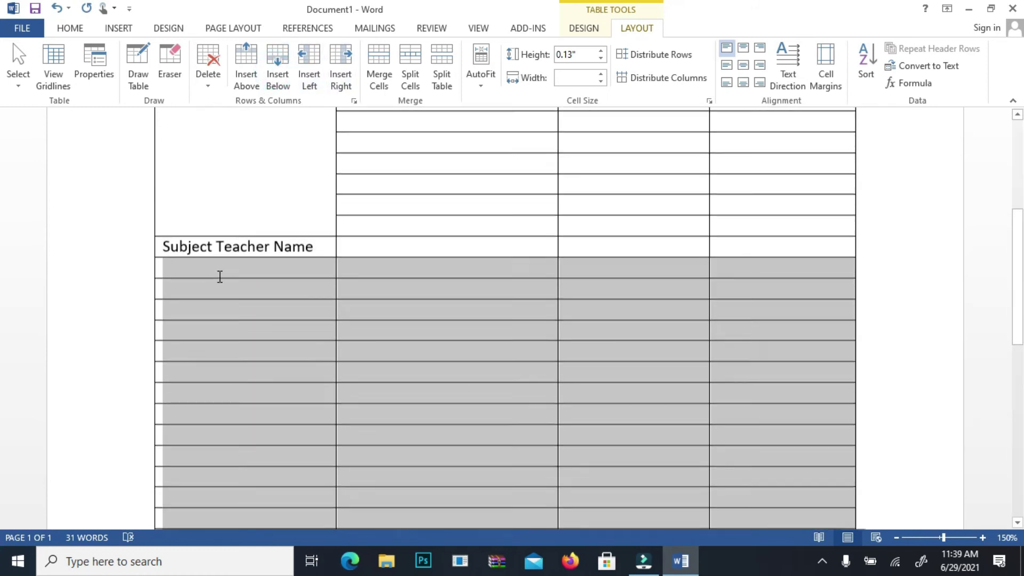
{"action": "scroll", "coordinate": [244, 268], "scroll_direction": "down", "scroll_amount": 2}
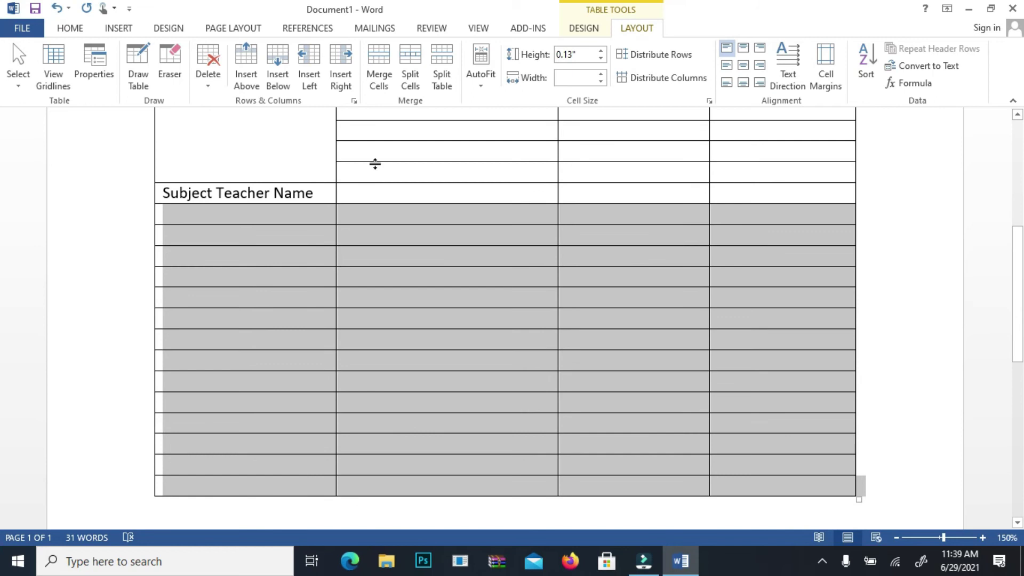
{"action": "left_click_drag", "start_coordinate": [320, 193], "coordinate": [319, 474]}
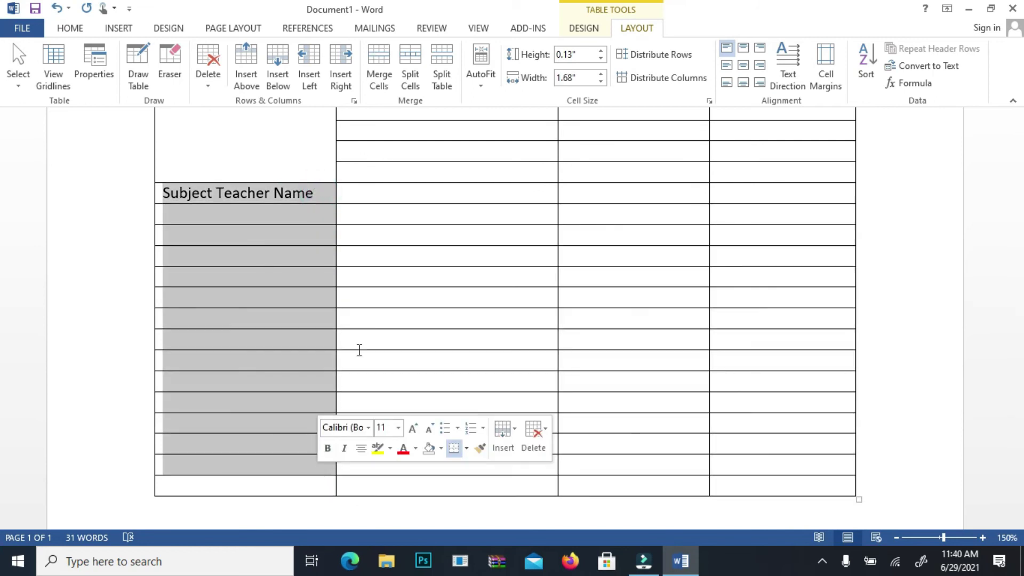
{"action": "left_click", "coordinate": [361, 193]}
Step: Type the first two subject teachers' names beside Subject Teacher Name, fixing a surname typo
{"action": "scroll", "coordinate": [391, 172], "scroll_direction": "up", "scroll_amount": 3}
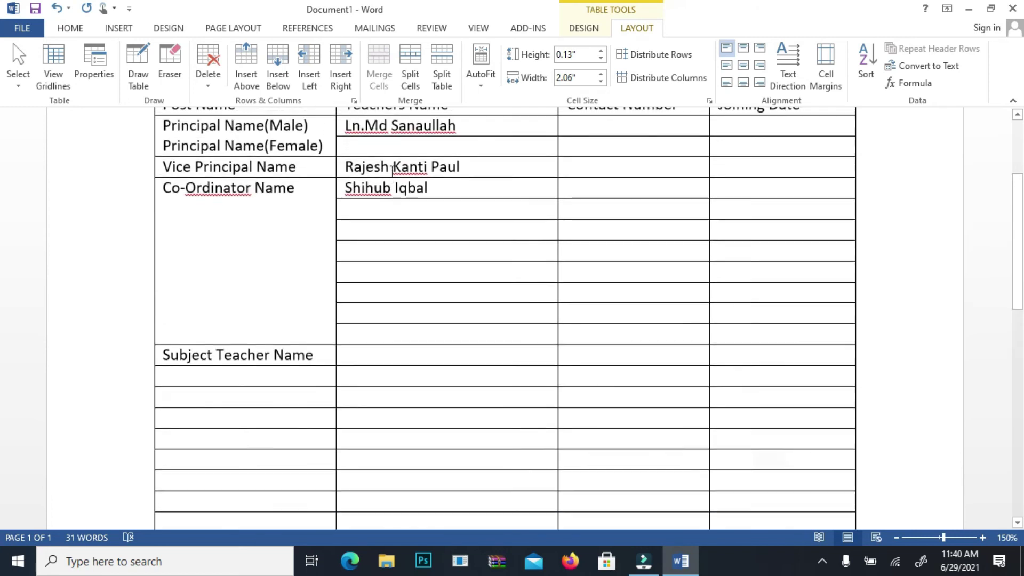
{"action": "type", "text": "F"}
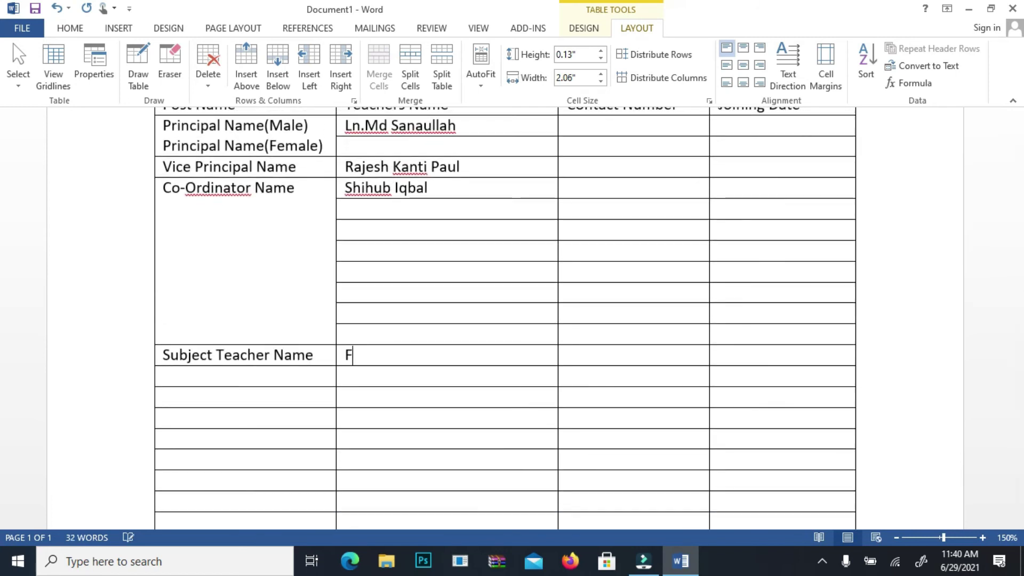
{"action": "type", "text": "eba"}
{"action": "key", "text": "BackSpace"}
{"action": "key", "text": "BackSpace"}
{"action": "key", "text": "BackSpace"}
{"action": "key", "text": "BackSpace"}
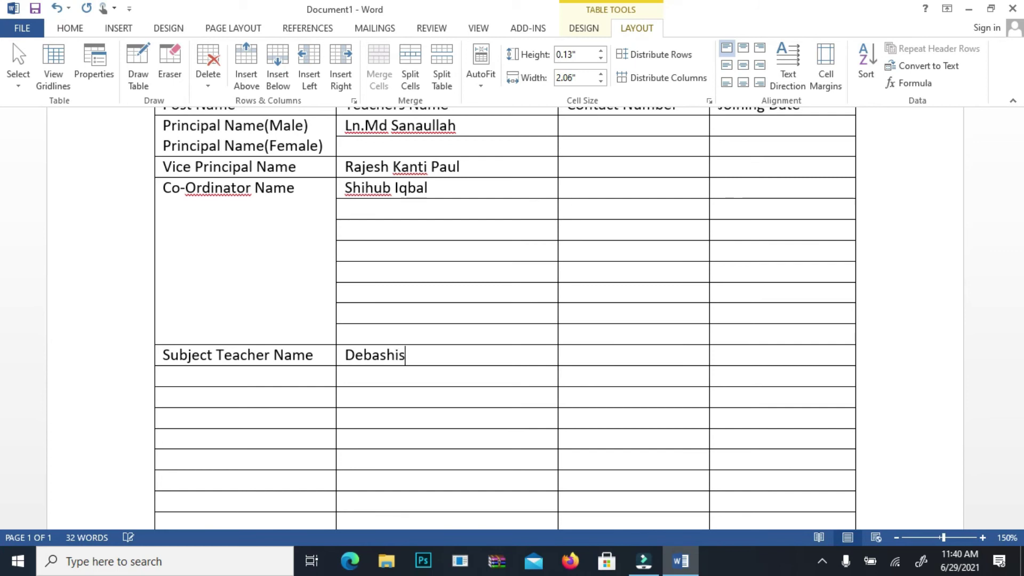
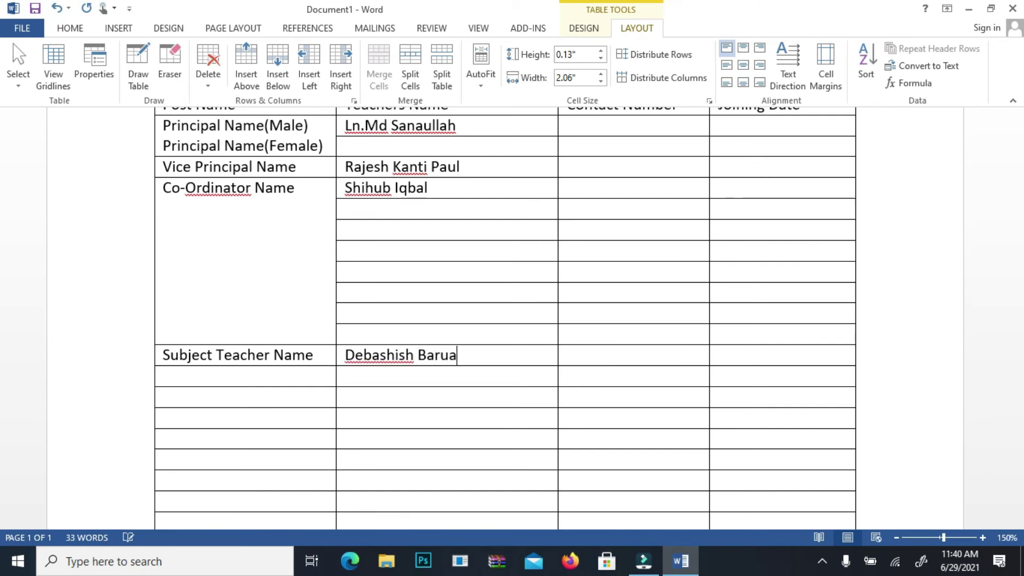
{"action": "left_click", "coordinate": [397, 374]}
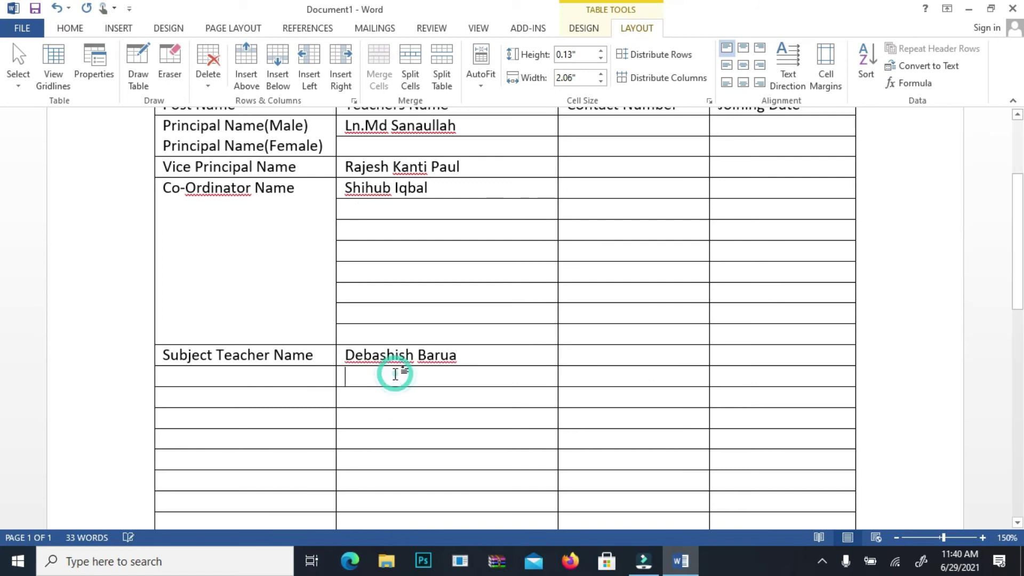
{"action": "type", "text": "f"}
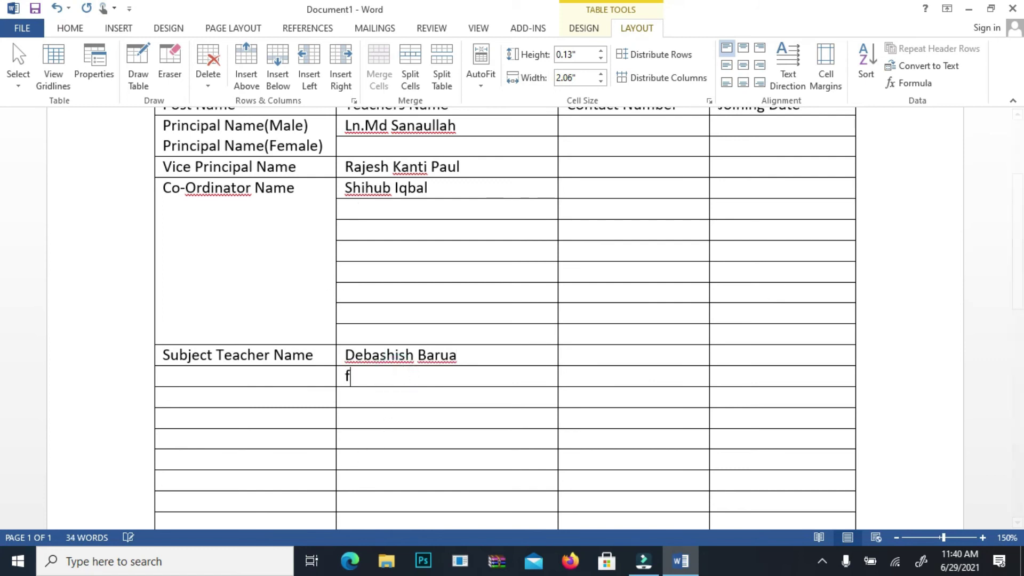
{"action": "key", "text": "BackSpace"}
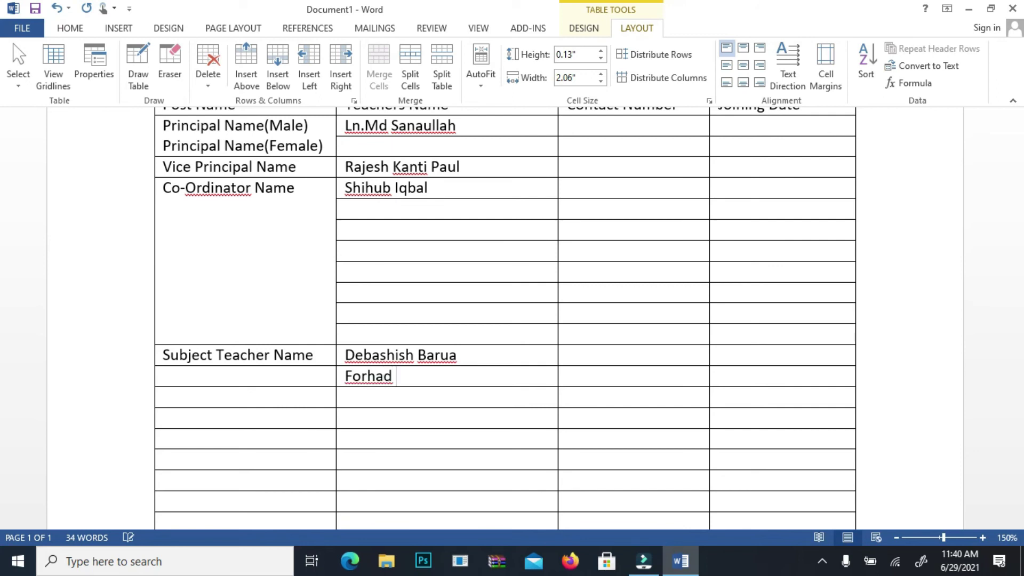
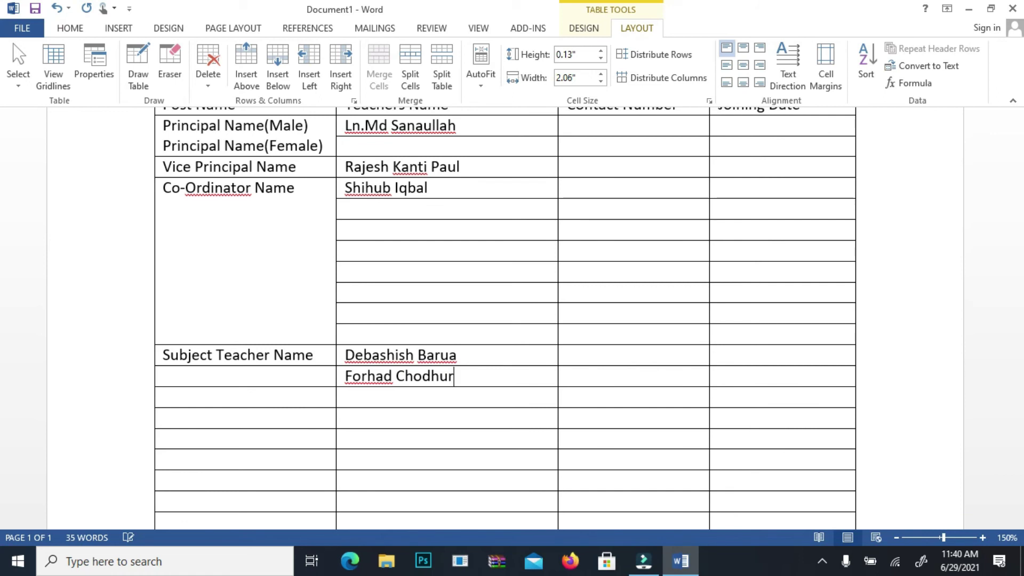
{"action": "left_click", "coordinate": [422, 377]}
{"action": "type", "text": "w"}
Step: Enter the next three subject teachers' names in the cells below, correcting typos
{"action": "left_click", "coordinate": [394, 395]}
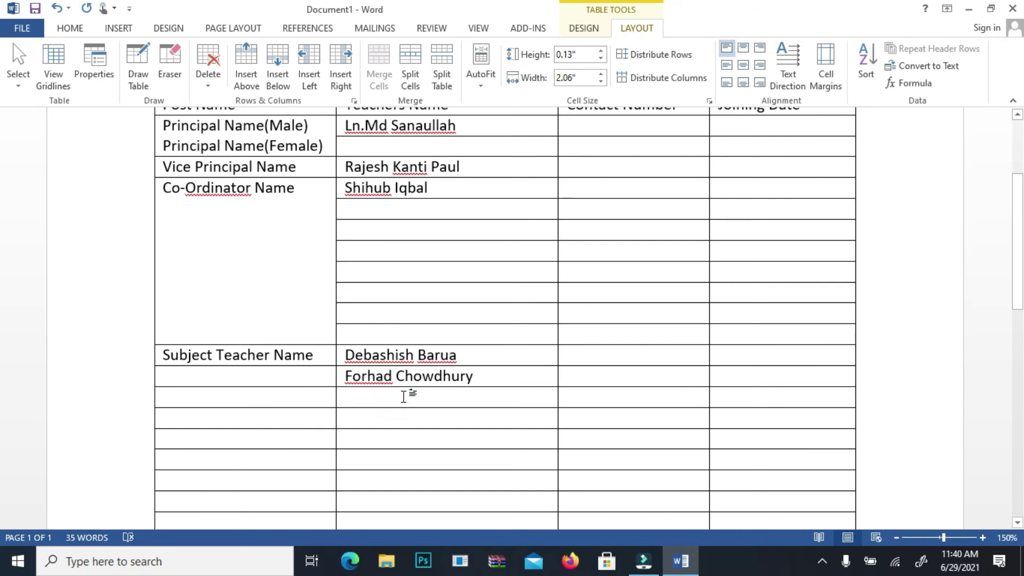
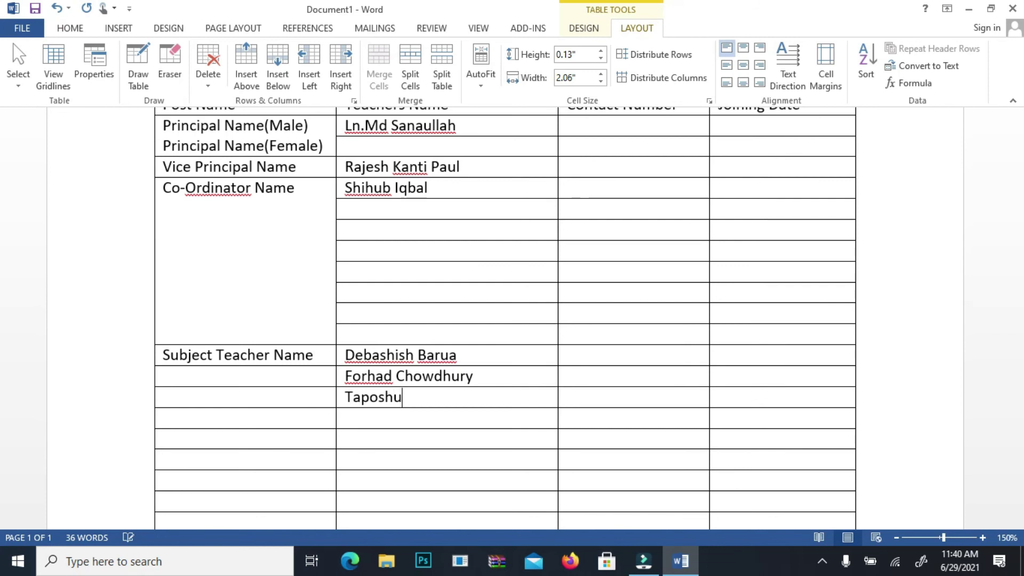
{"action": "left_click", "coordinate": [366, 416]}
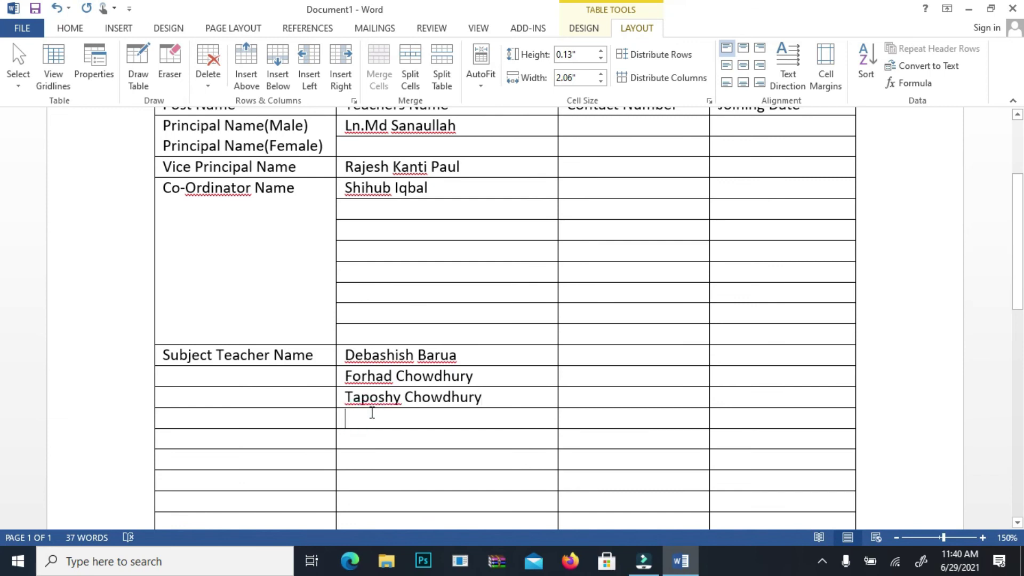
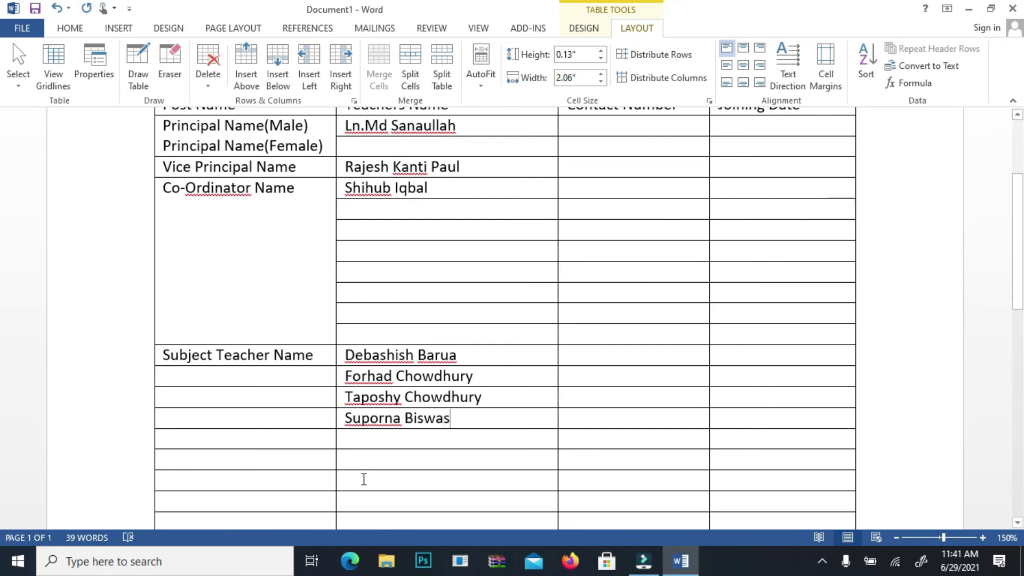
{"action": "left_click", "coordinate": [386, 445]}
{"action": "scroll", "coordinate": [386, 445], "scroll_direction": "down", "scroll_amount": 4}
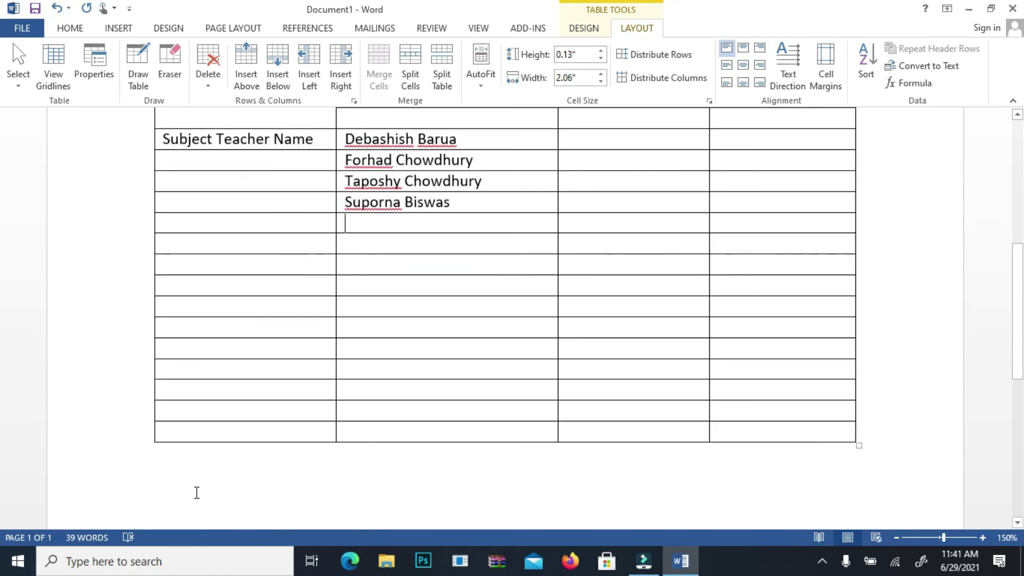
{"action": "type", "text": "Y"}
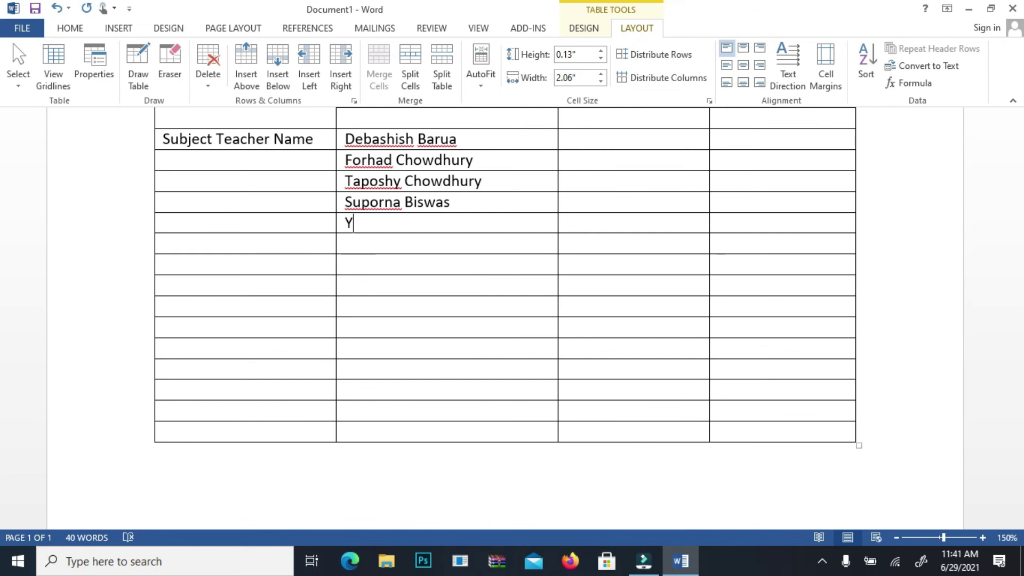
{"action": "type", "text": "ousuf"}
{"action": "key", "text": "Left"}
{"action": "key", "text": "Left"}
{"action": "key", "text": "Left"}
{"action": "key", "text": "Left"}
Step: Add the 'Md' prefix before the last teacher's name
{"action": "type", "text": "Md"}
{"action": "scroll", "coordinate": [223, 480], "scroll_direction": "up", "scroll_amount": 5}
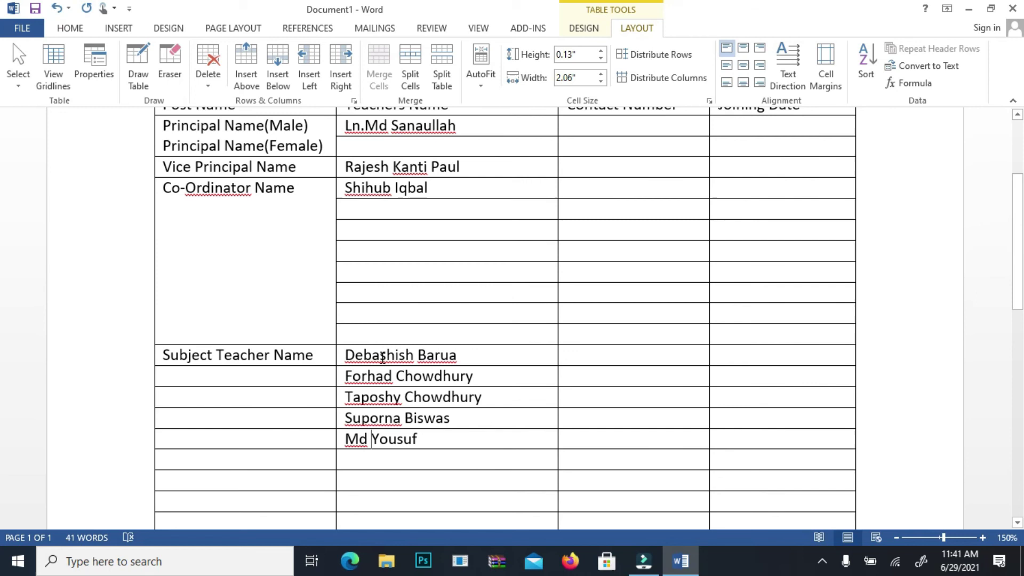
{"action": "scroll", "coordinate": [368, 363], "scroll_direction": "up", "scroll_amount": 4}
{"action": "scroll", "coordinate": [300, 430], "scroll_direction": "down", "scroll_amount": 3}
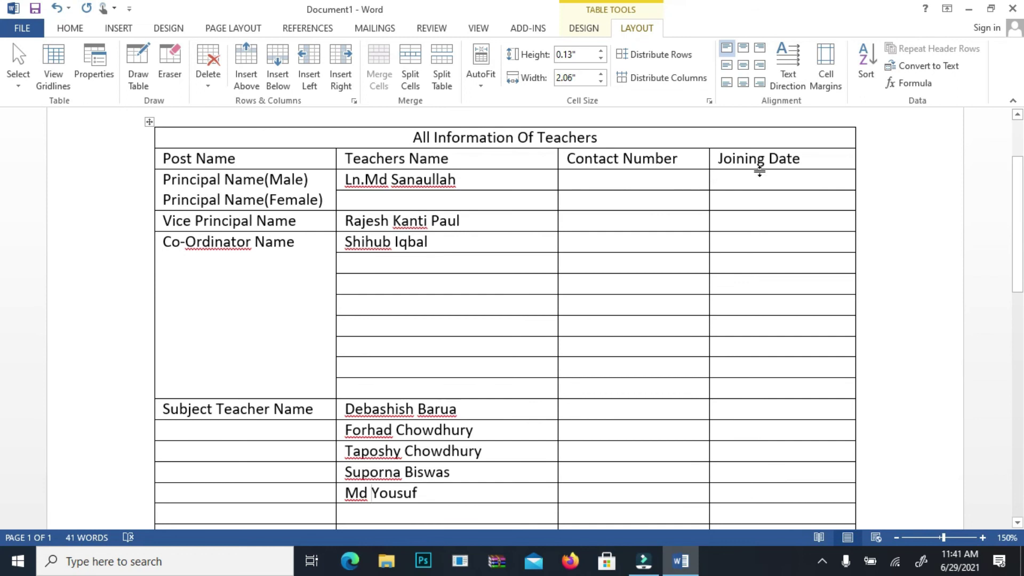
{"action": "scroll", "coordinate": [816, 492], "scroll_direction": "down", "scroll_amount": 2}
{"action": "scroll", "coordinate": [722, 496], "scroll_direction": "up", "scroll_amount": 3}
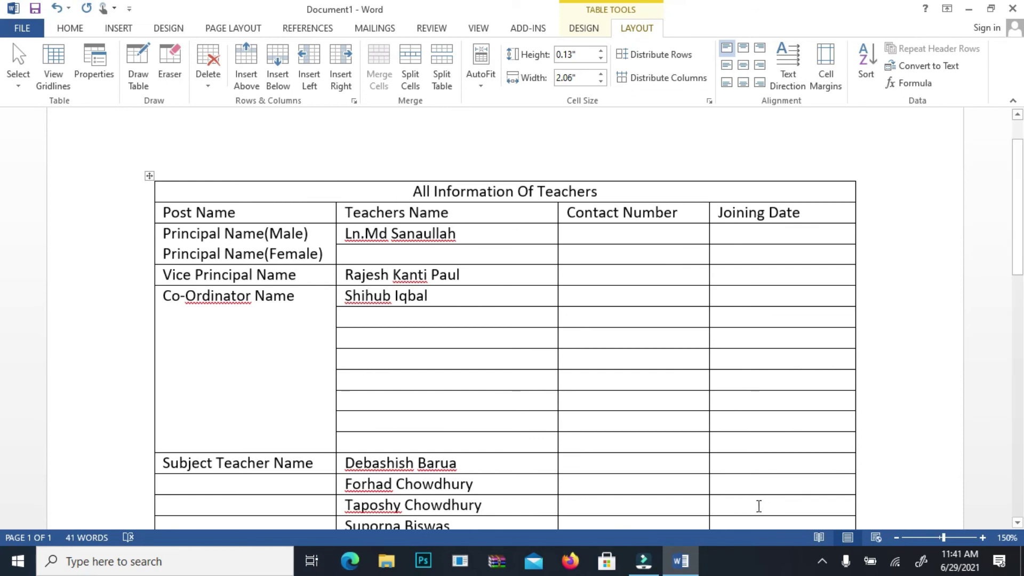
Step: Select the whole table and set its font to Times New Roman
{"action": "left_click", "coordinate": [69, 30]}
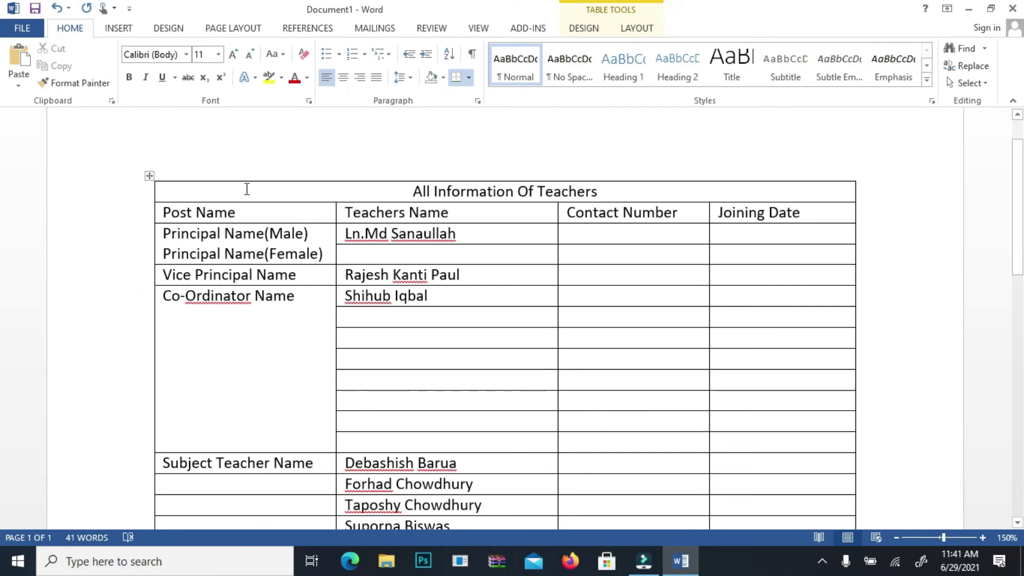
{"action": "left_click", "coordinate": [151, 177]}
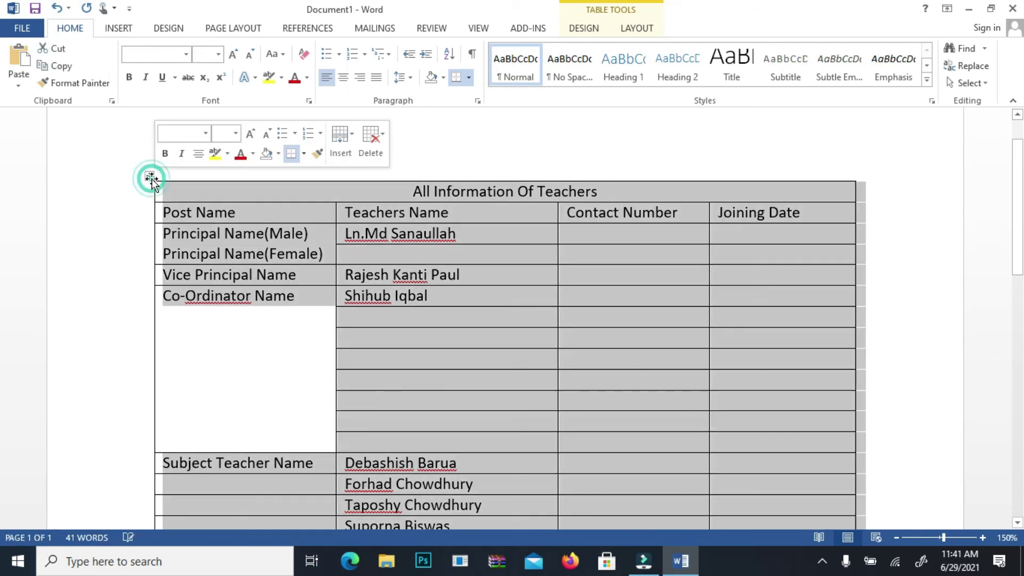
{"action": "left_click", "coordinate": [186, 54]}
{"action": "left_click", "coordinate": [183, 140]}
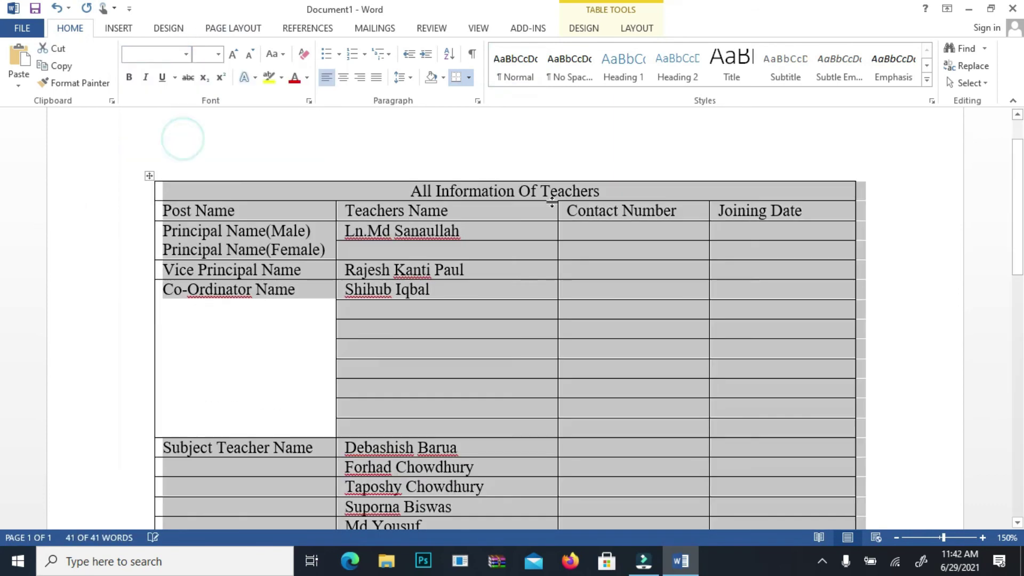
{"action": "left_click", "coordinate": [131, 78]}
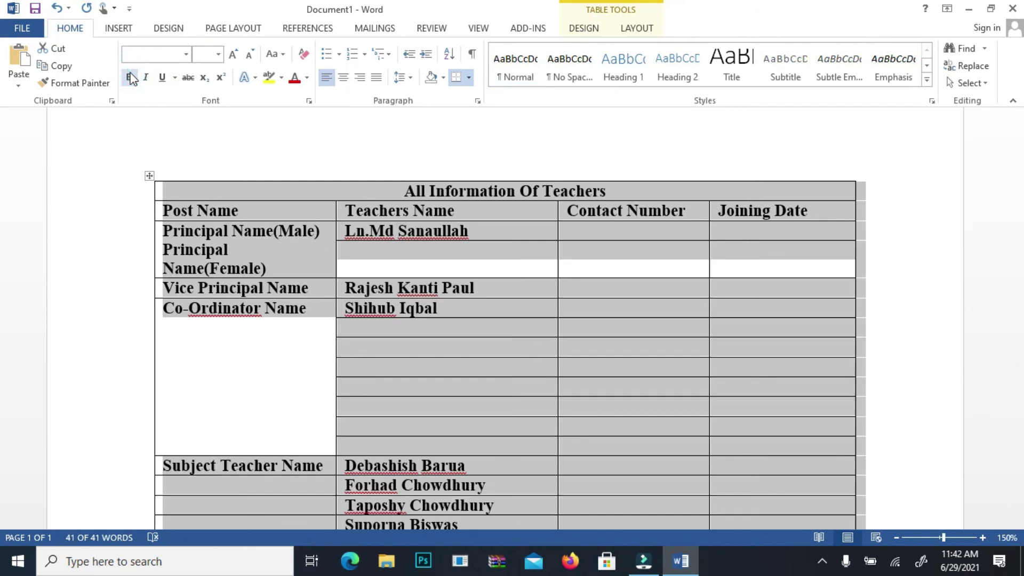
{"action": "left_click", "coordinate": [131, 77]}
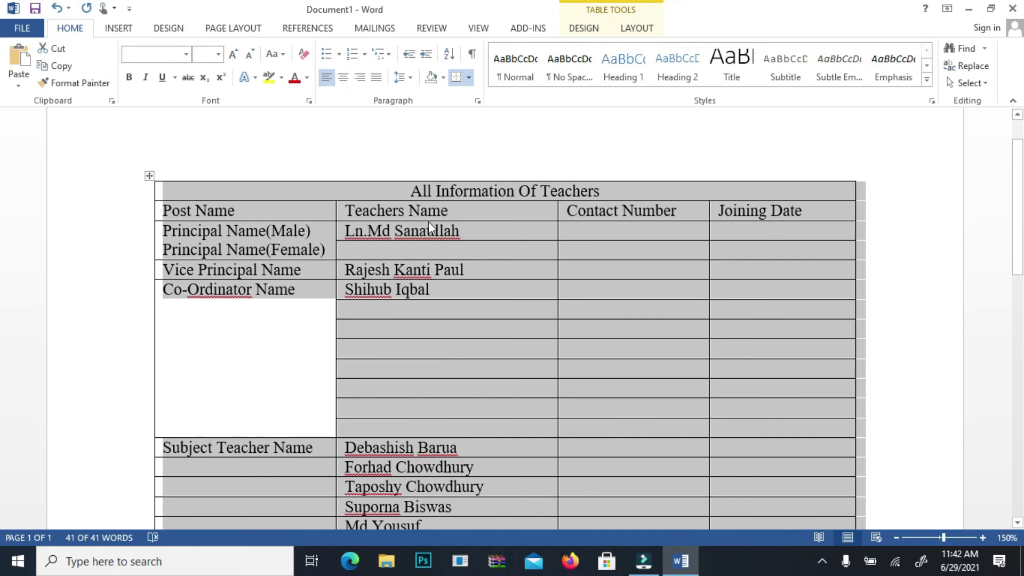
Step: Apply Align Center so every table entry is centred horizontally and vertically
{"action": "left_click", "coordinate": [646, 29]}
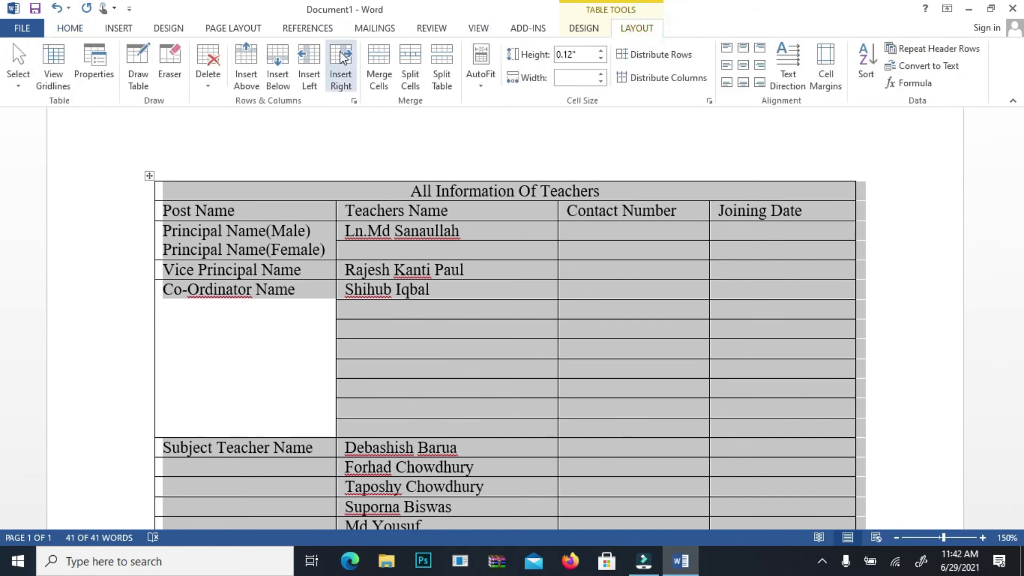
{"action": "left_click", "coordinate": [743, 65]}
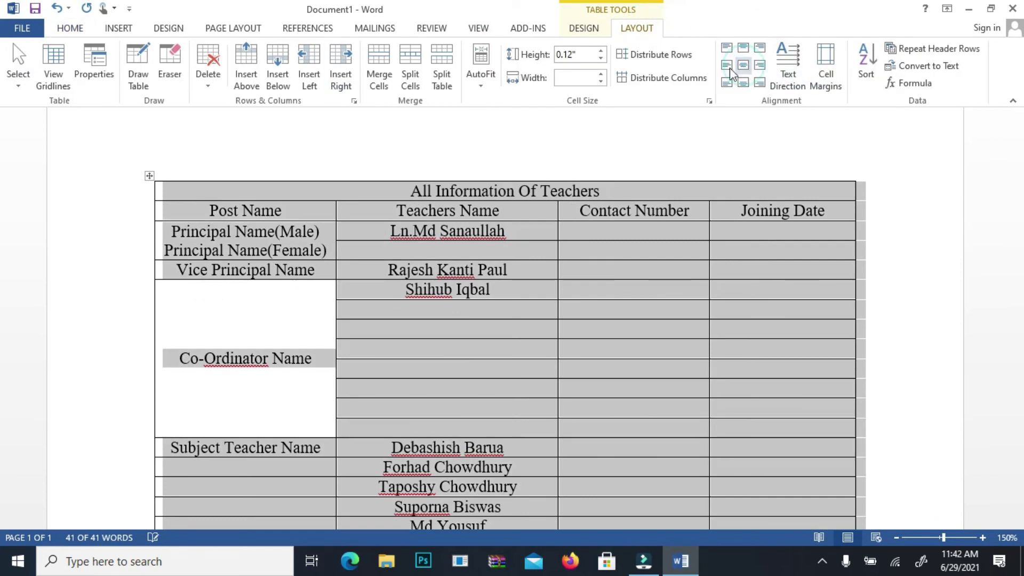
{"action": "left_click", "coordinate": [589, 234]}
{"action": "scroll", "coordinate": [589, 235], "scroll_direction": "down", "scroll_amount": 3}
{"action": "scroll", "coordinate": [697, 243], "scroll_direction": "up", "scroll_amount": 5}
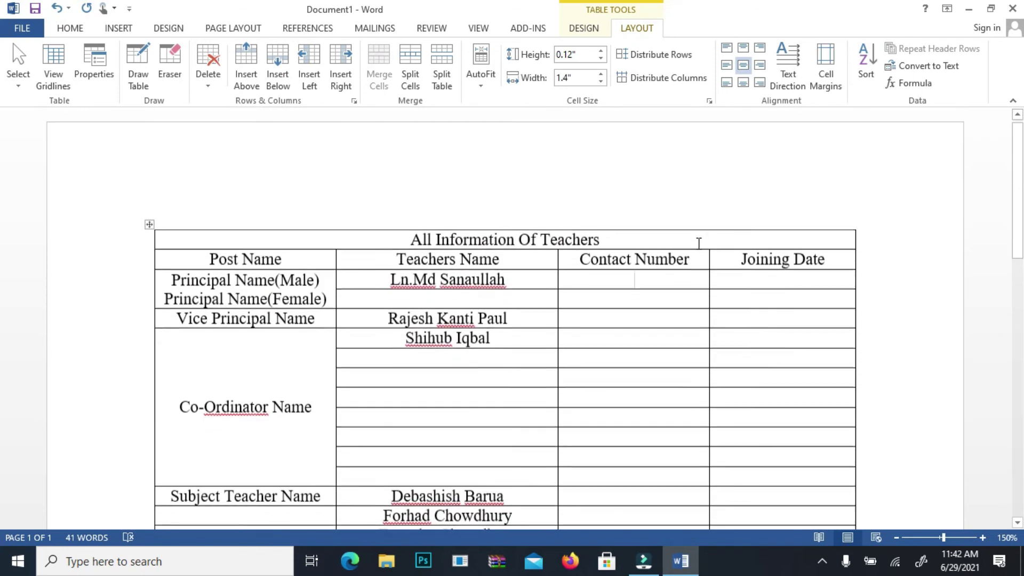